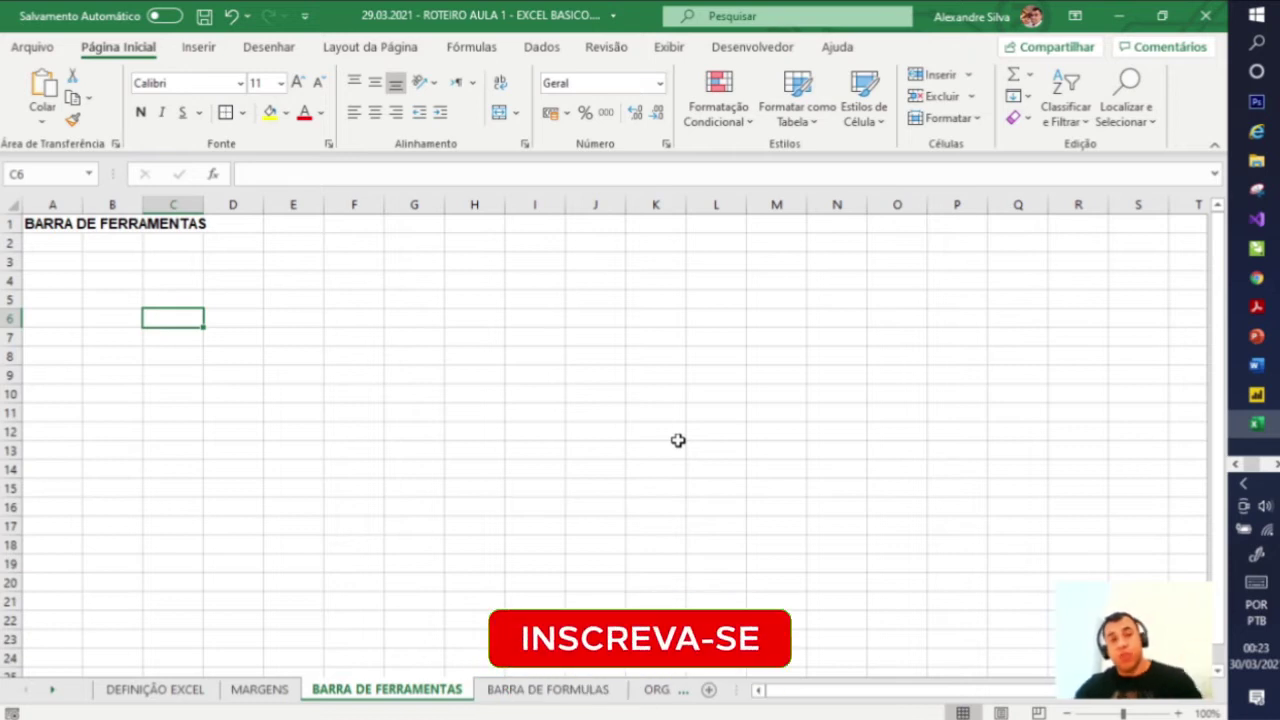
{"action": "left_click", "coordinate": [262, 689]}
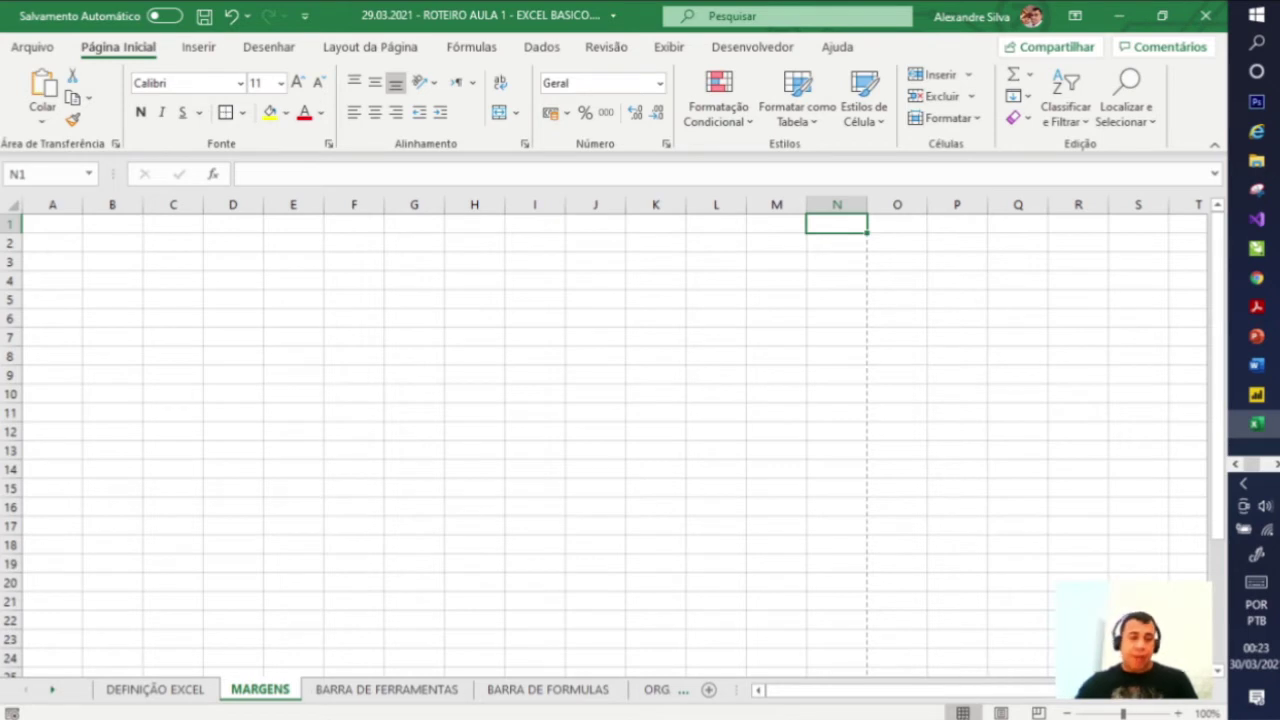
{"action": "left_click", "coordinate": [395, 689]}
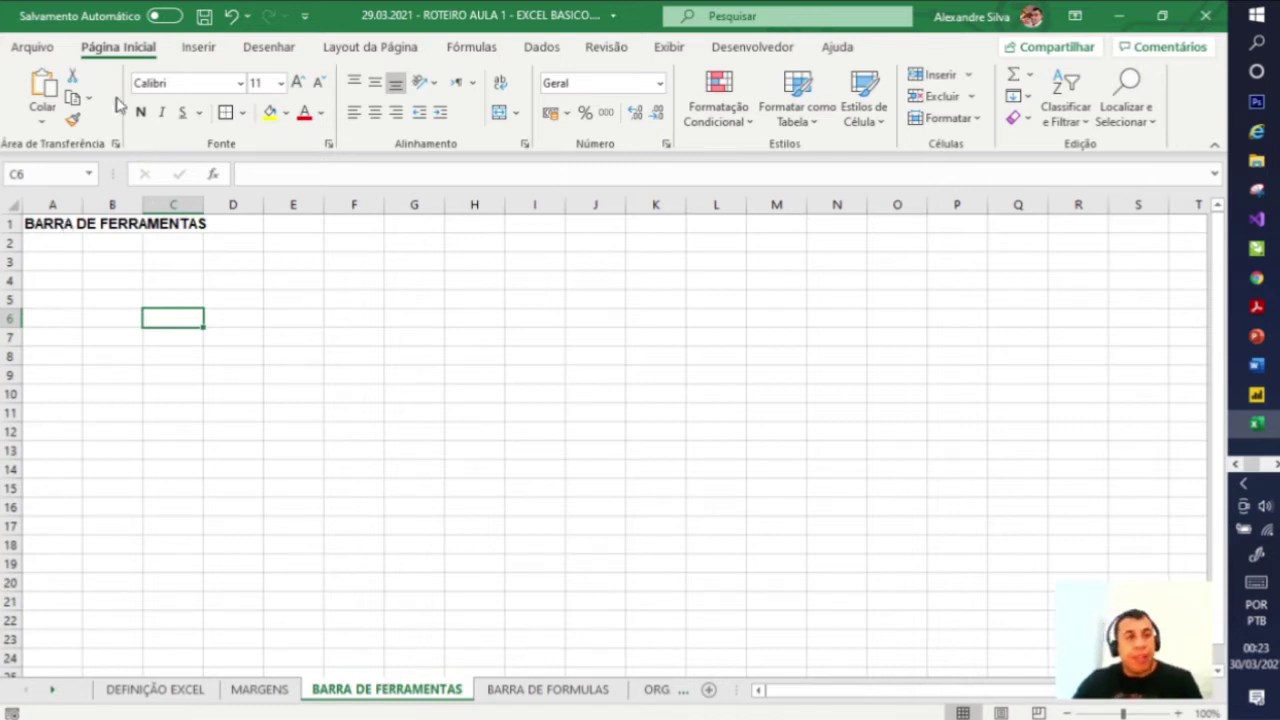
Step: Review the account page and the general Excel options, leaving the options without changing anything
{"action": "left_click", "coordinate": [34, 48]}
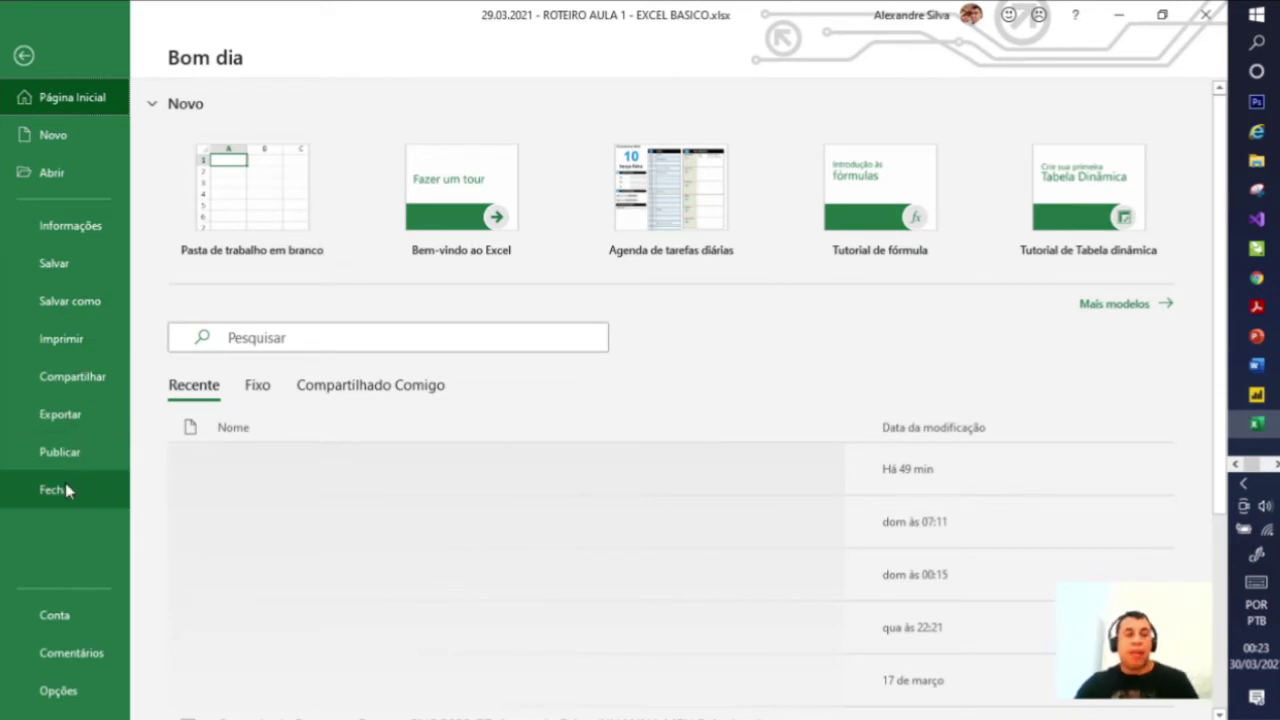
{"action": "left_click", "coordinate": [85, 628]}
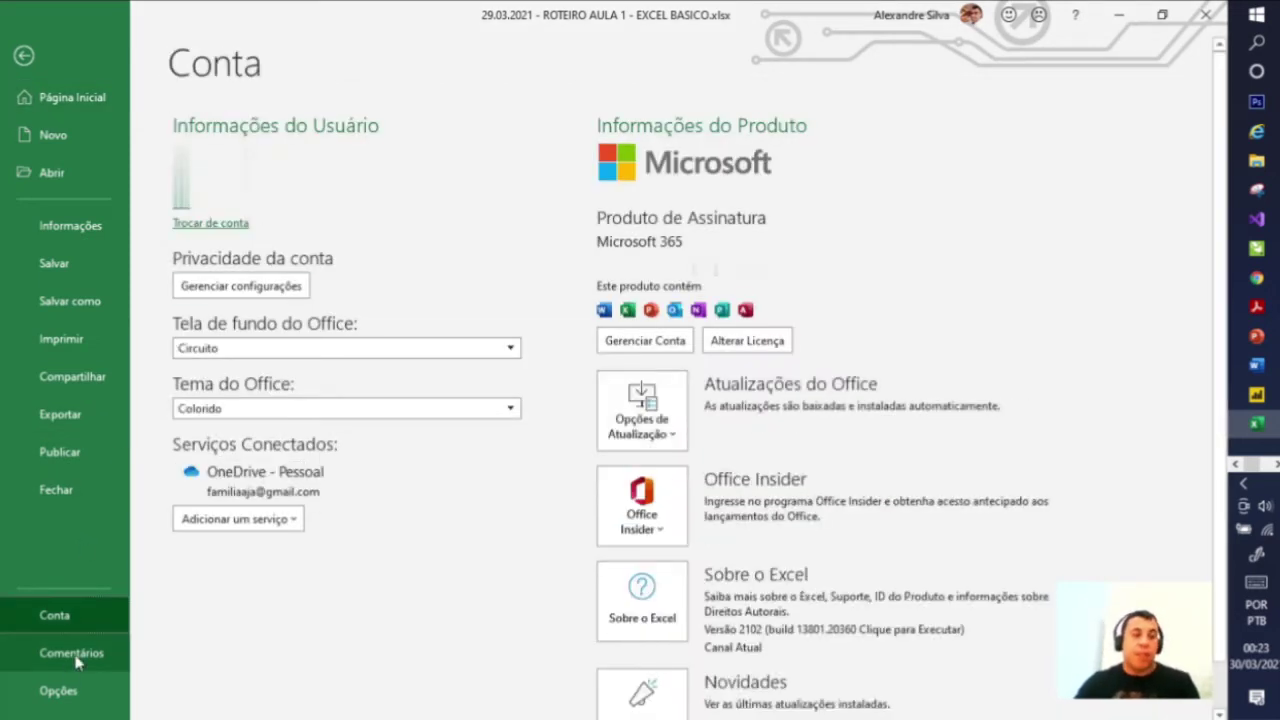
{"action": "left_click", "coordinate": [45, 689]}
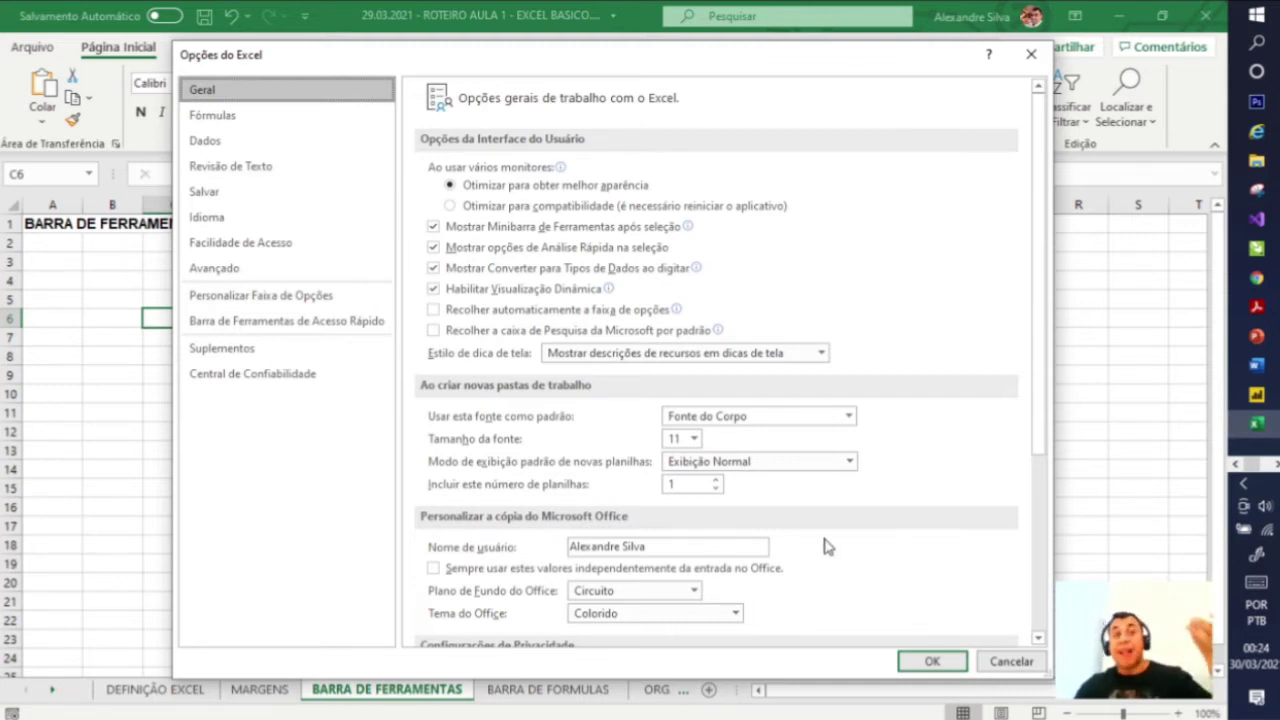
{"action": "left_click", "coordinate": [990, 664]}
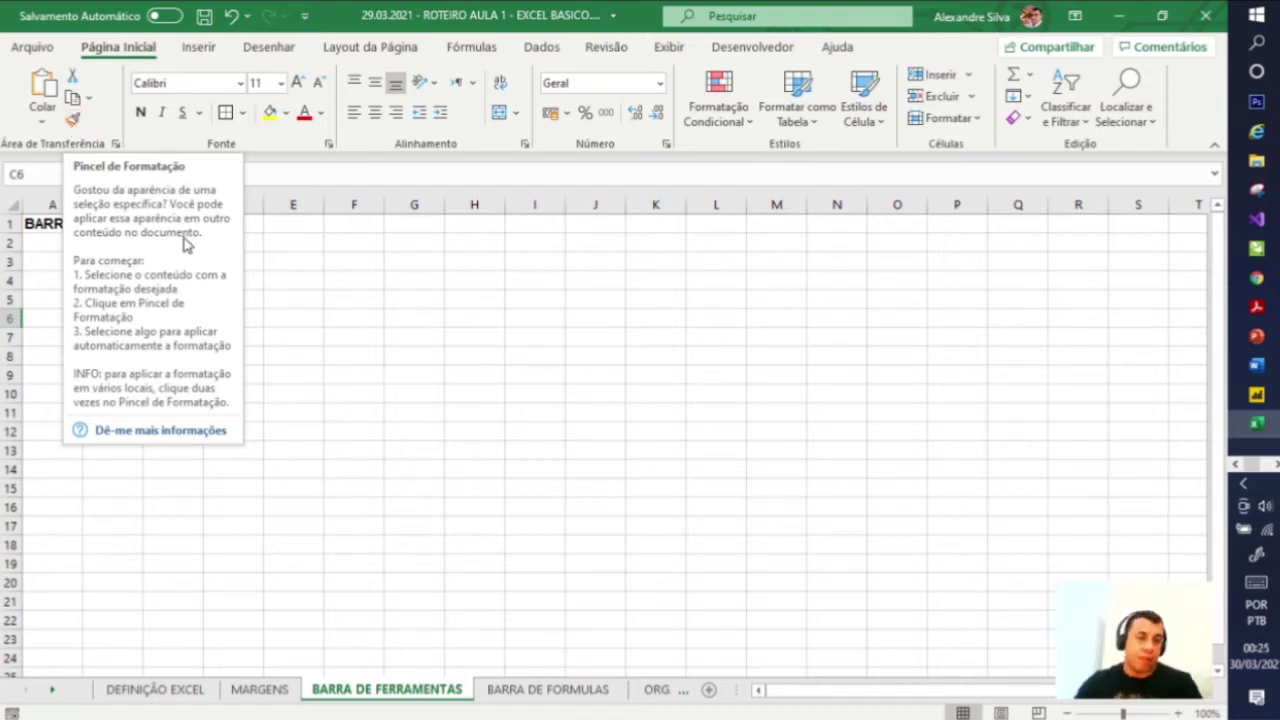
Step: Enter the text "BARRA DE FERRAMENTAS" in cell E3 of the BARRA DE FERRAMENTAS sheet
{"action": "left_click", "coordinate": [287, 262]}
{"action": "type", "text": "BAR"}
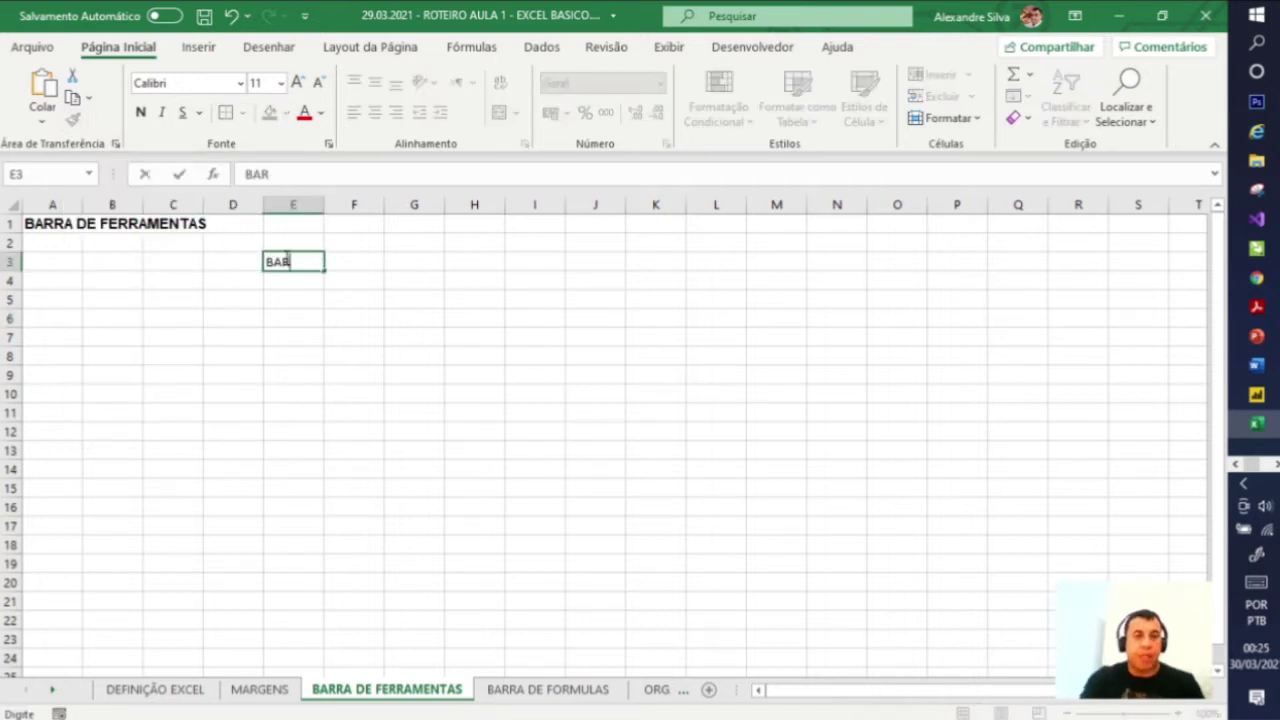
{"action": "type", "text": "RA DE FER"}
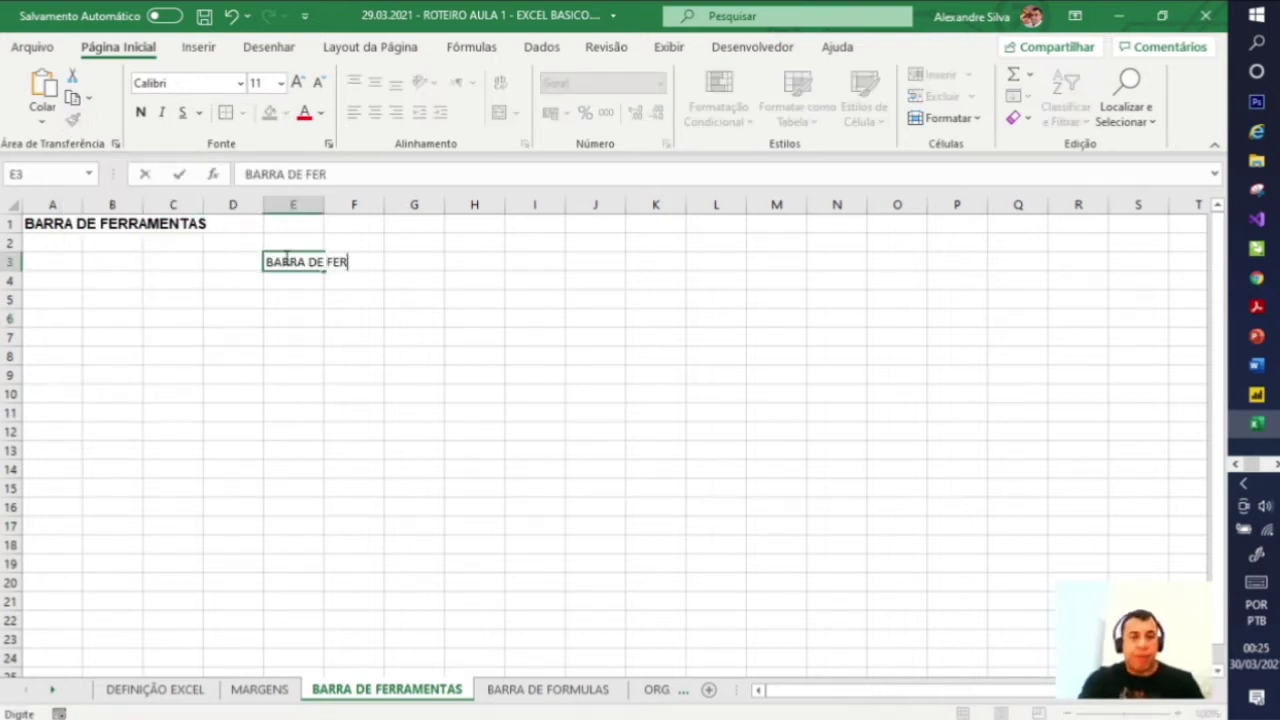
{"action": "type", "text": "RAMENTAS"}
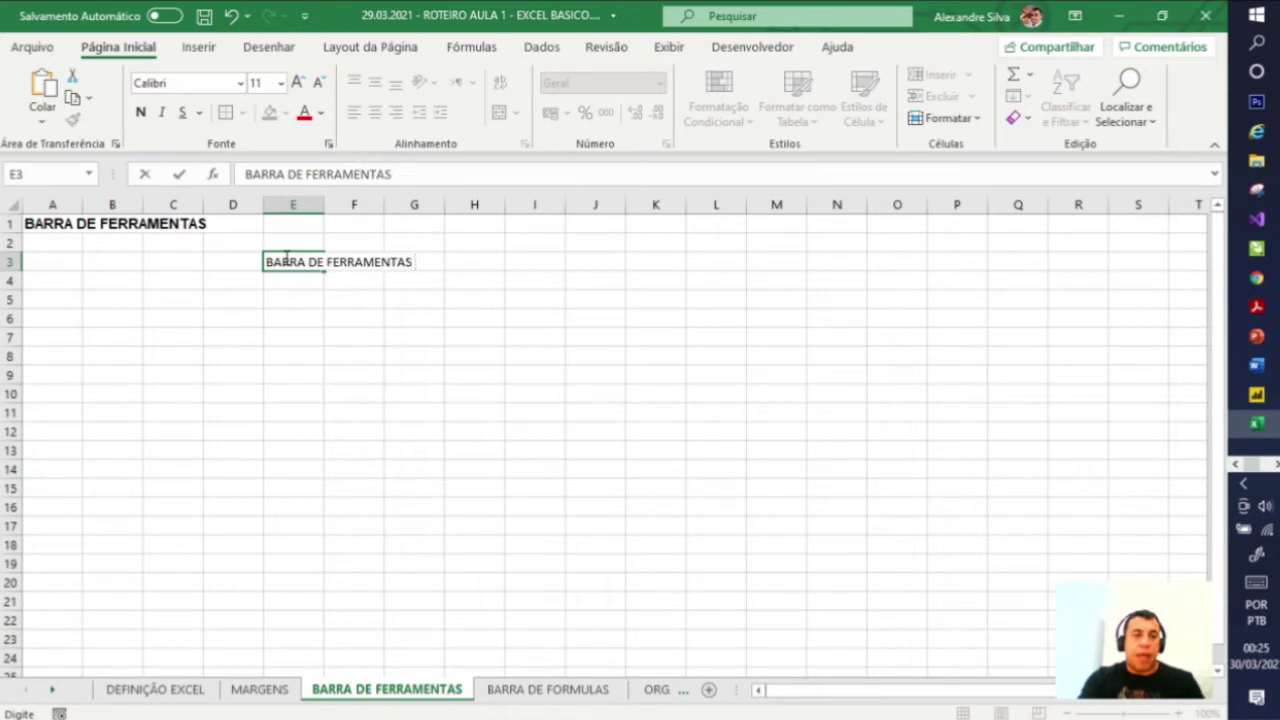
{"action": "key", "text": "Return"}
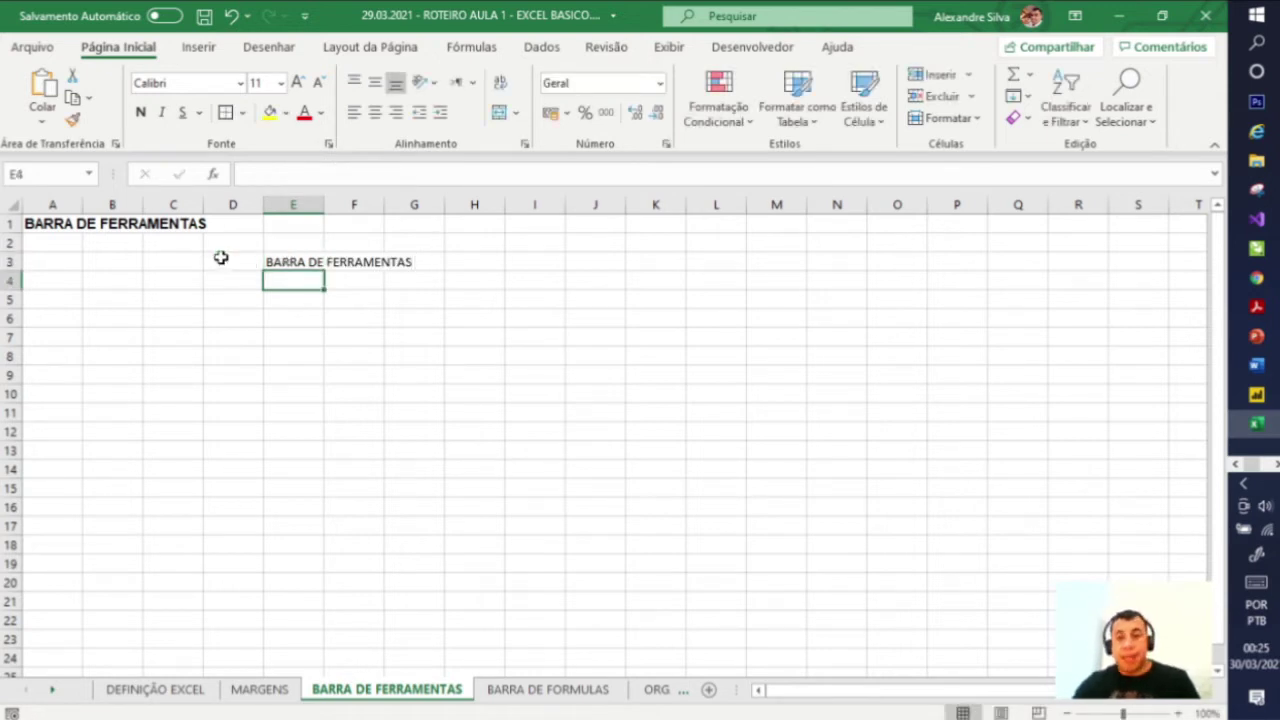
Step: Check the formatting of the title in A1 and try to set the font of cell E3 to Arial
{"action": "left_click", "coordinate": [47, 225]}
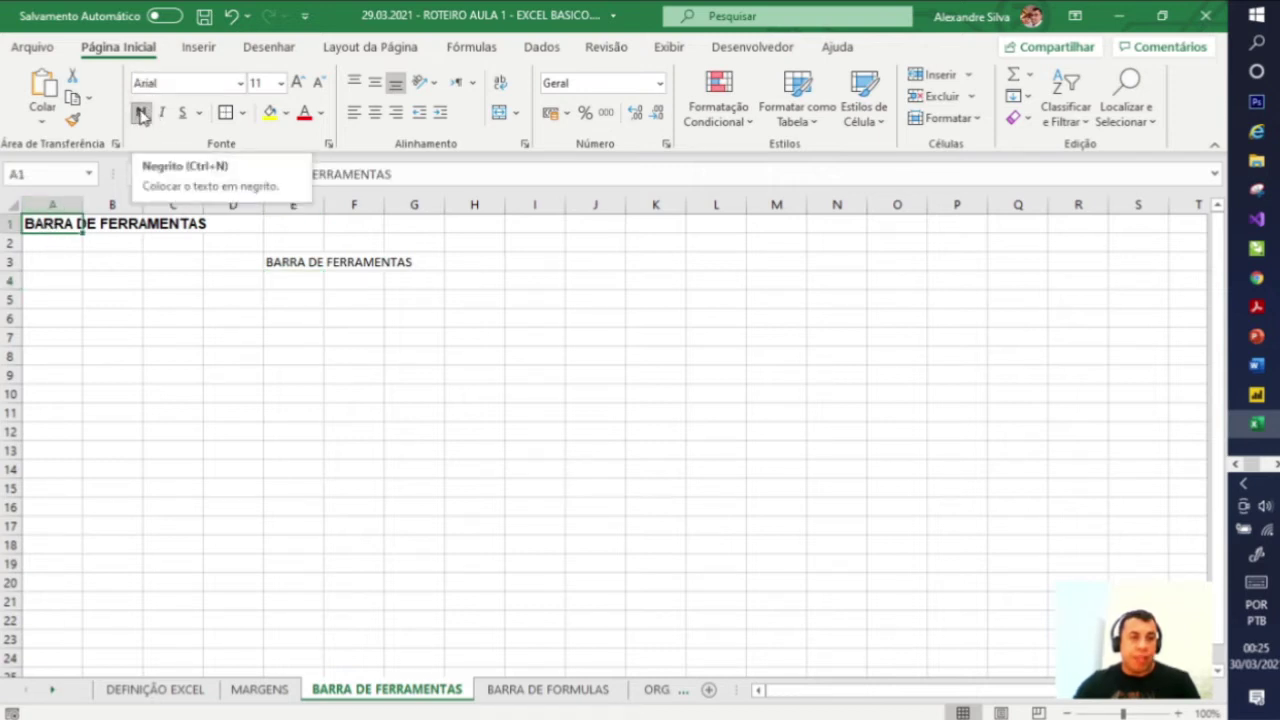
{"action": "left_click", "coordinate": [277, 261]}
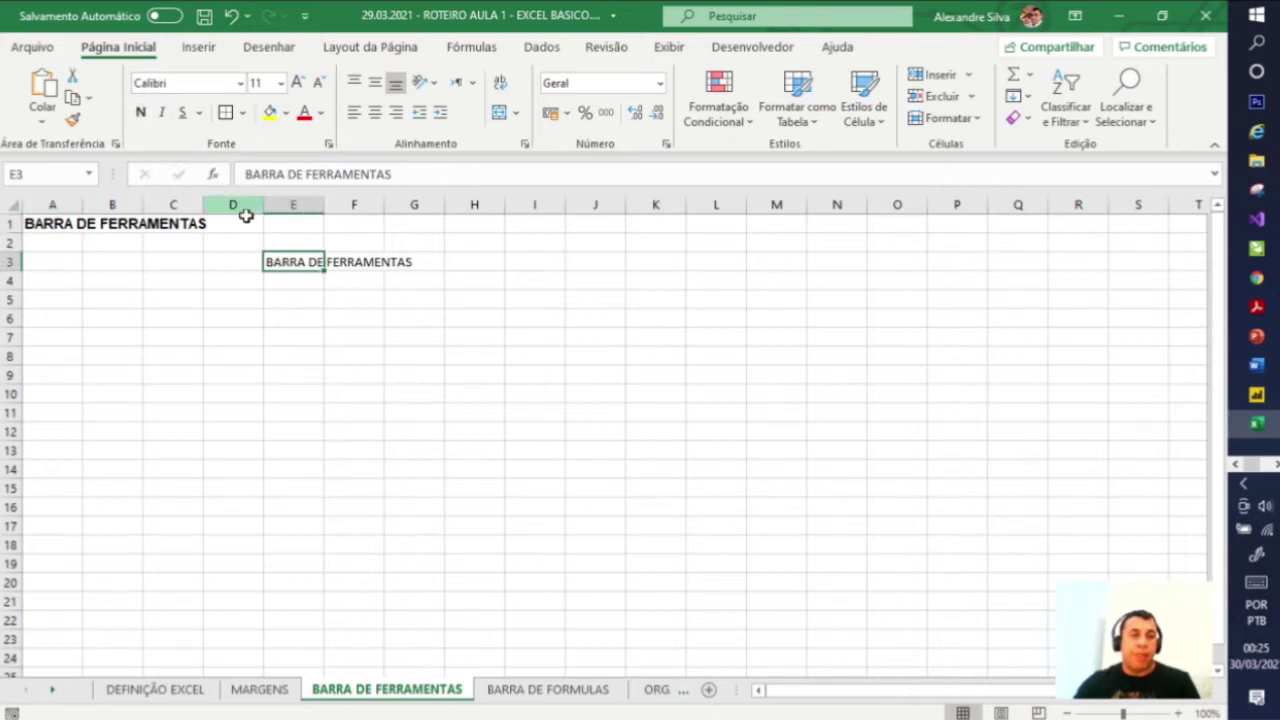
{"action": "left_click", "coordinate": [239, 84]}
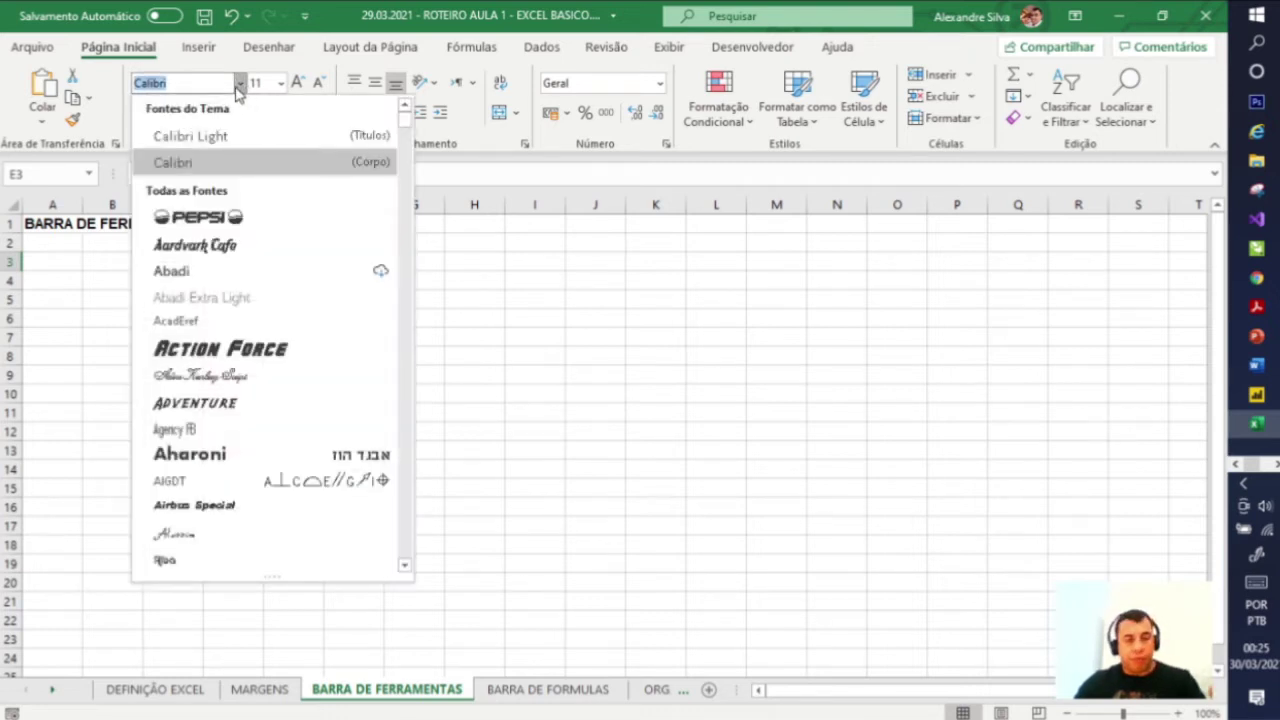
{"action": "type", "text": "Arial"}
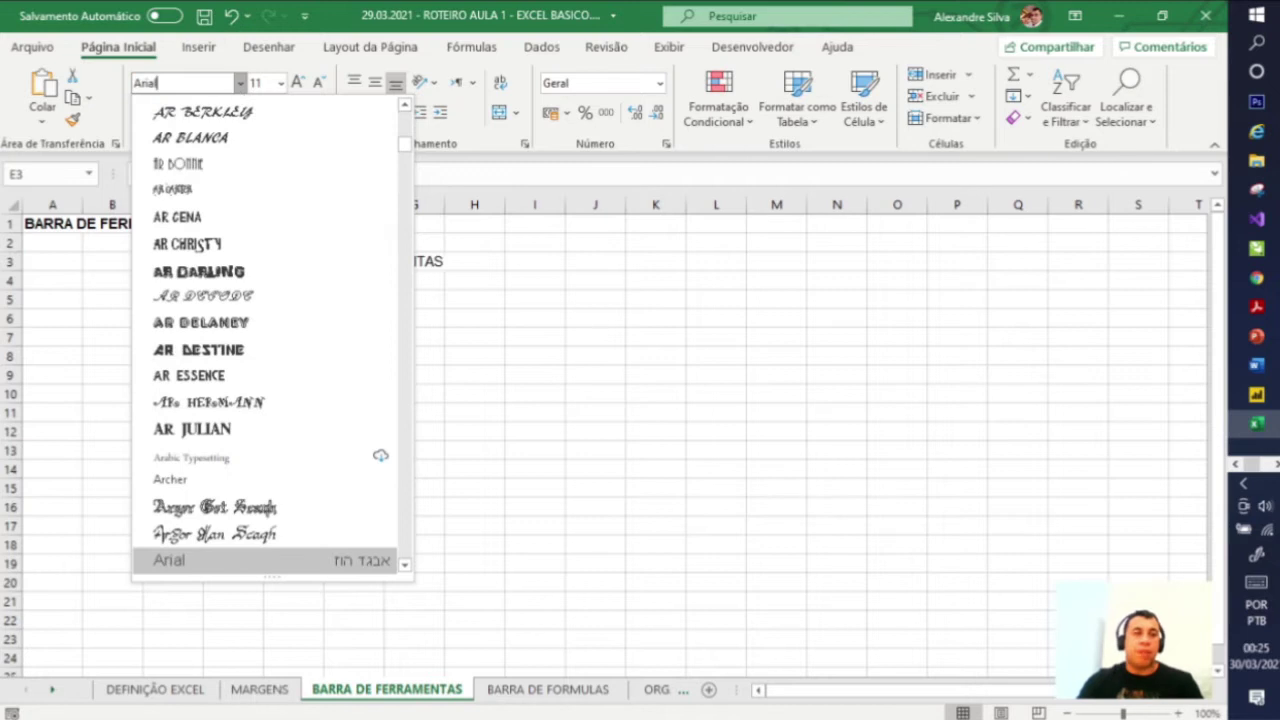
{"action": "left_click_drag", "start_coordinate": [481, 249], "coordinate": [489, 258]}
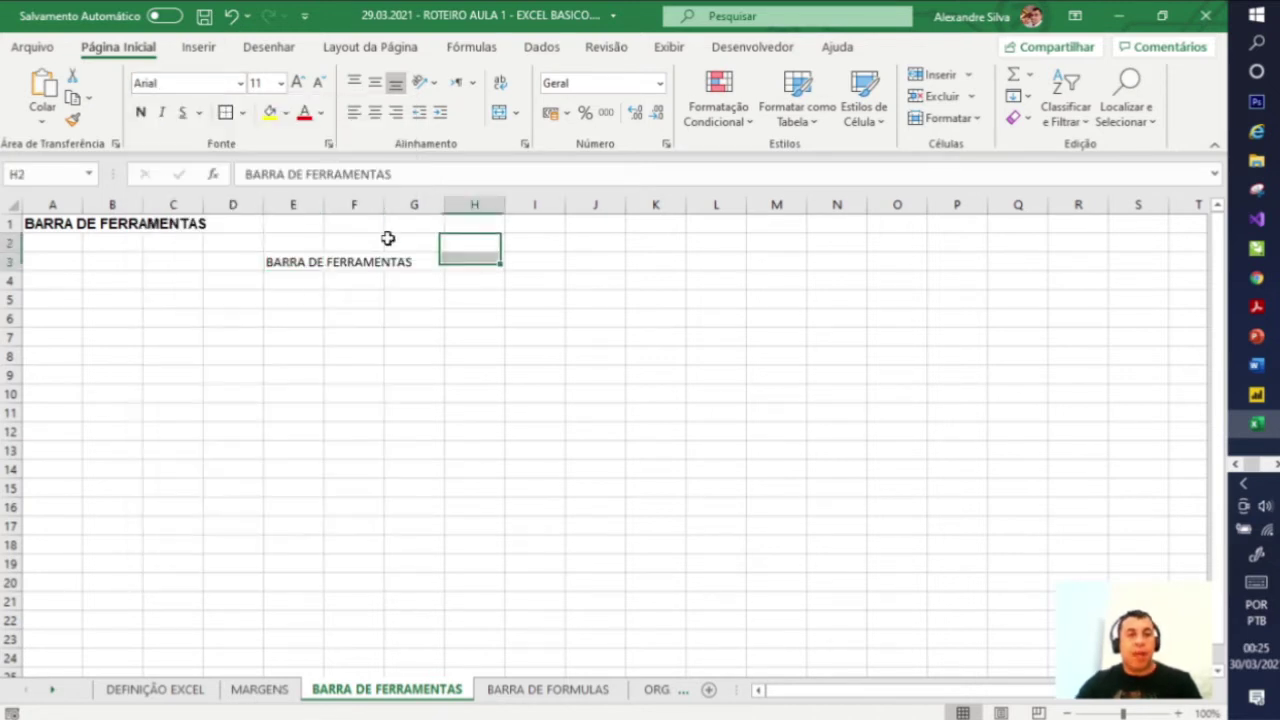
Step: Manually match E3 to the title in A1 by making it bold and setting its font to Arial
{"action": "left_click", "coordinate": [314, 263]}
{"action": "left_click", "coordinate": [141, 112]}
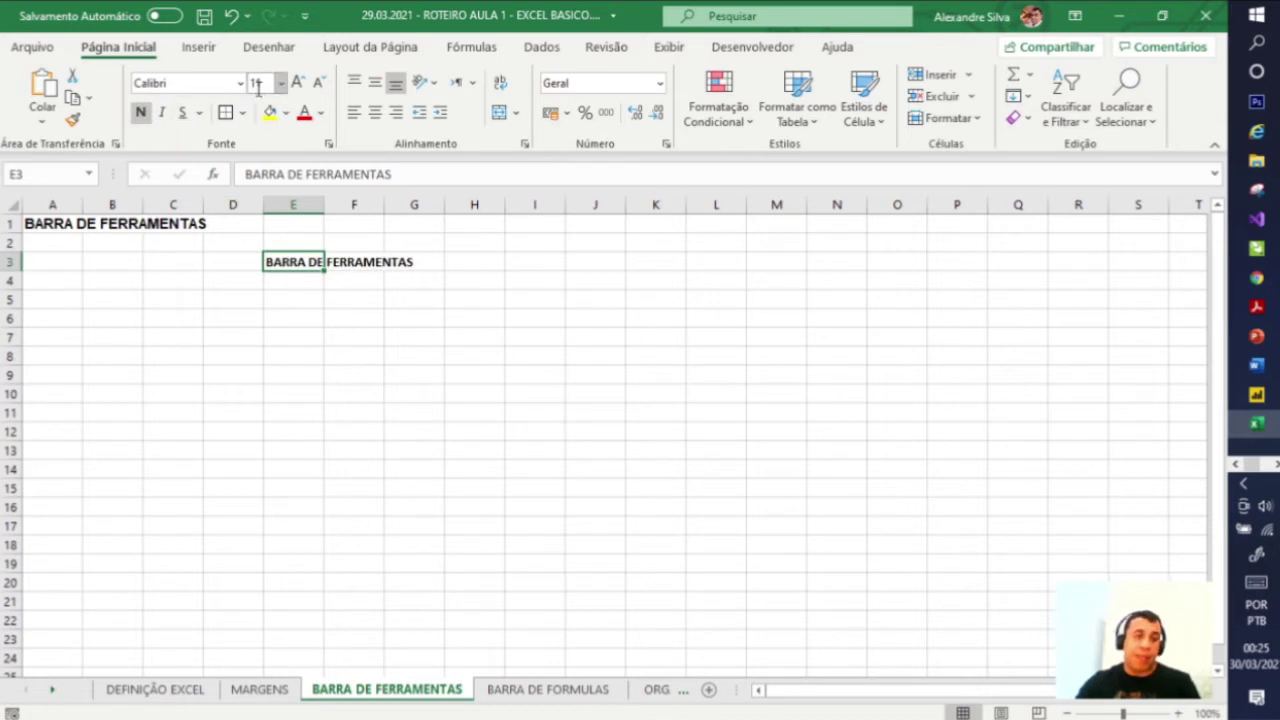
{"action": "left_click", "coordinate": [43, 228]}
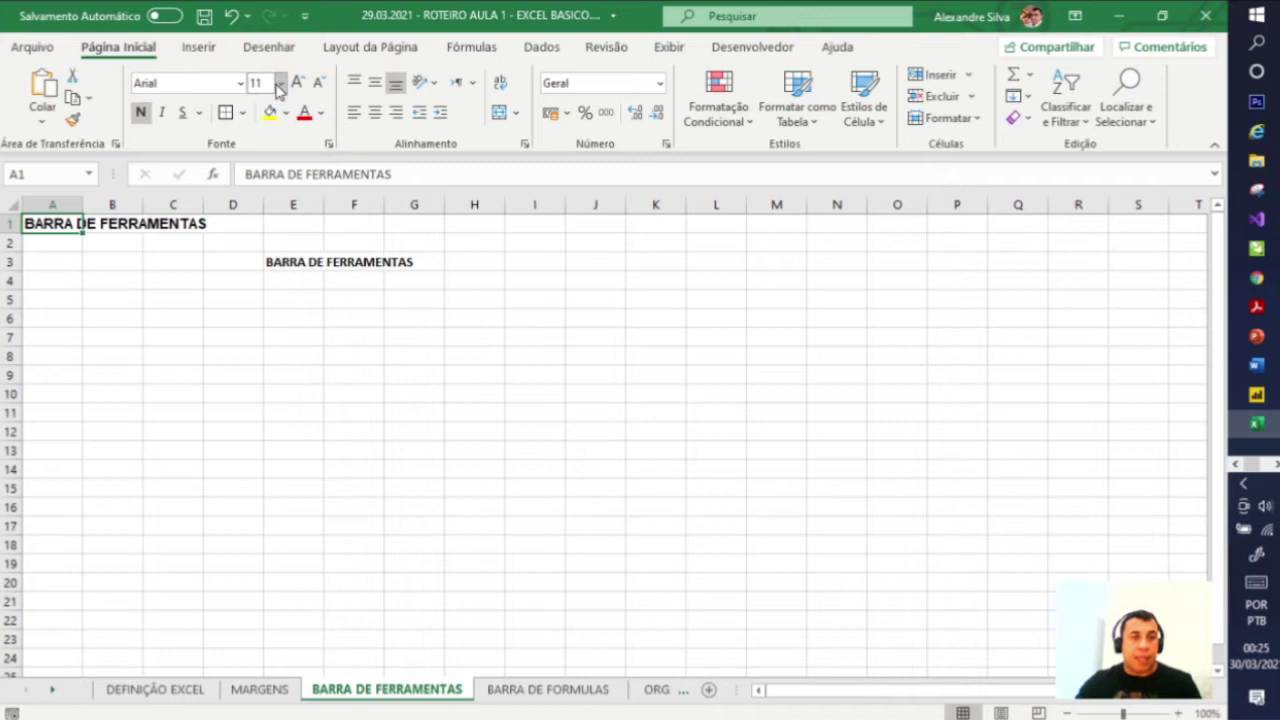
{"action": "left_click", "coordinate": [268, 262]}
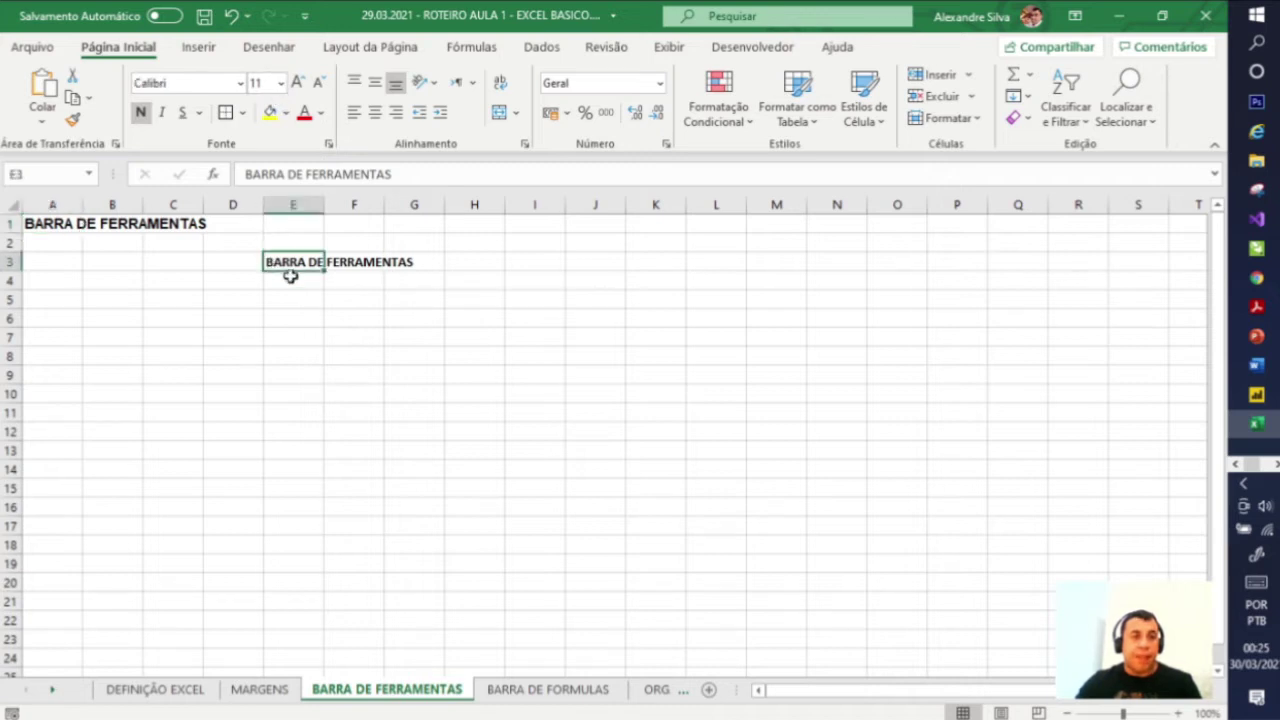
{"action": "left_click", "coordinate": [241, 84]}
{"action": "type", "text": "Arial"}
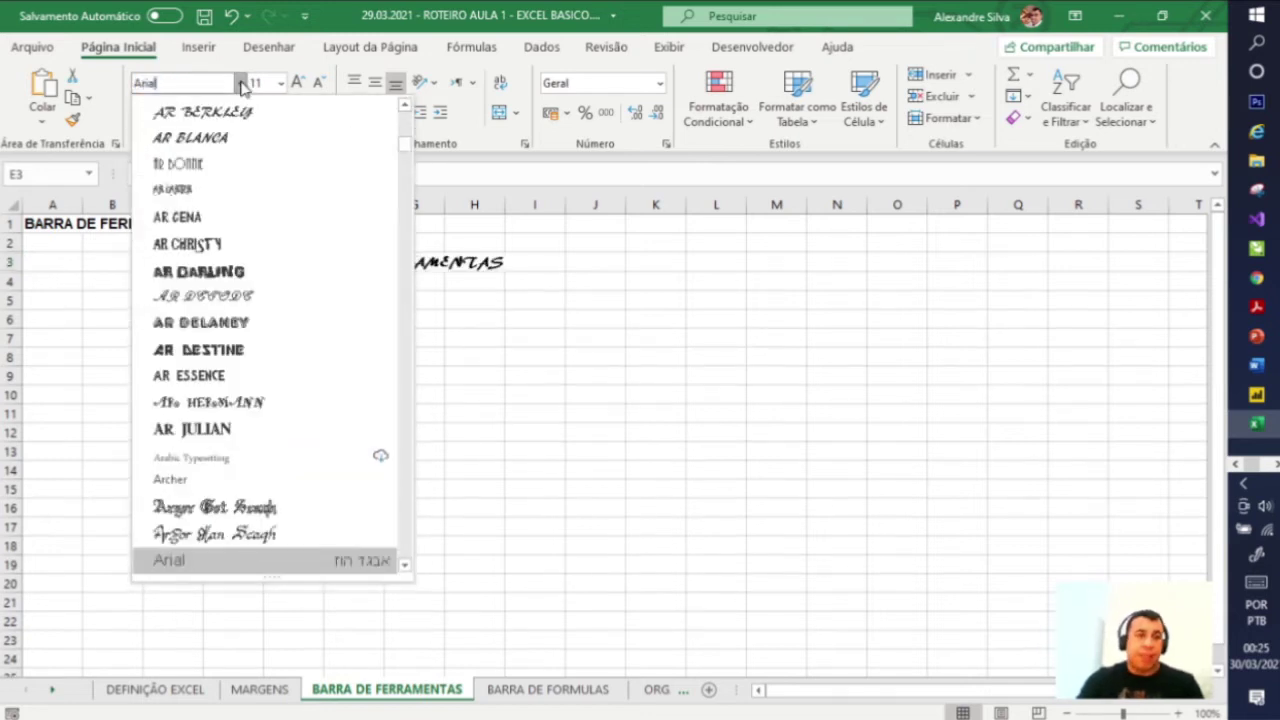
{"action": "key", "text": "Return"}
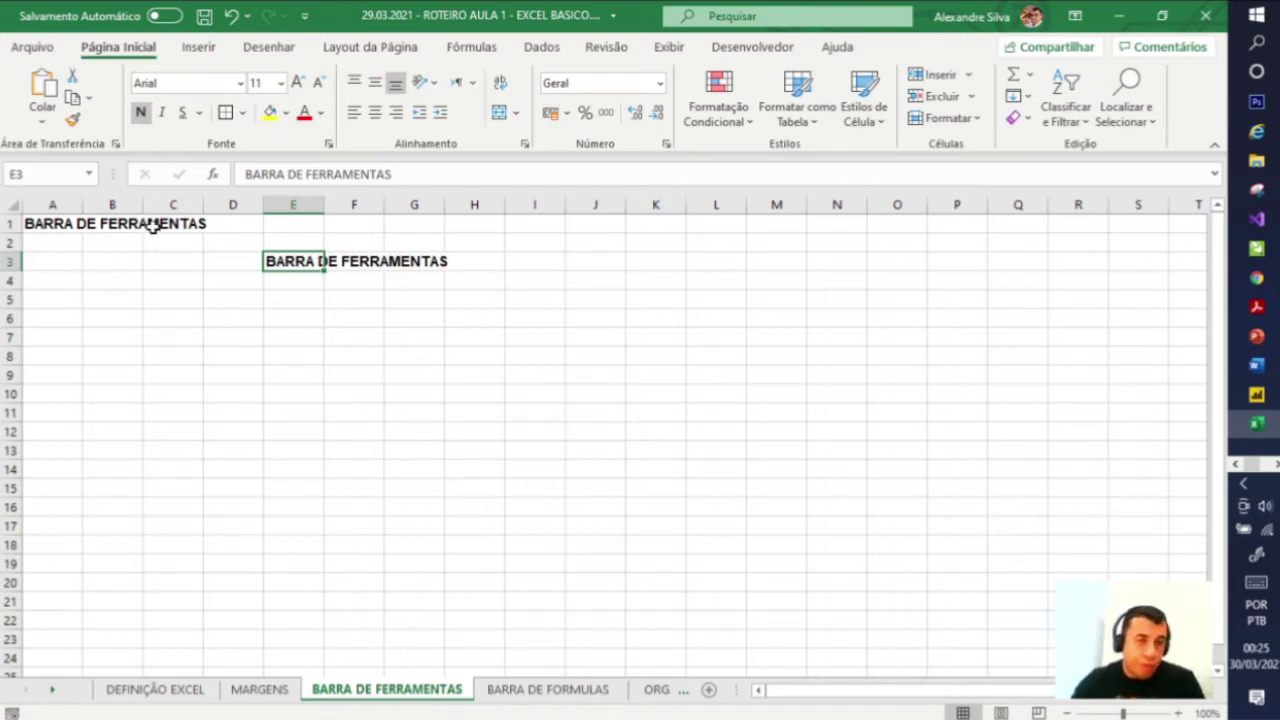
Step: Undo the Arial font change and the bold formatting on cell E3
{"action": "left_click", "coordinate": [231, 16]}
{"action": "left_click", "coordinate": [231, 16]}
{"action": "left_click", "coordinate": [345, 357]}
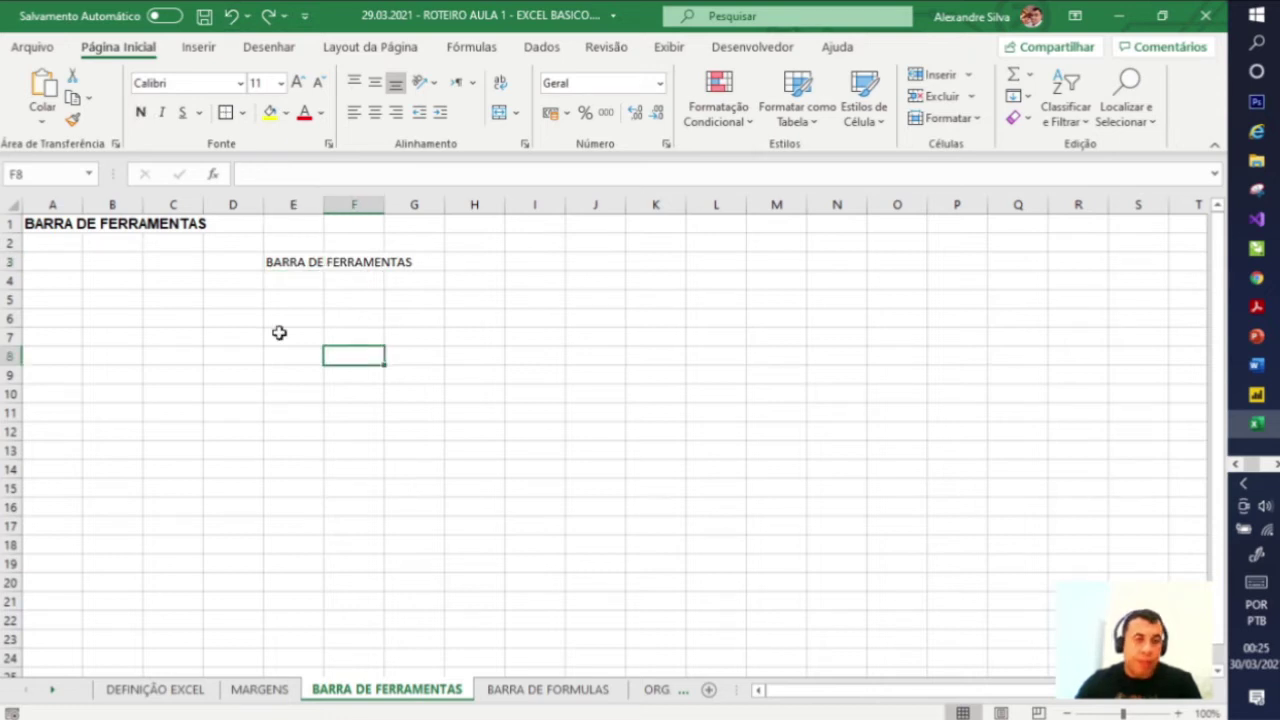
Step: Copy the formatting of cell A1 to cell E3 with the Format Painter
{"action": "left_click", "coordinate": [50, 227]}
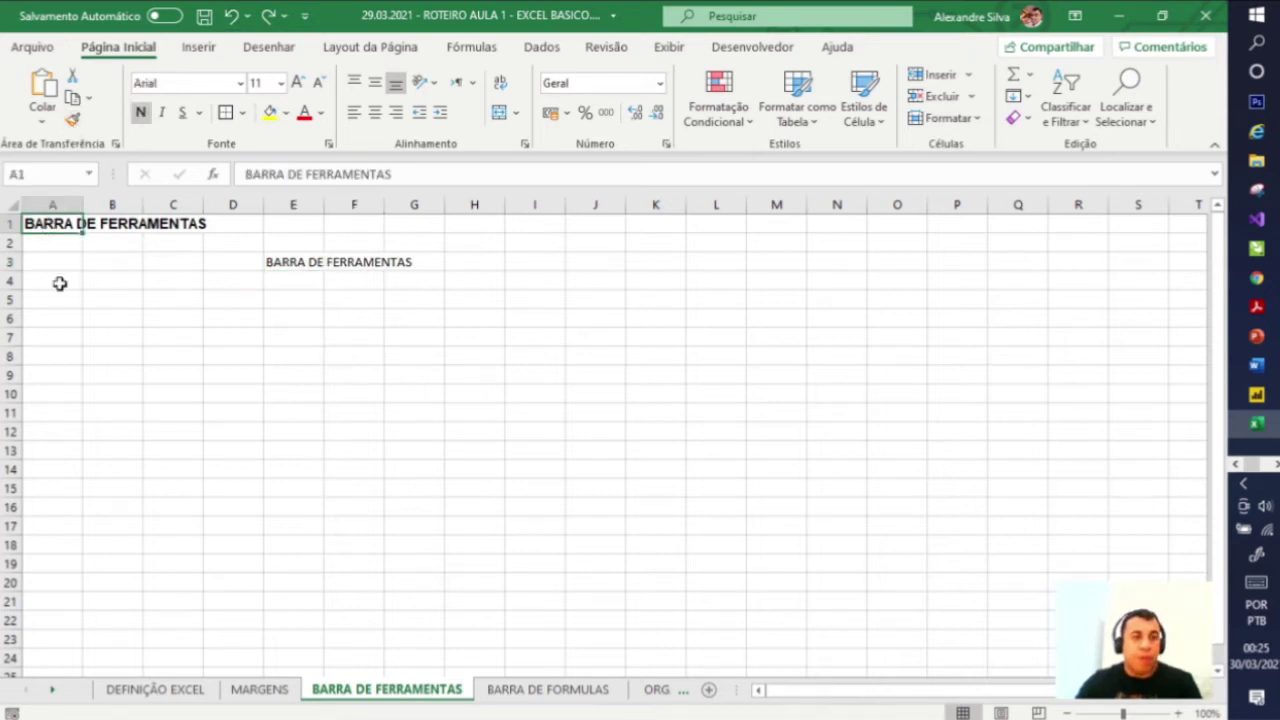
{"action": "left_click", "coordinate": [72, 120]}
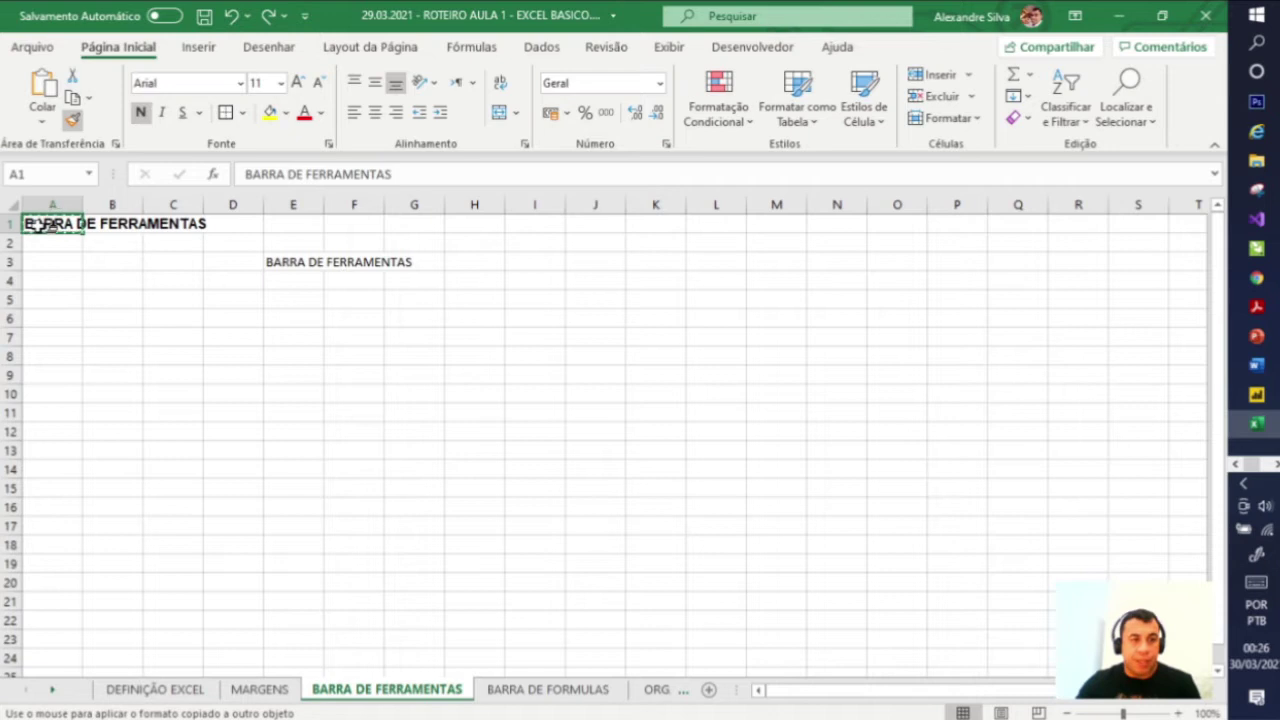
{"action": "left_click", "coordinate": [272, 263]}
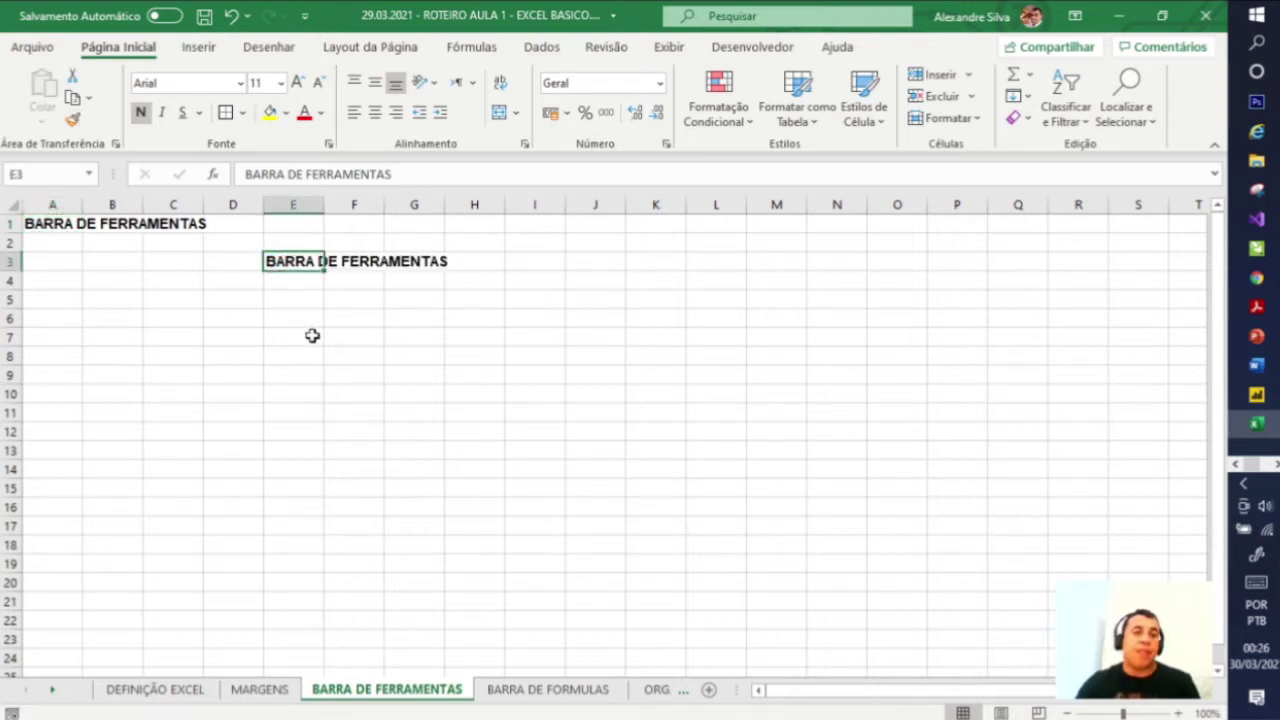
Step: Compare cells A1 and E3, and examine A1's column, row and content in the formula bar
{"action": "left_click", "coordinate": [57, 226]}
{"action": "left_click", "coordinate": [285, 263]}
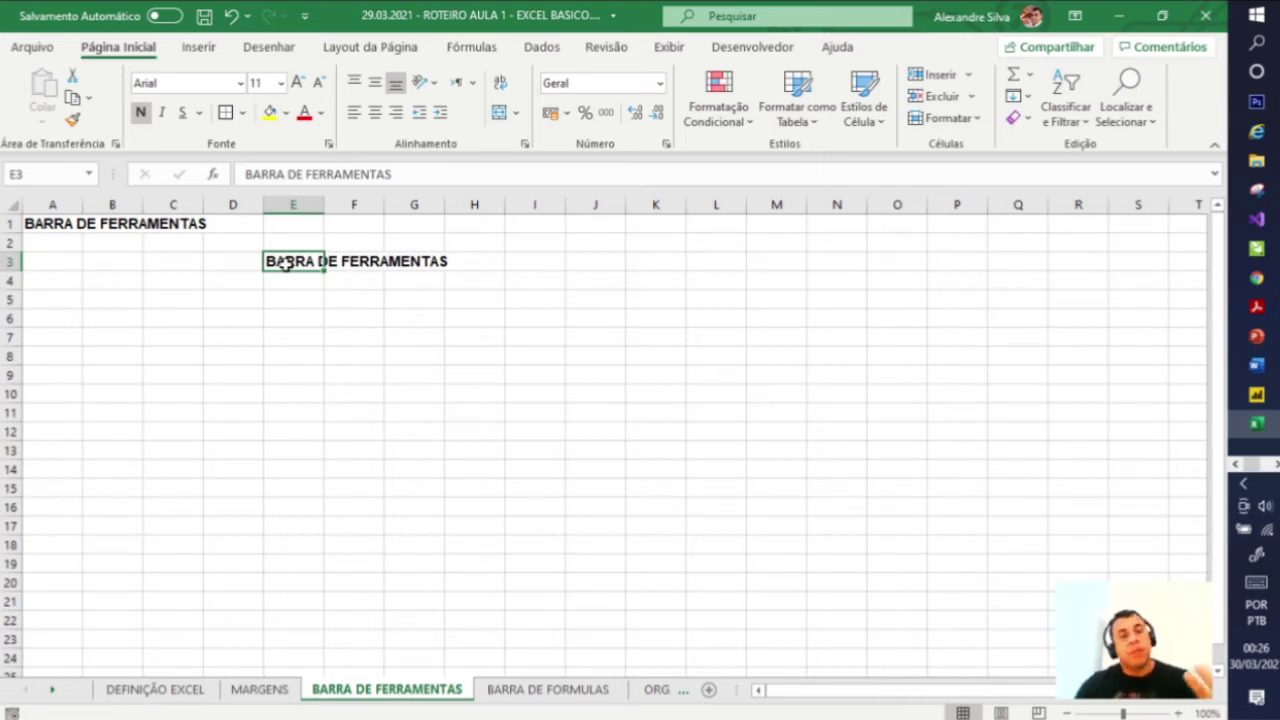
{"action": "left_click", "coordinate": [57, 226]}
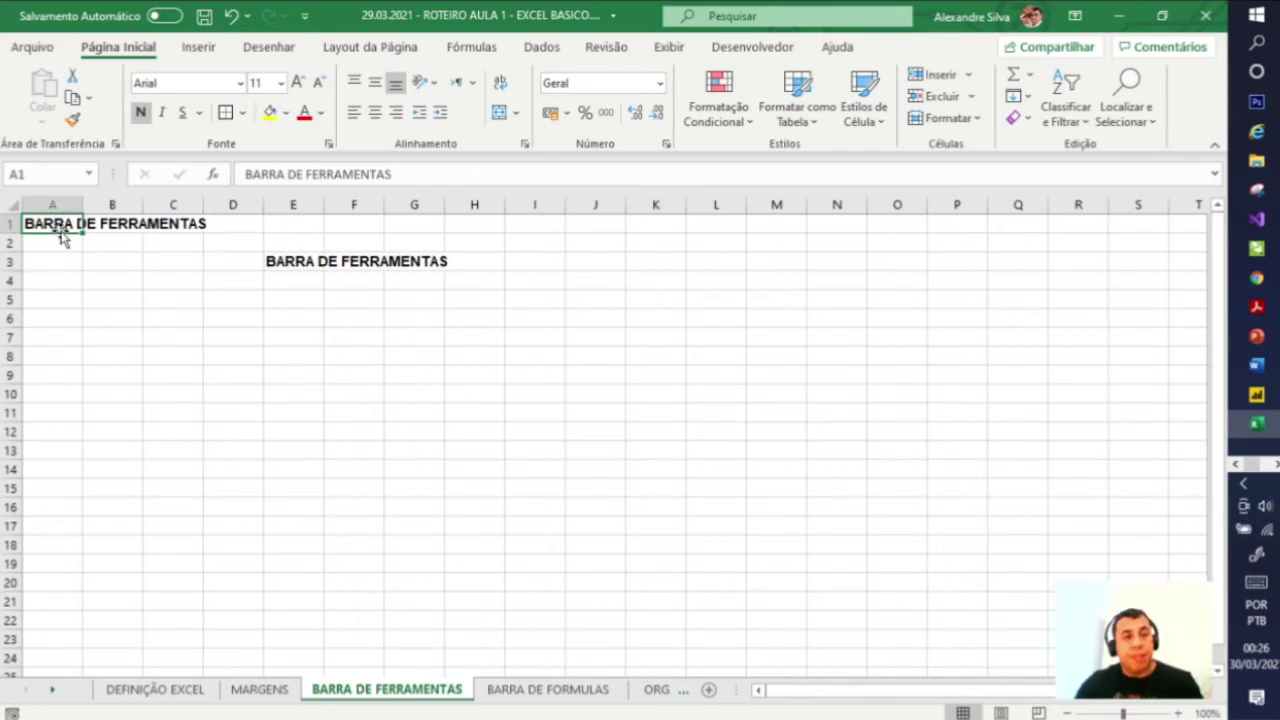
{"action": "left_click", "coordinate": [48, 203]}
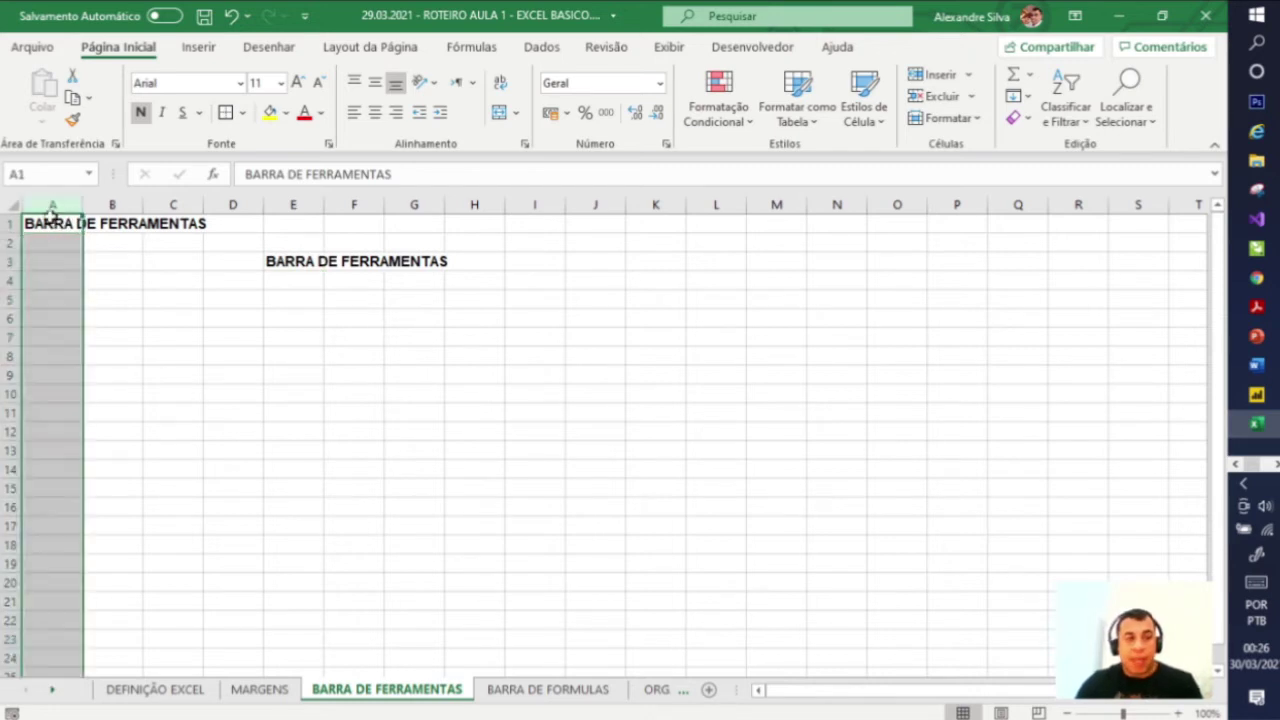
{"action": "left_click", "coordinate": [10, 223]}
{"action": "left_click", "coordinate": [45, 223]}
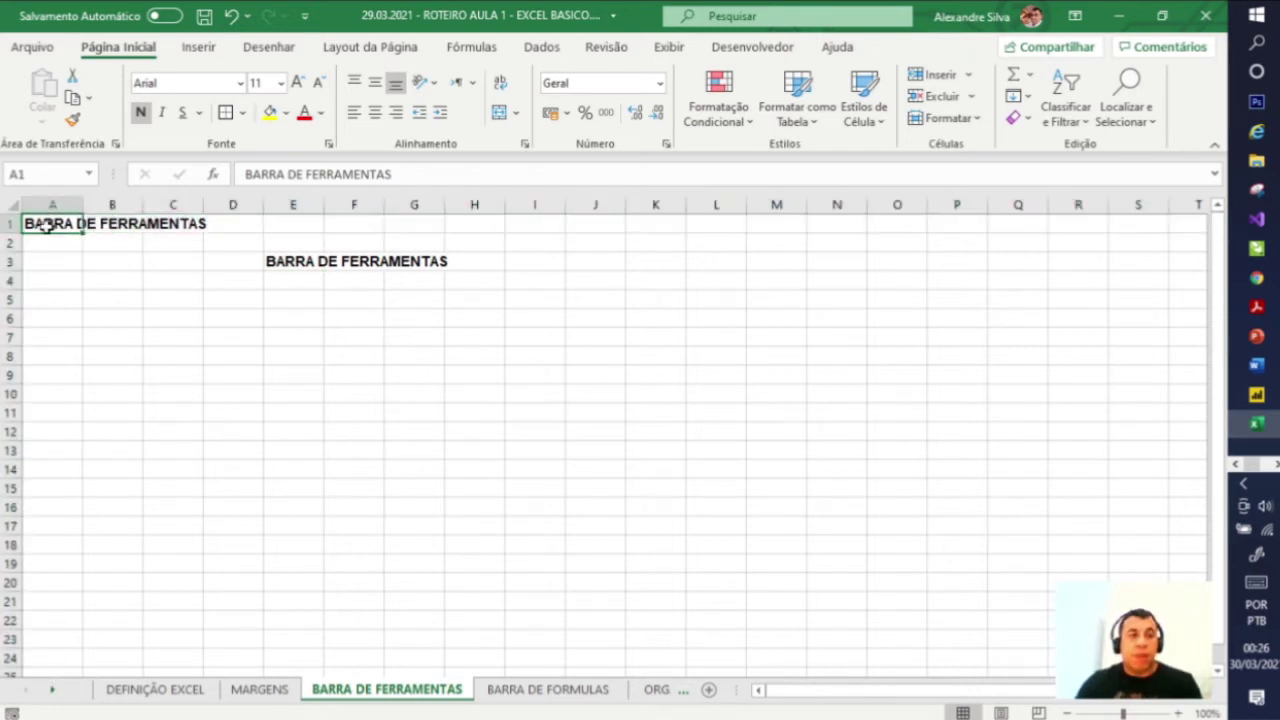
{"action": "left_click_drag", "start_coordinate": [248, 174], "coordinate": [391, 174]}
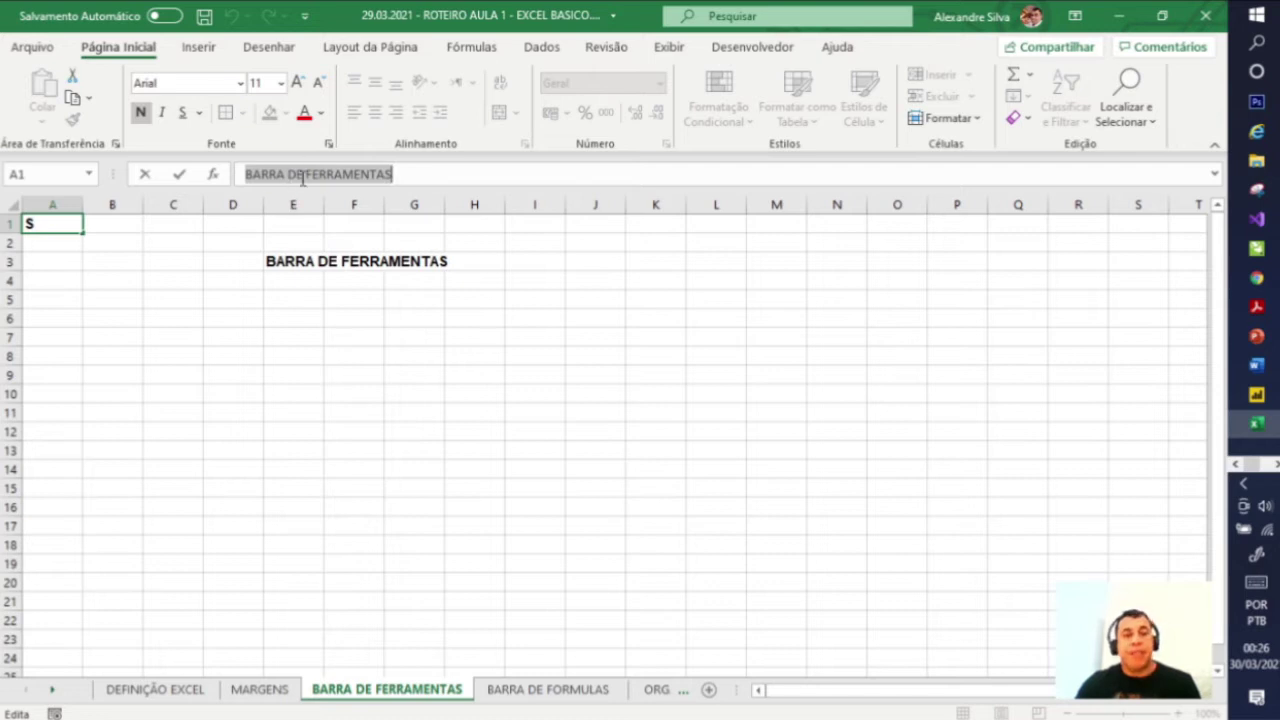
{"action": "left_click", "coordinate": [155, 260]}
Step: Copy the title in cell A1 and paste it into cell A3
{"action": "left_click", "coordinate": [62, 226]}
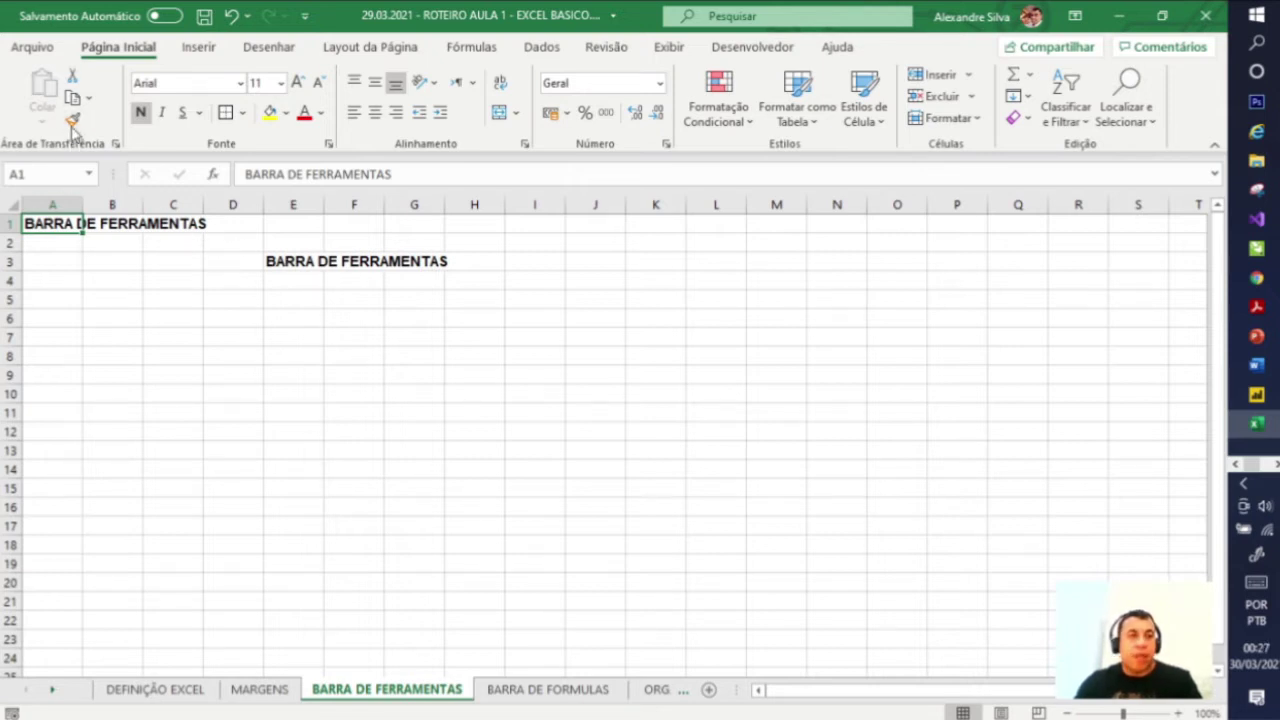
{"action": "left_click", "coordinate": [72, 97]}
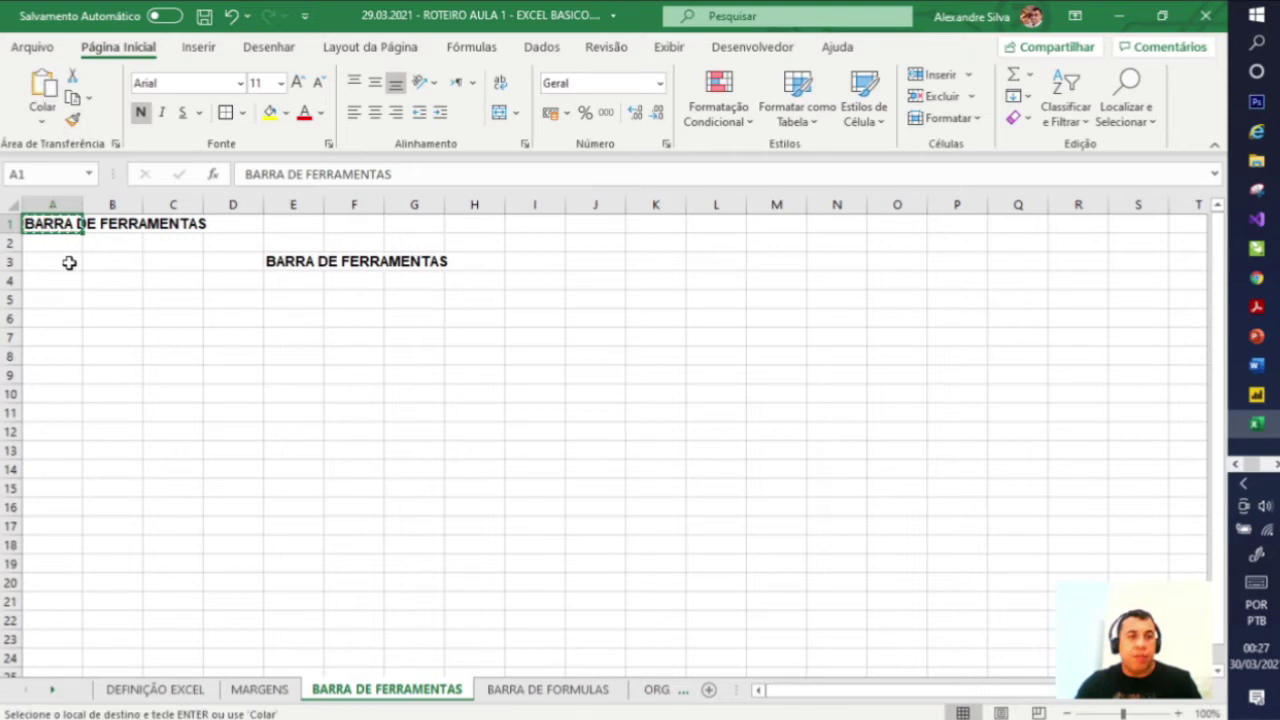
{"action": "left_click", "coordinate": [88, 98]}
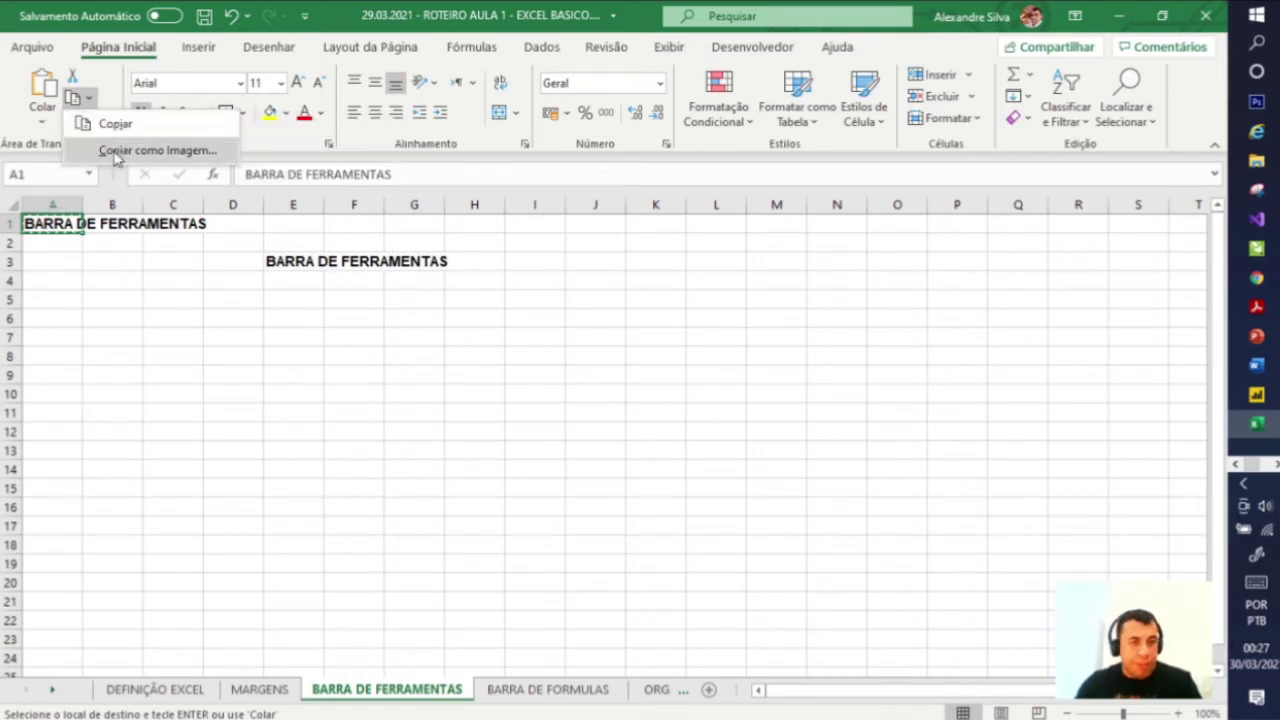
{"action": "left_click", "coordinate": [67, 262]}
{"action": "left_click", "coordinate": [66, 260]}
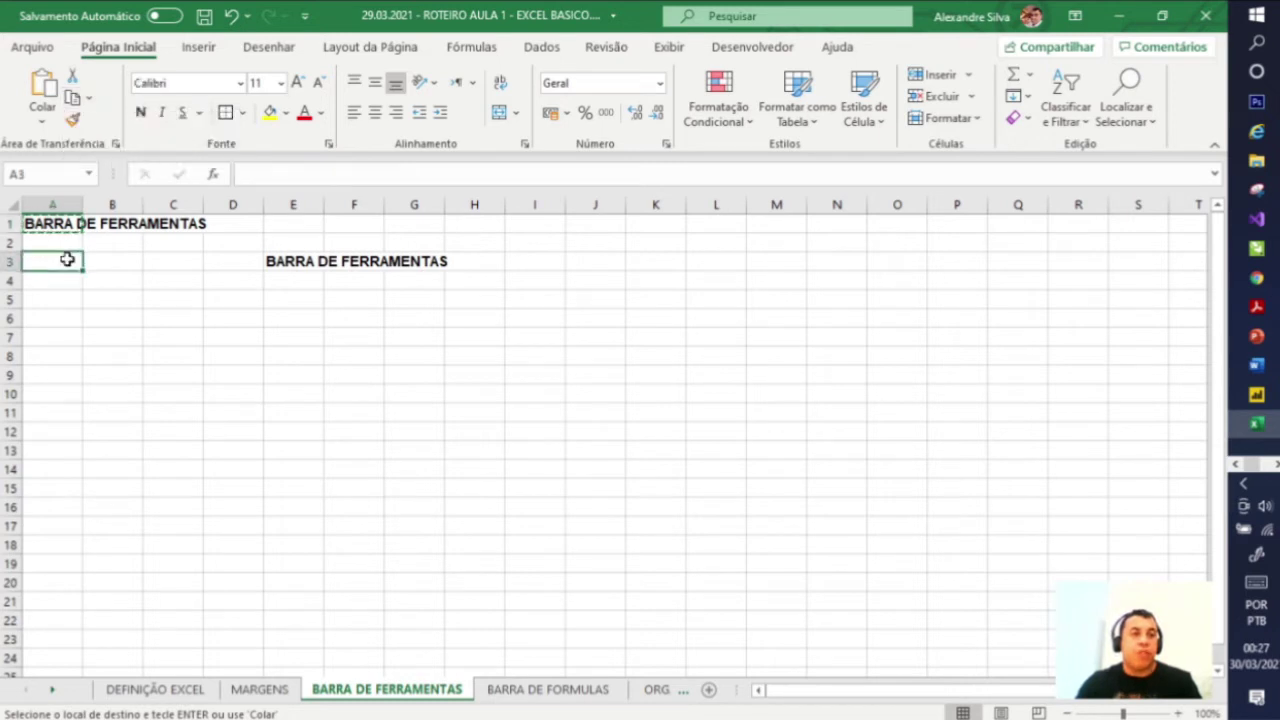
{"action": "left_click", "coordinate": [48, 84]}
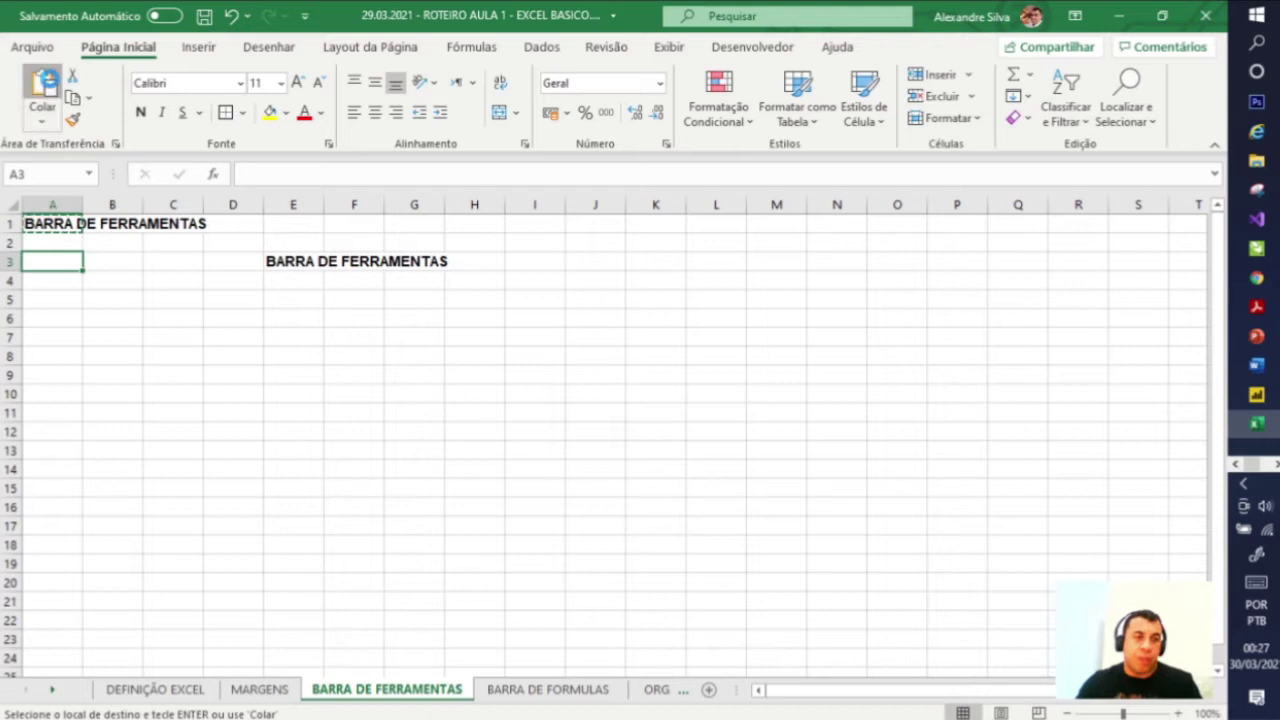
{"action": "left_click", "coordinate": [71, 281]}
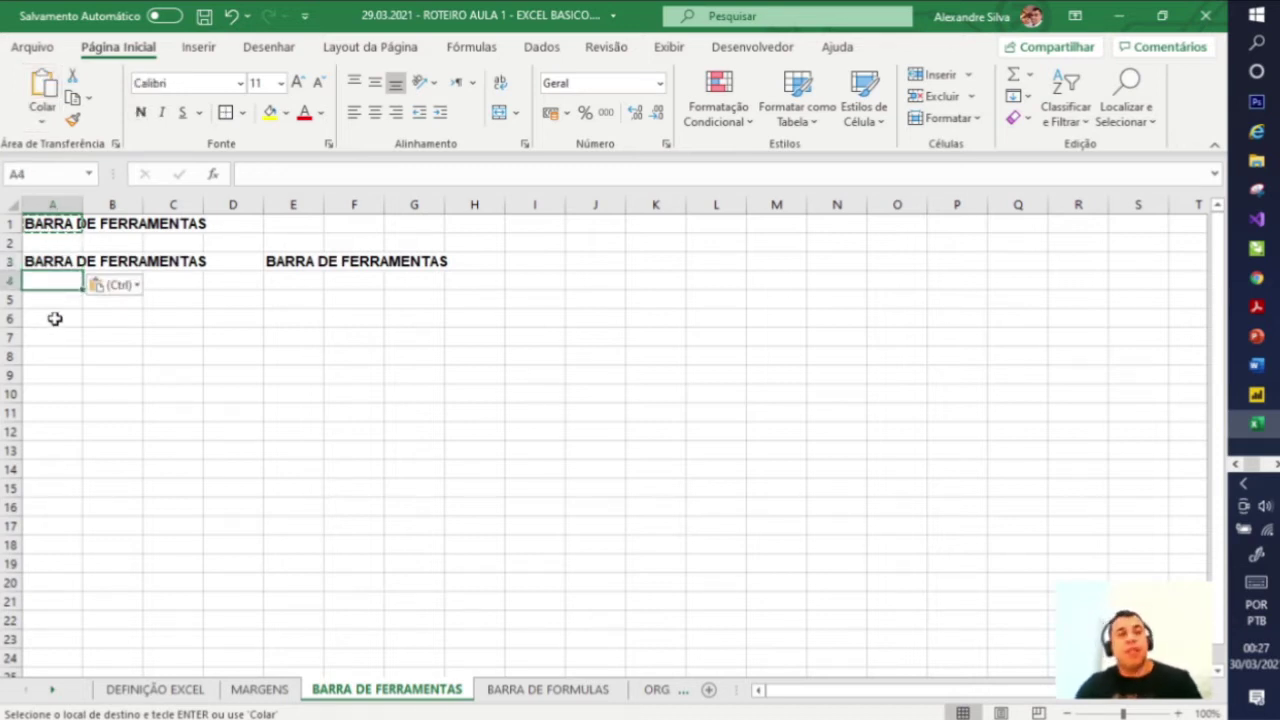
Step: Cut the title from cell A3 and paste it into cell A5
{"action": "left_click", "coordinate": [65, 263]}
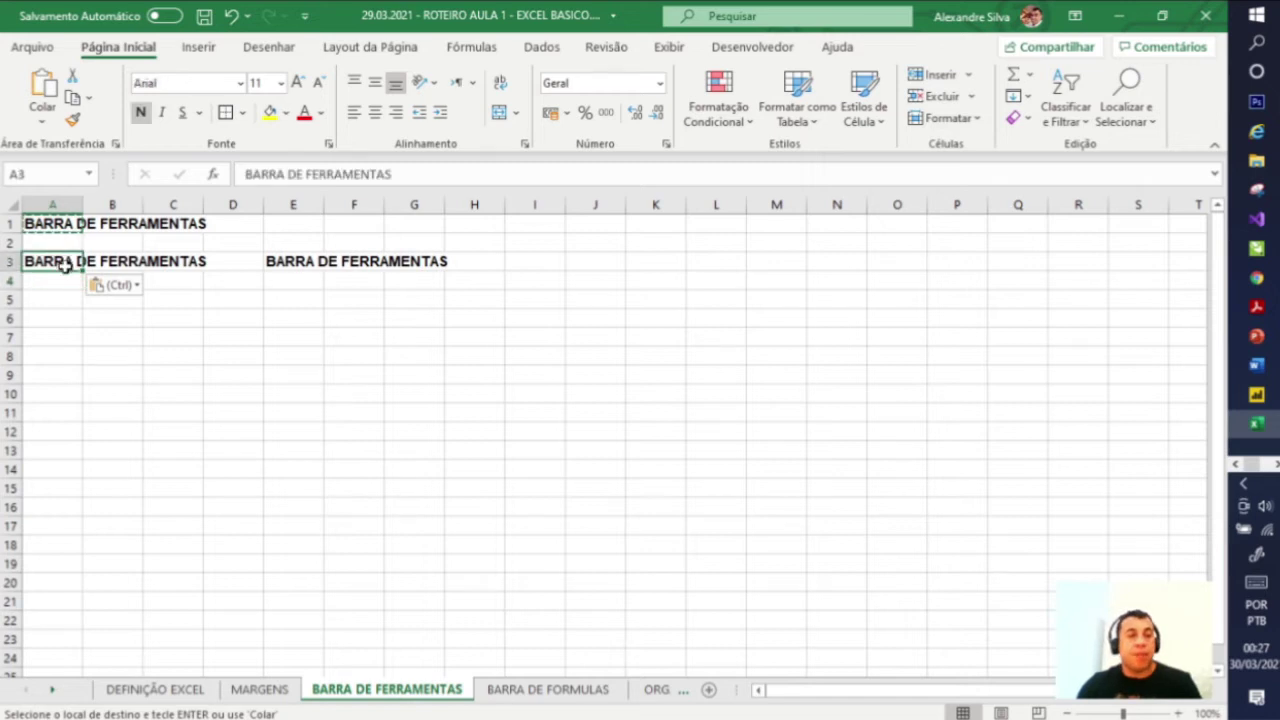
{"action": "left_click", "coordinate": [72, 84]}
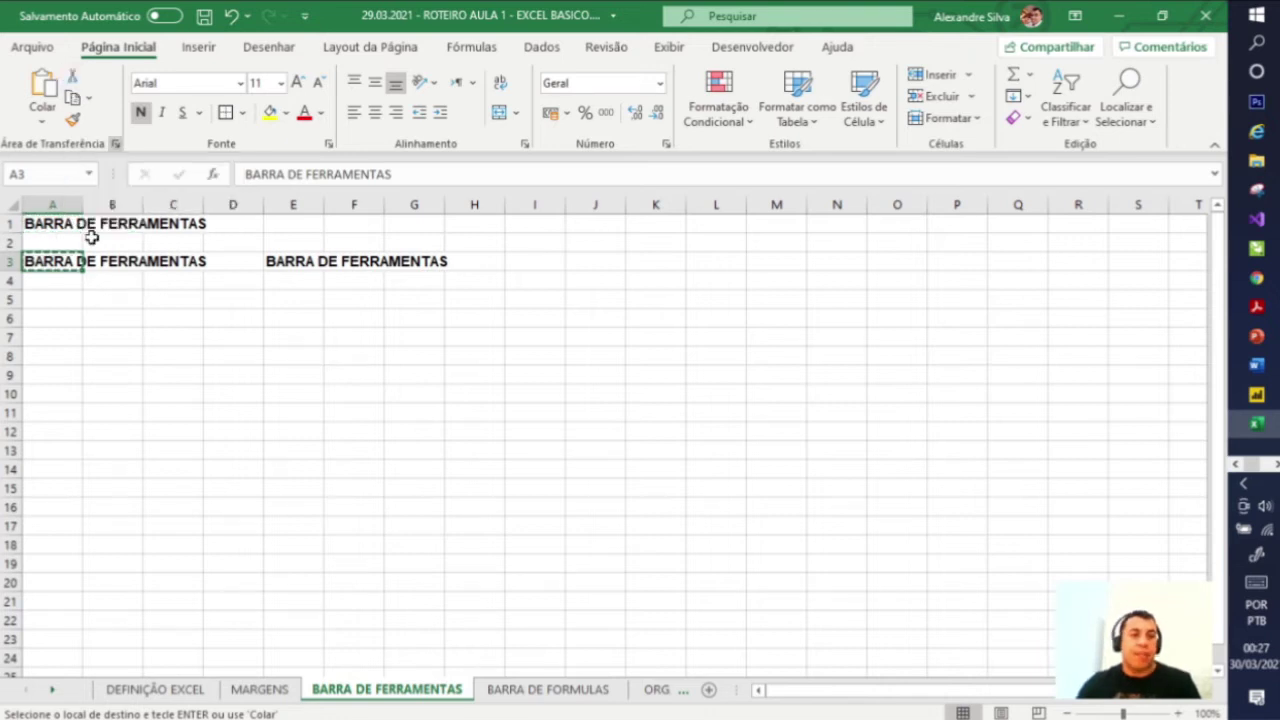
{"action": "left_click", "coordinate": [74, 296]}
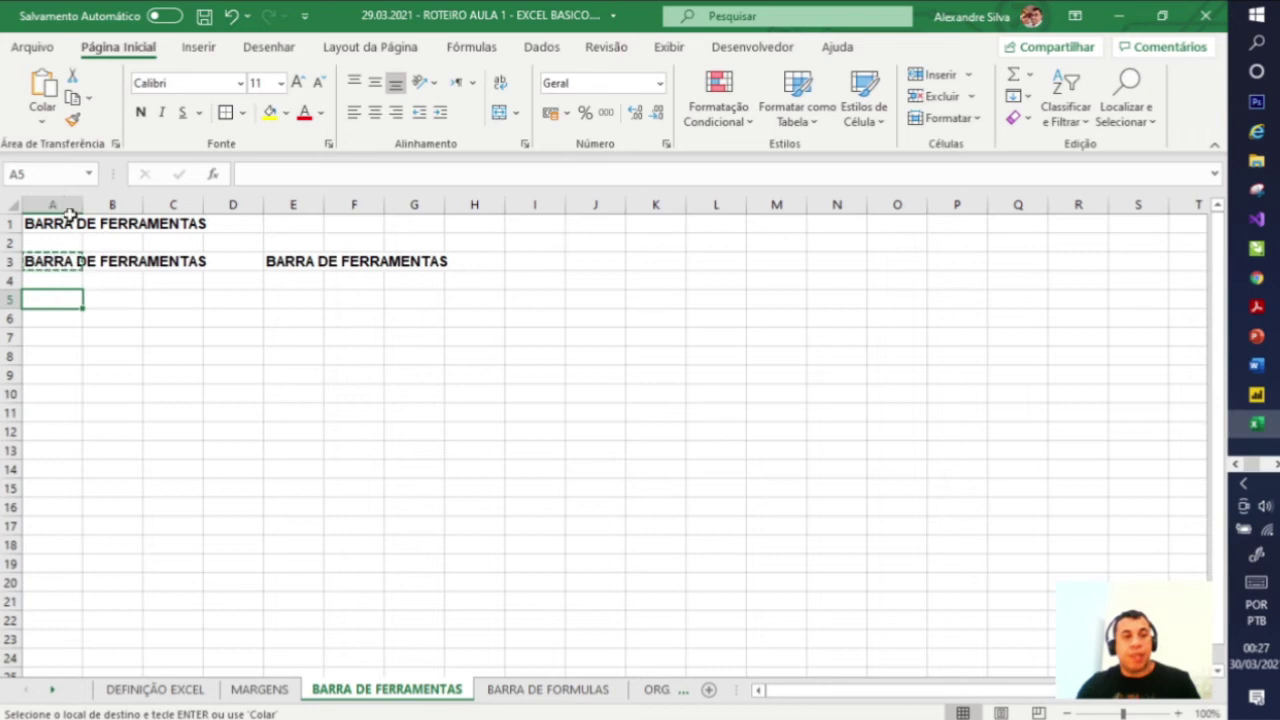
{"action": "left_click", "coordinate": [44, 98]}
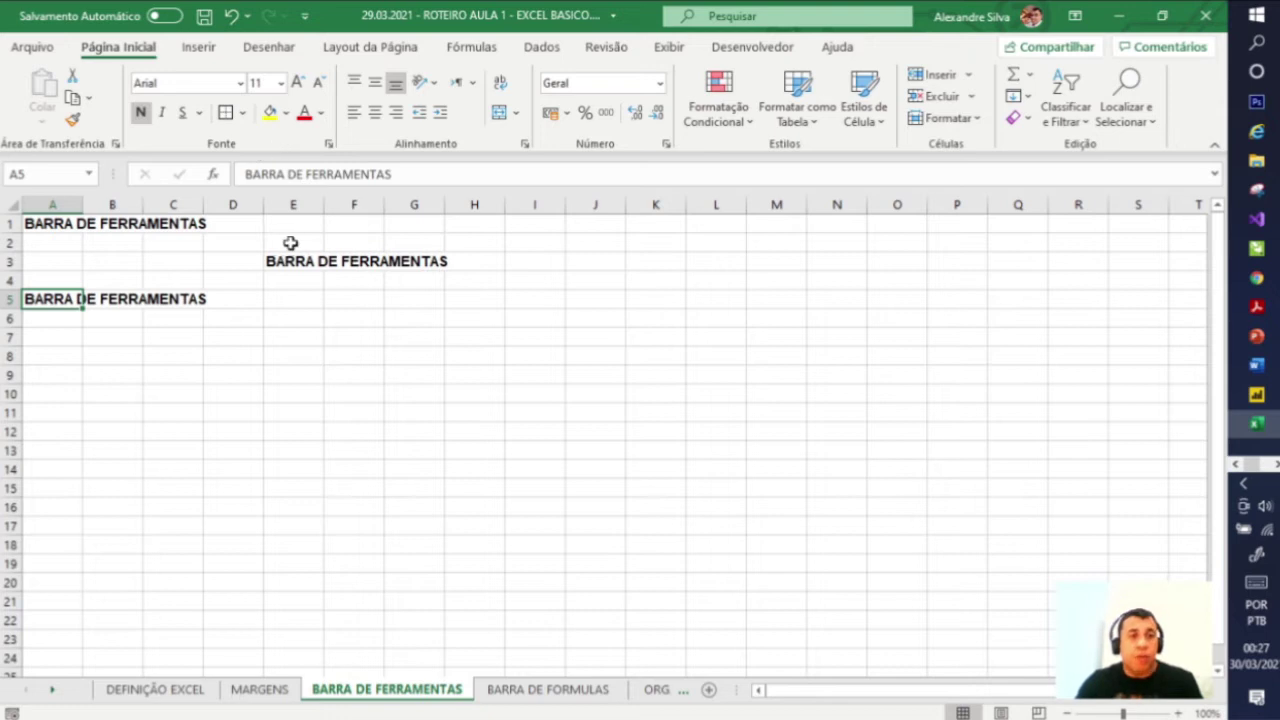
Step: Browse the available fonts and set the title in cell A5 to the ! PEPSI ! font
{"action": "left_click", "coordinate": [240, 86]}
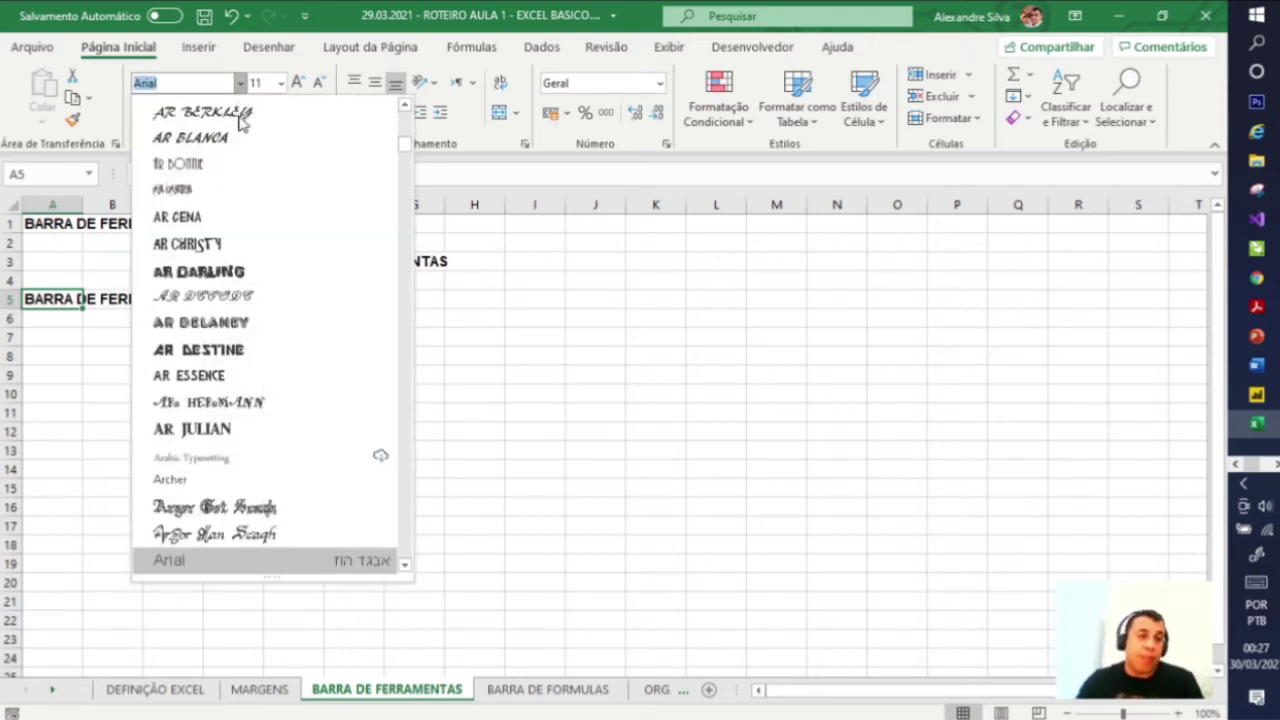
{"action": "left_click_drag", "start_coordinate": [403, 151], "coordinate": [404, 120]}
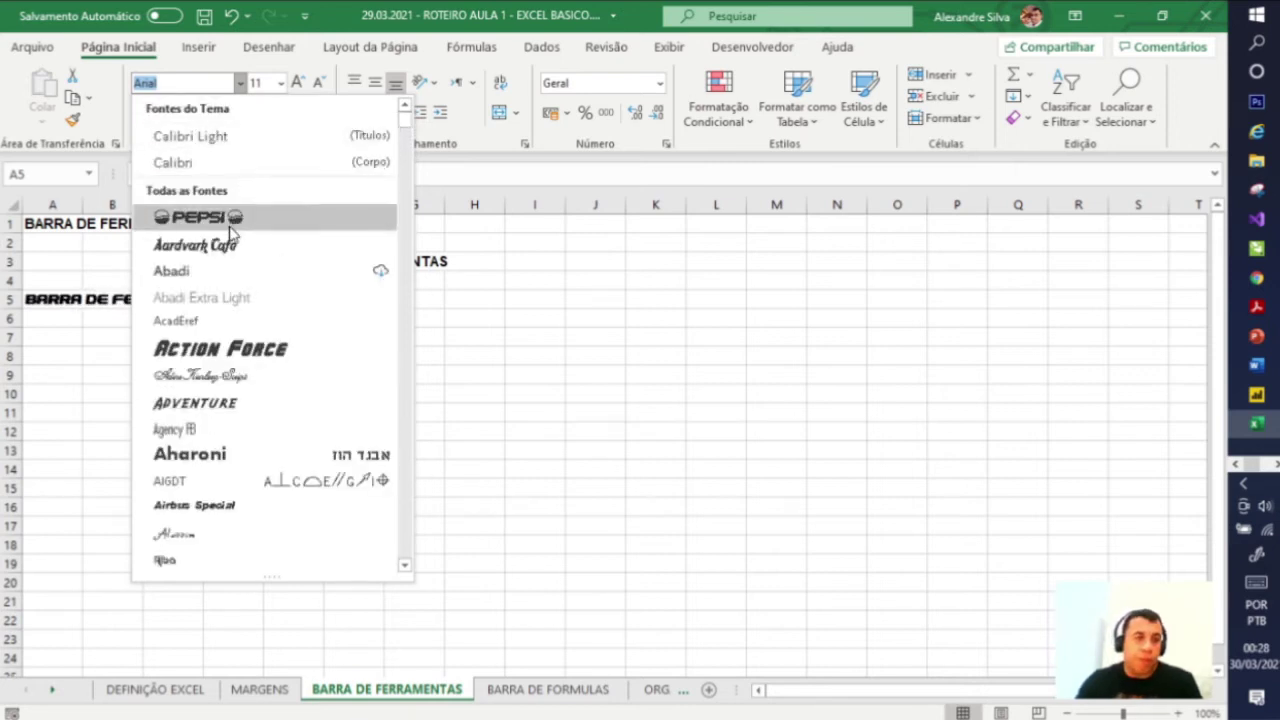
{"action": "scroll", "coordinate": [226, 251], "scroll_direction": "down", "scroll_amount": 1}
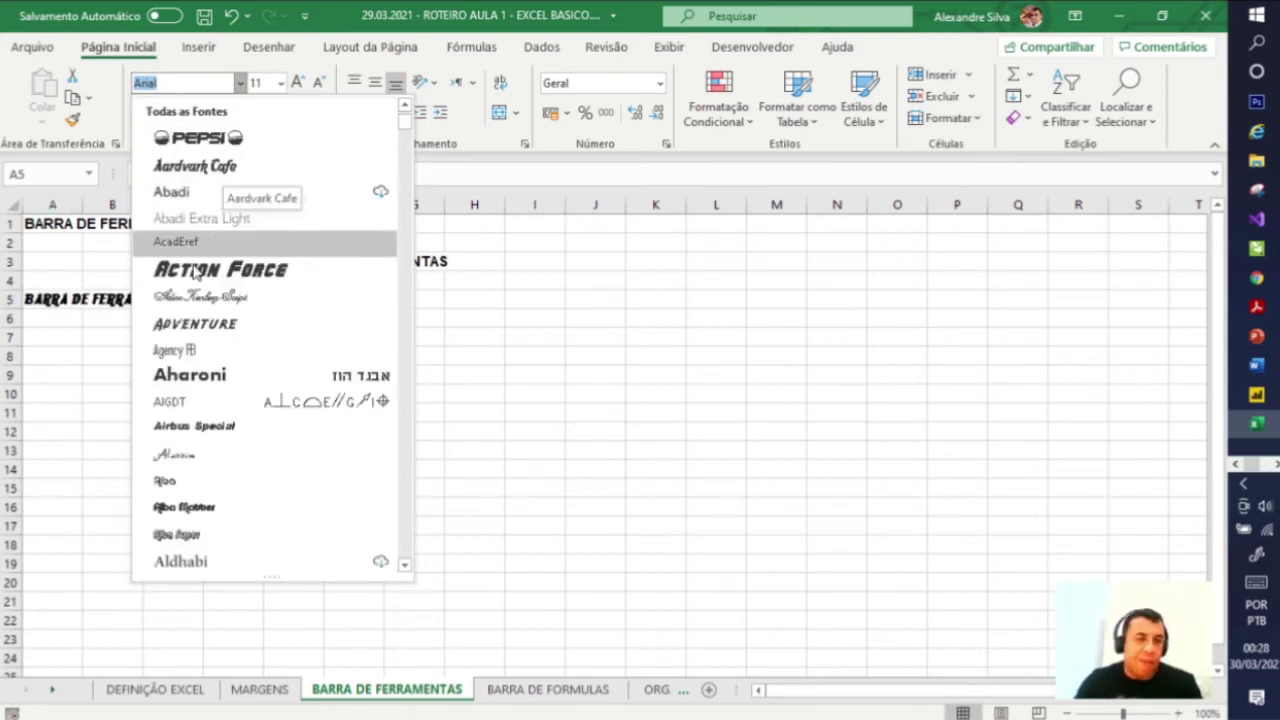
{"action": "scroll", "coordinate": [232, 298], "scroll_direction": "down", "scroll_amount": 2}
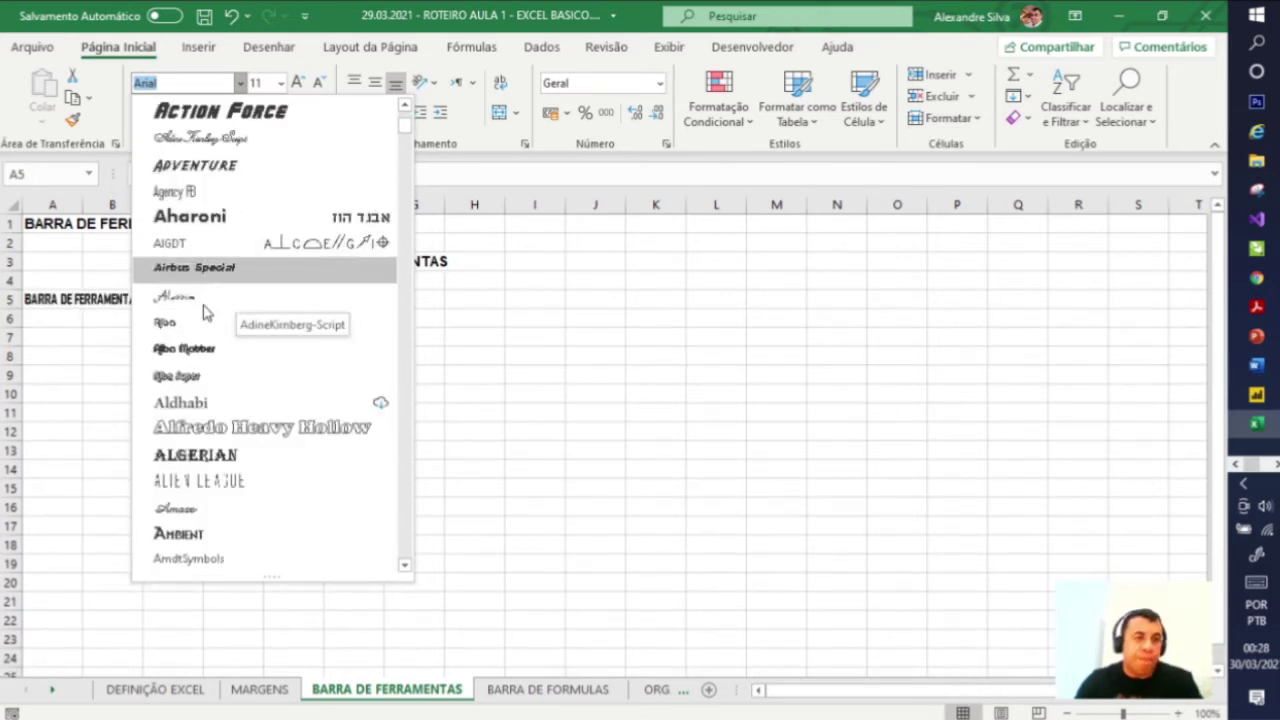
{"action": "scroll", "coordinate": [234, 436], "scroll_direction": "down", "scroll_amount": 3}
{"action": "scroll", "coordinate": [235, 438], "scroll_direction": "up", "scroll_amount": 1}
{"action": "scroll", "coordinate": [236, 440], "scroll_direction": "up", "scroll_amount": 5}
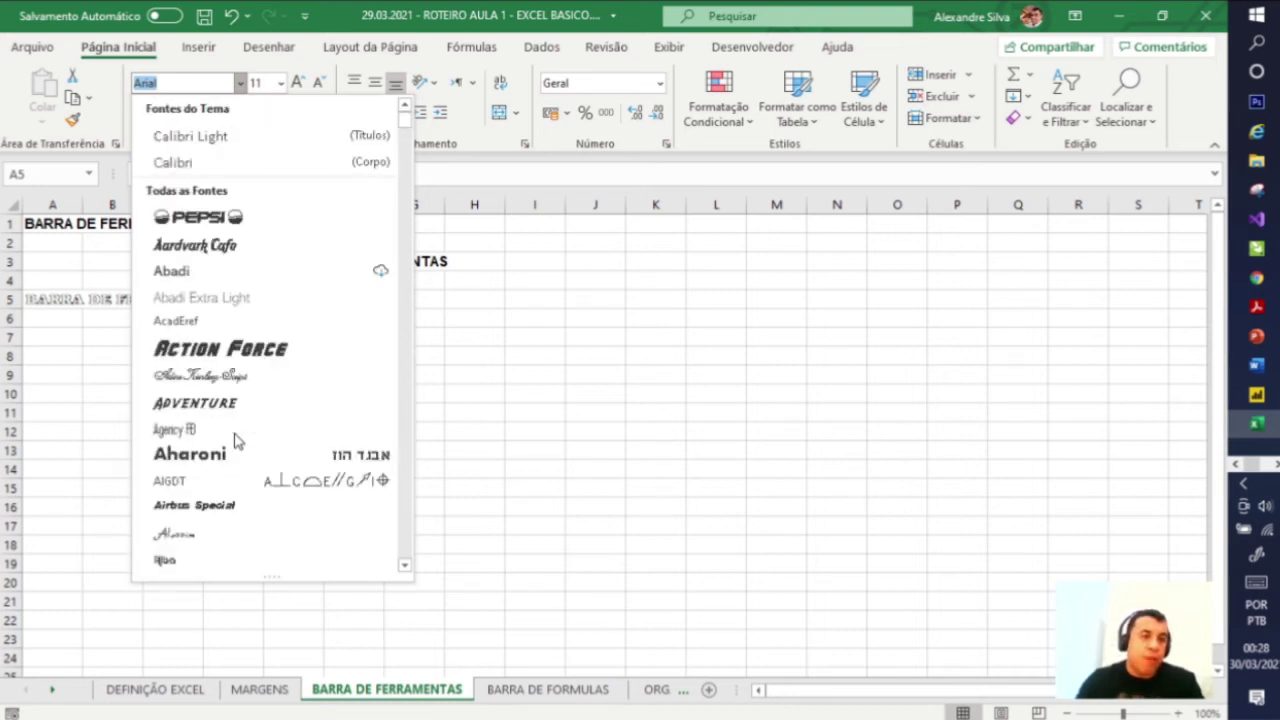
{"action": "left_click", "coordinate": [216, 220]}
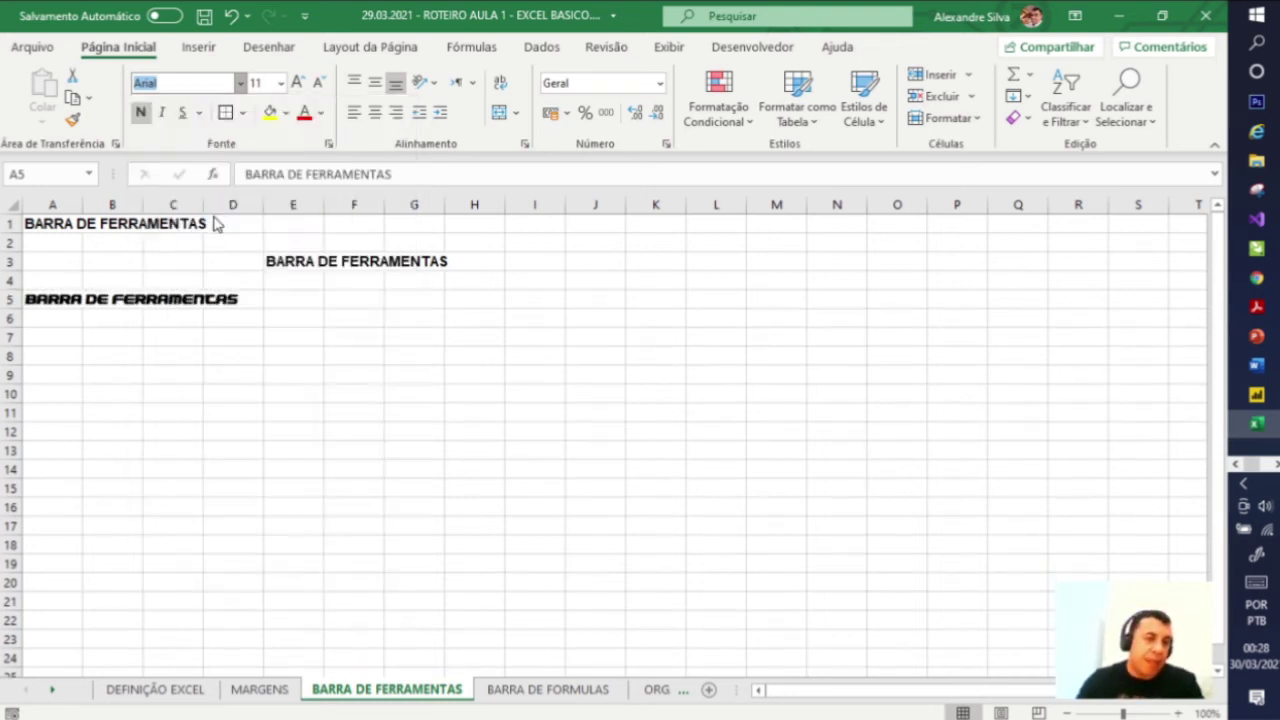
{"action": "left_click", "coordinate": [216, 355]}
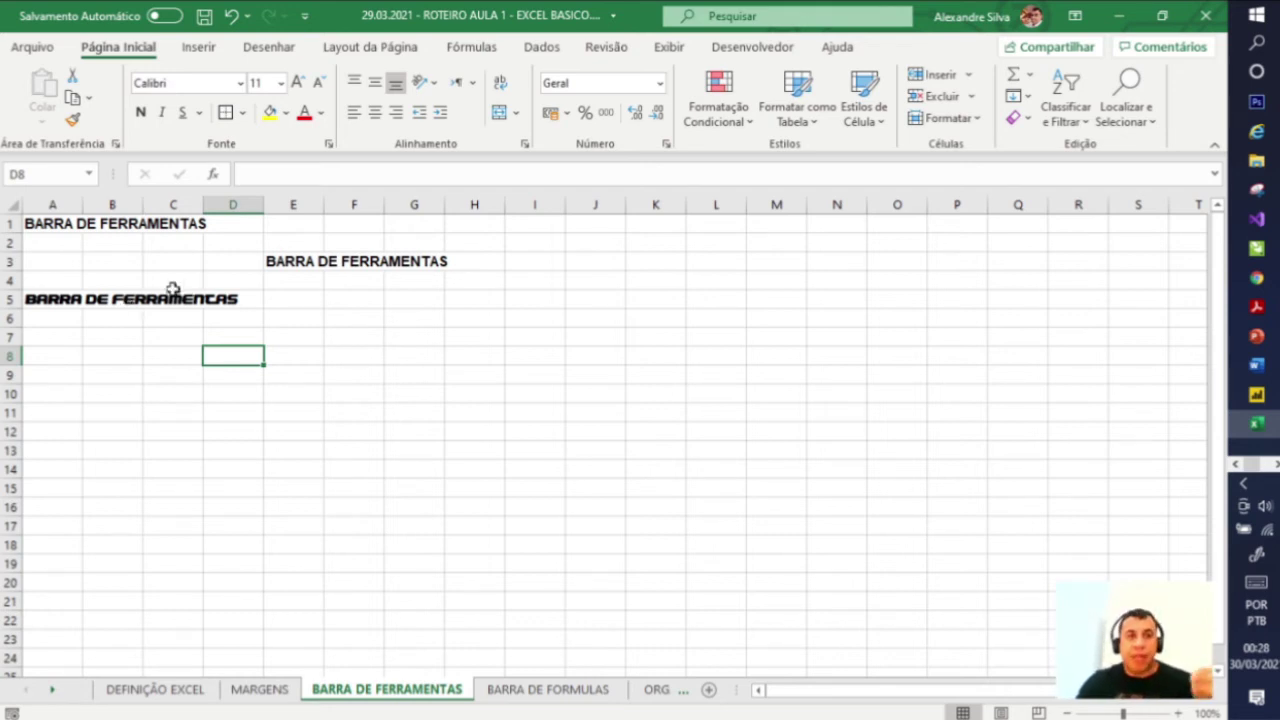
Step: Toggle the bold formatting of the title in cell A5 off and back on
{"action": "left_click", "coordinate": [67, 301]}
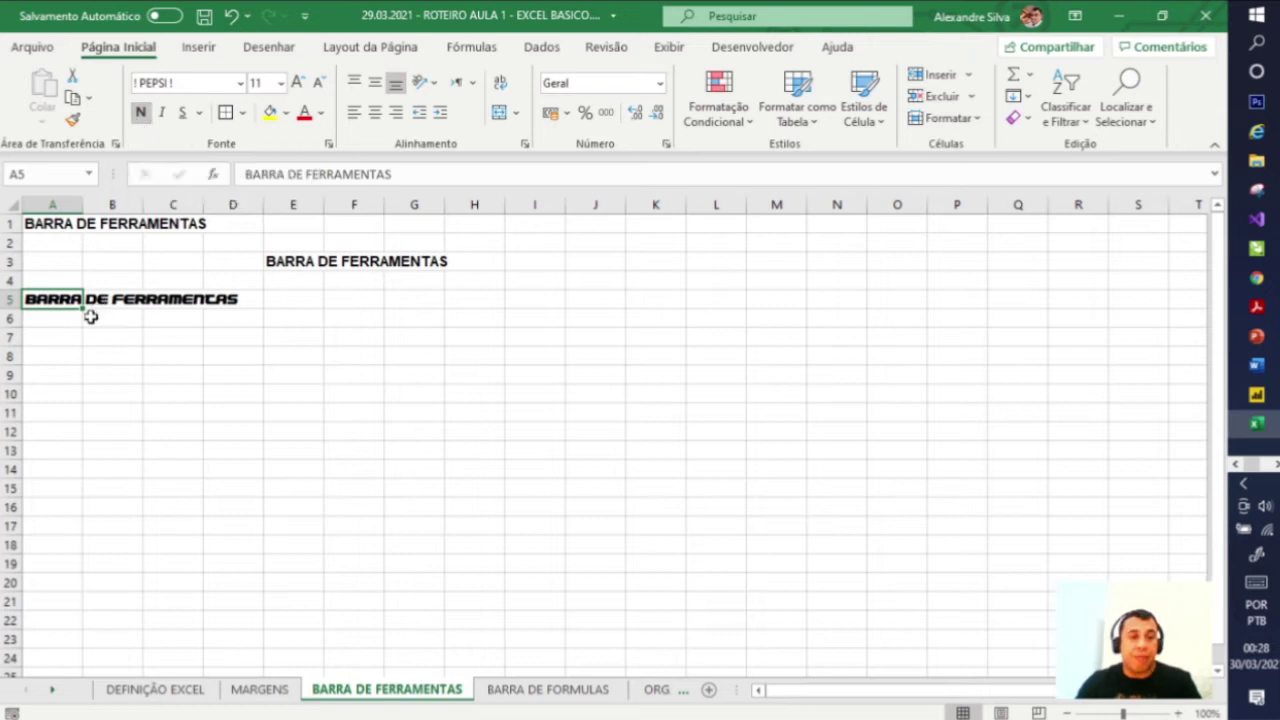
{"action": "left_click", "coordinate": [141, 114]}
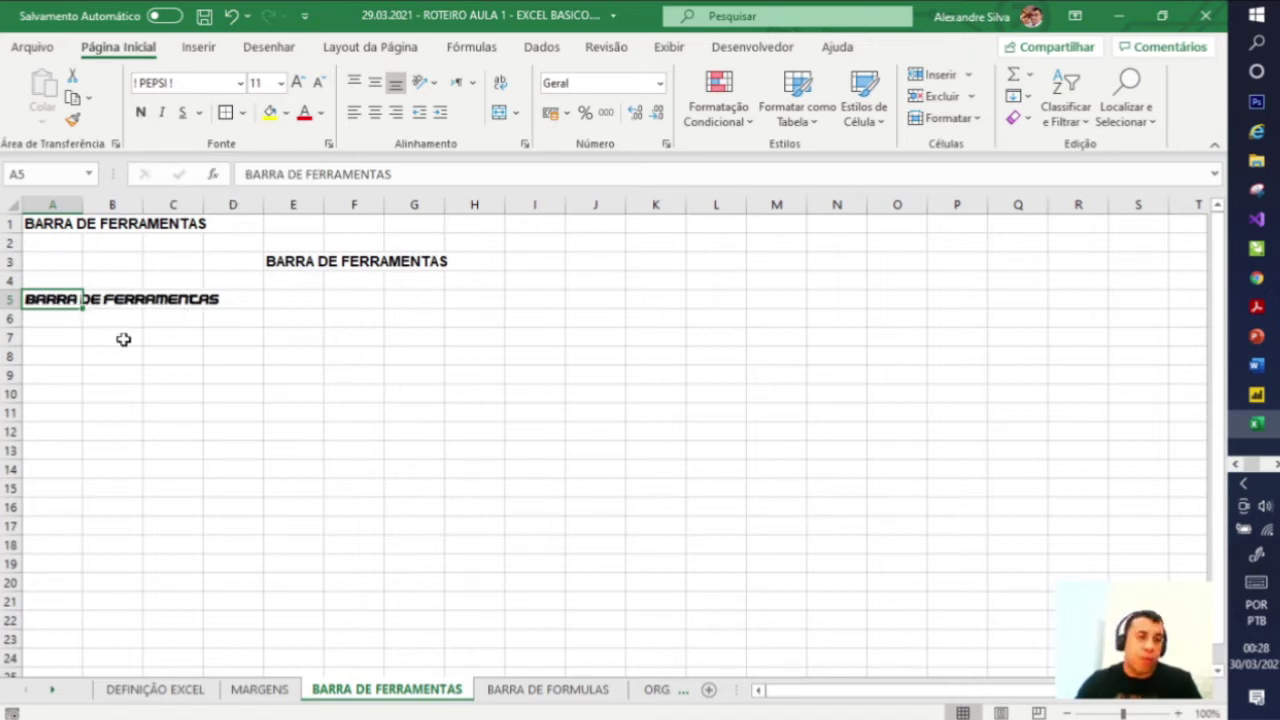
{"action": "left_click", "coordinate": [141, 114]}
{"action": "left_click", "coordinate": [141, 114]}
{"action": "left_click", "coordinate": [141, 114]}
Step: Apply italic and single underline formatting to the title in cell A5
{"action": "left_click", "coordinate": [164, 113]}
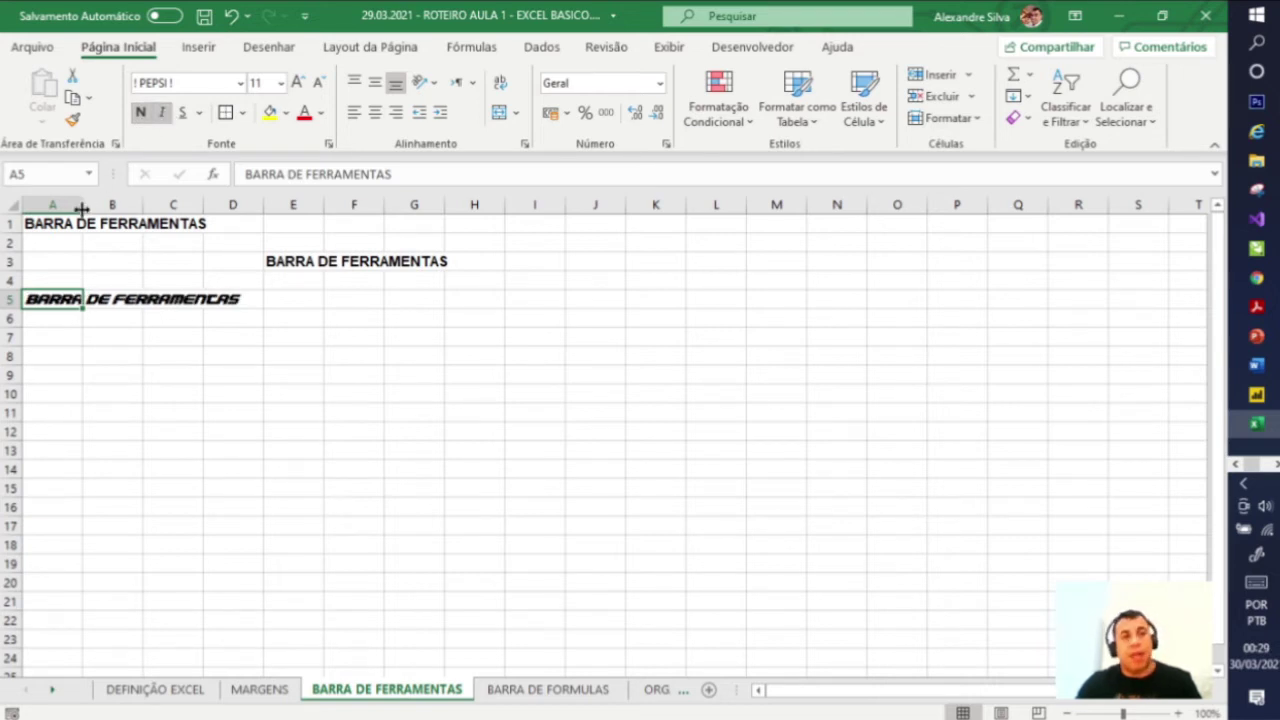
{"action": "left_click", "coordinate": [183, 113]}
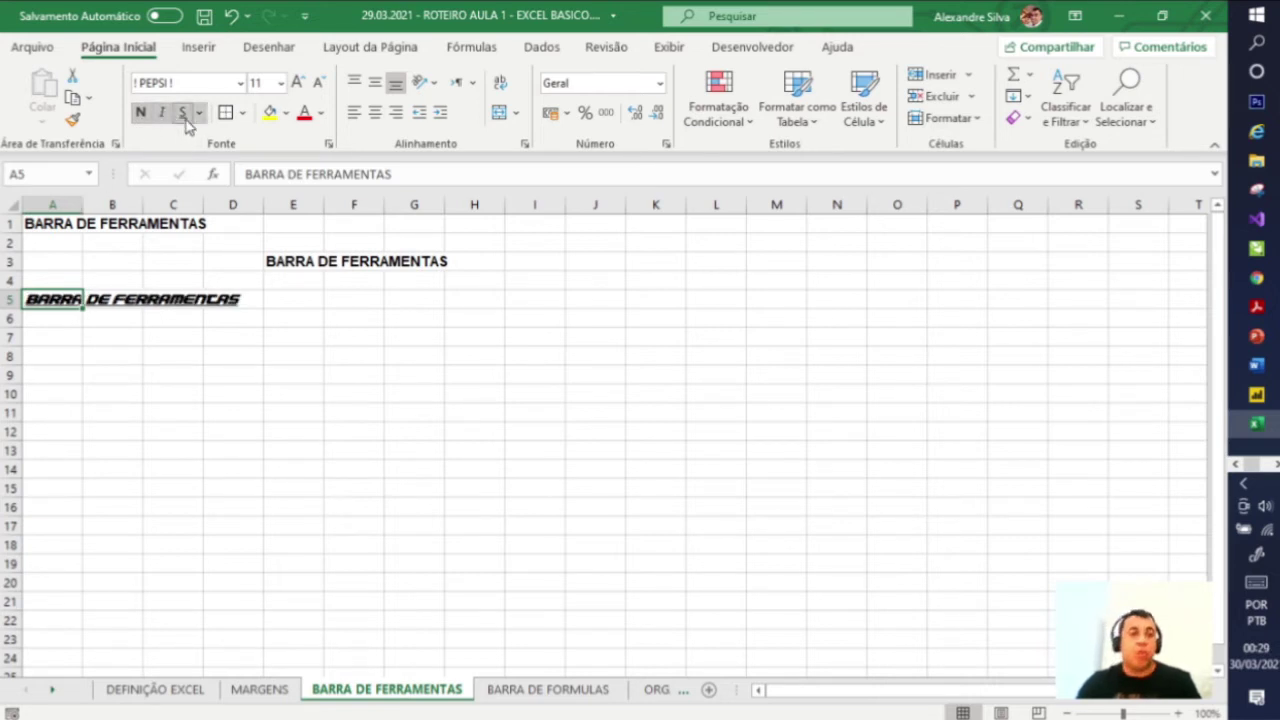
{"action": "left_click", "coordinate": [180, 372]}
{"action": "left_click", "coordinate": [164, 312]}
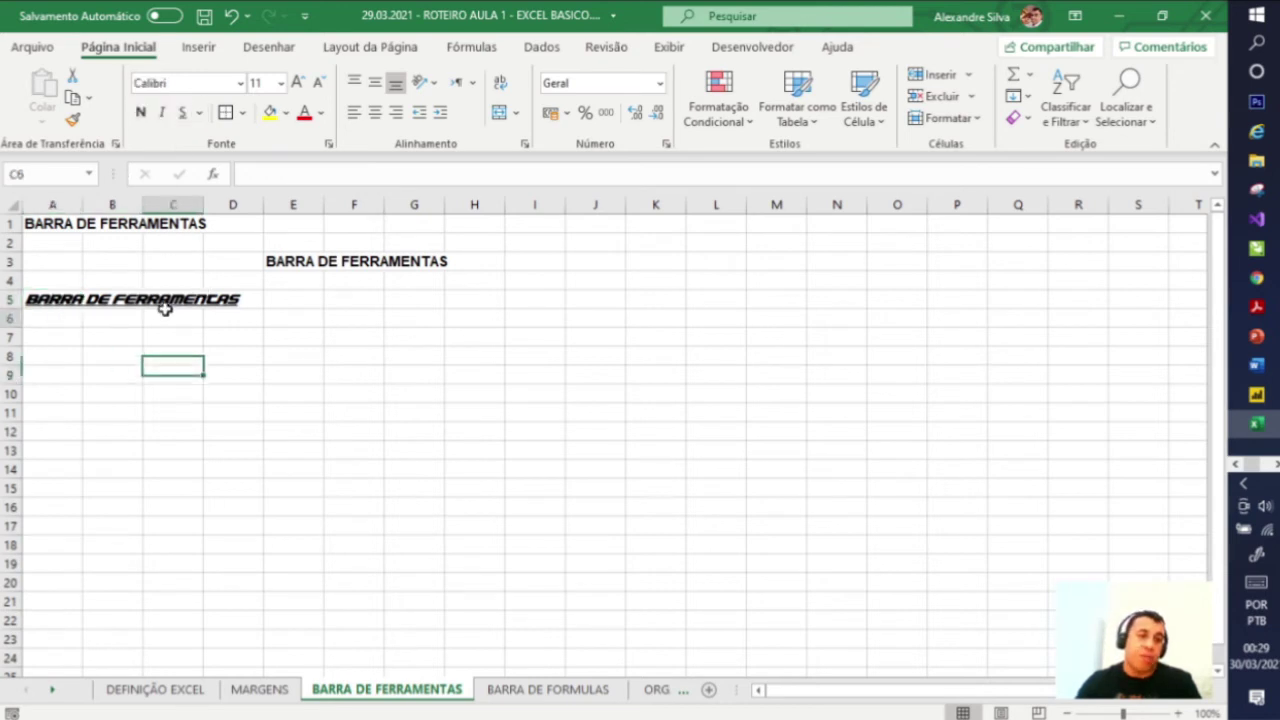
Step: Change the underline of the title in cell A5 to Sublinhado duplo
{"action": "left_click", "coordinate": [28, 295]}
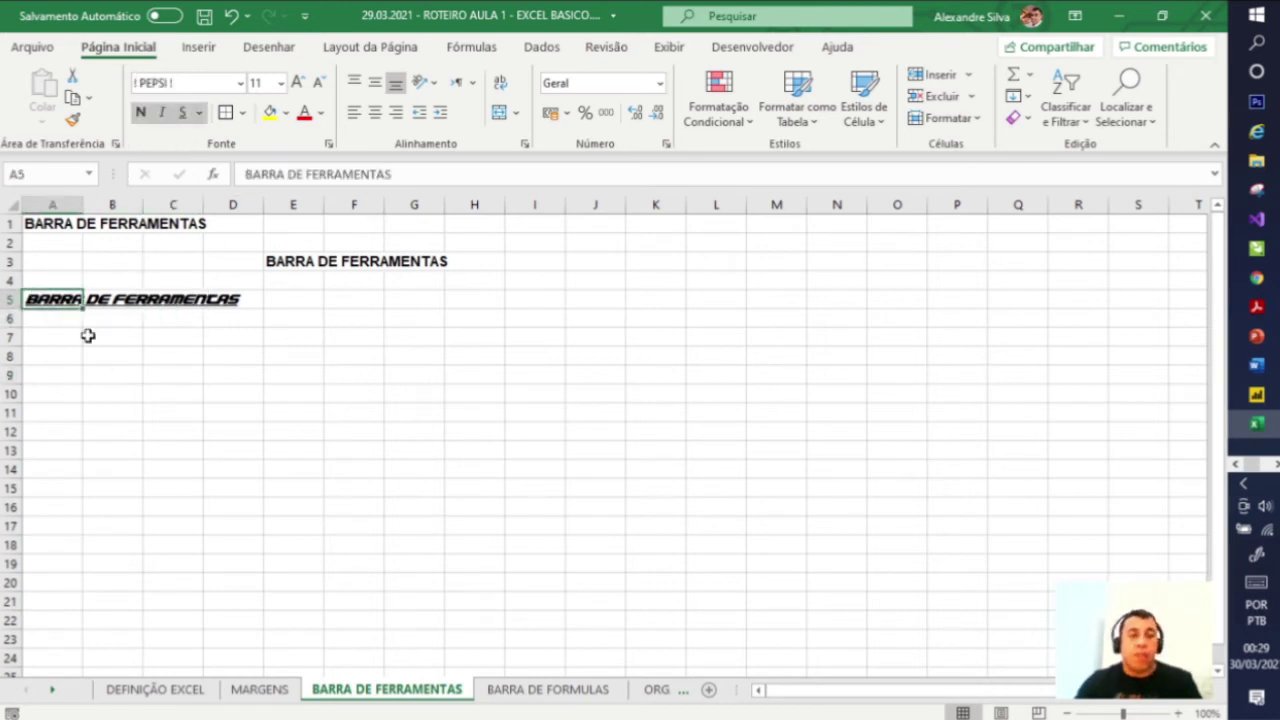
{"action": "left_click", "coordinate": [201, 113]}
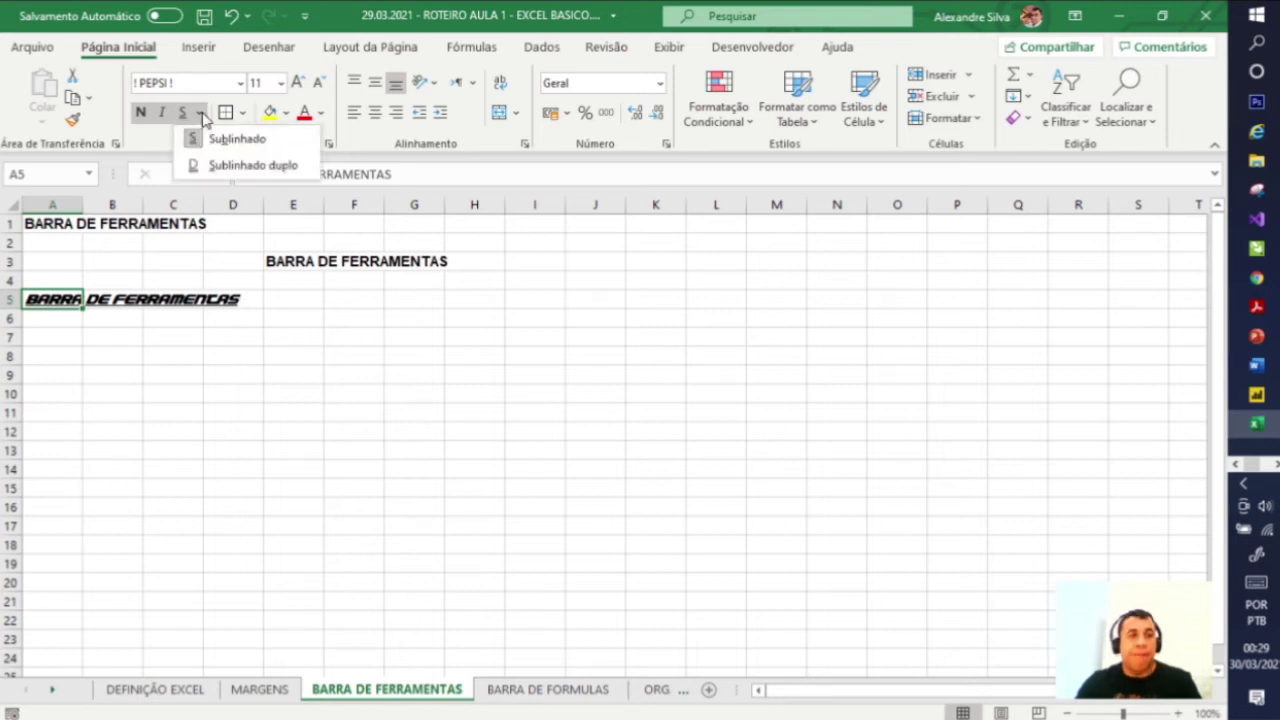
{"action": "left_click", "coordinate": [216, 166]}
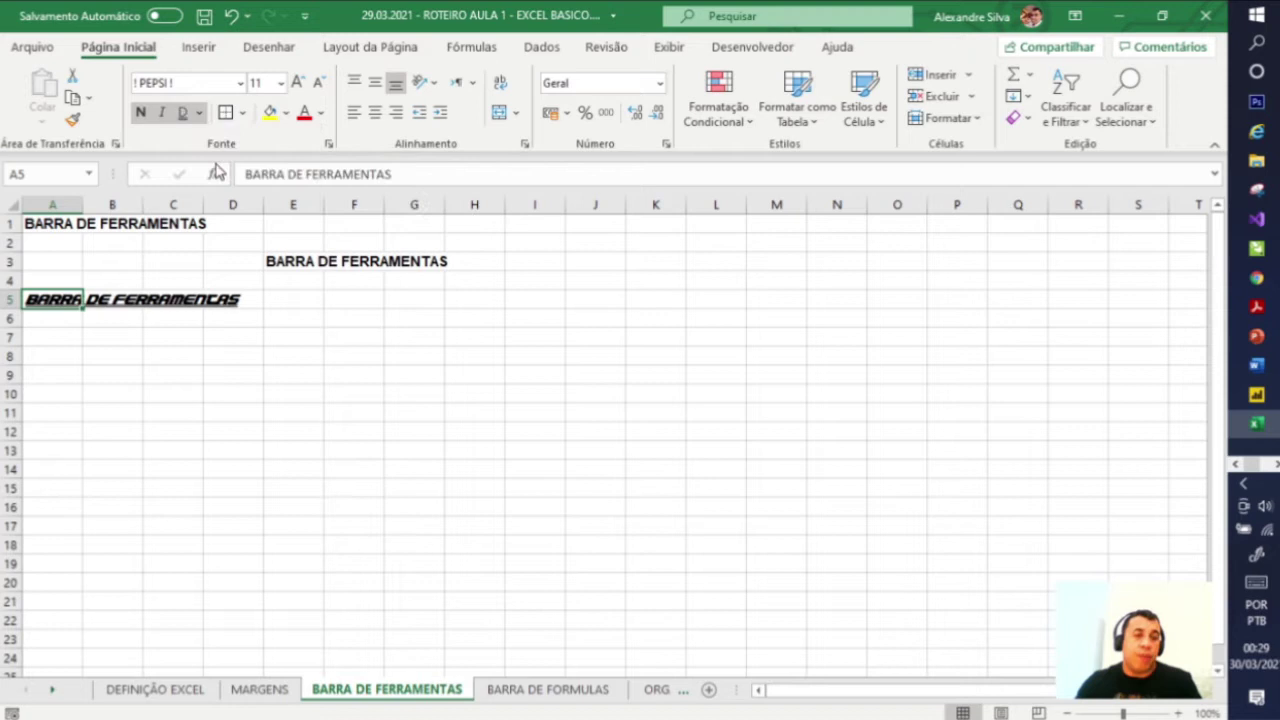
{"action": "left_click", "coordinate": [175, 389]}
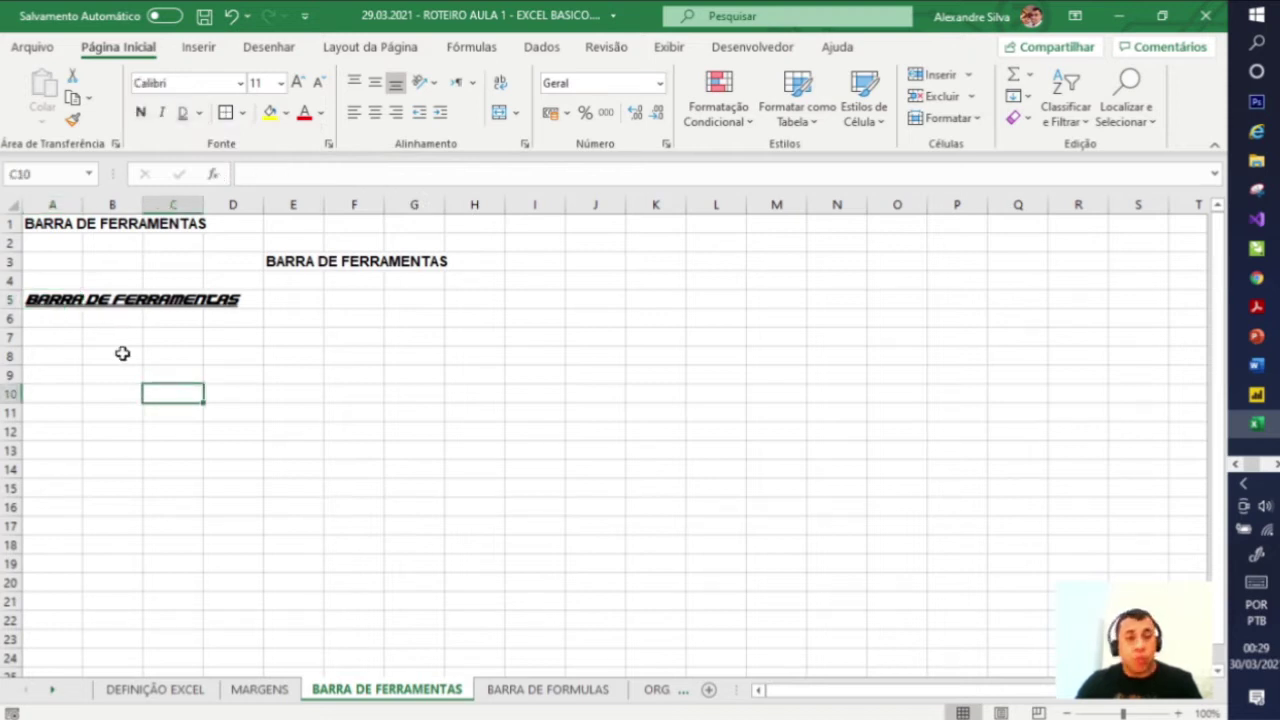
{"action": "left_click", "coordinate": [53, 301]}
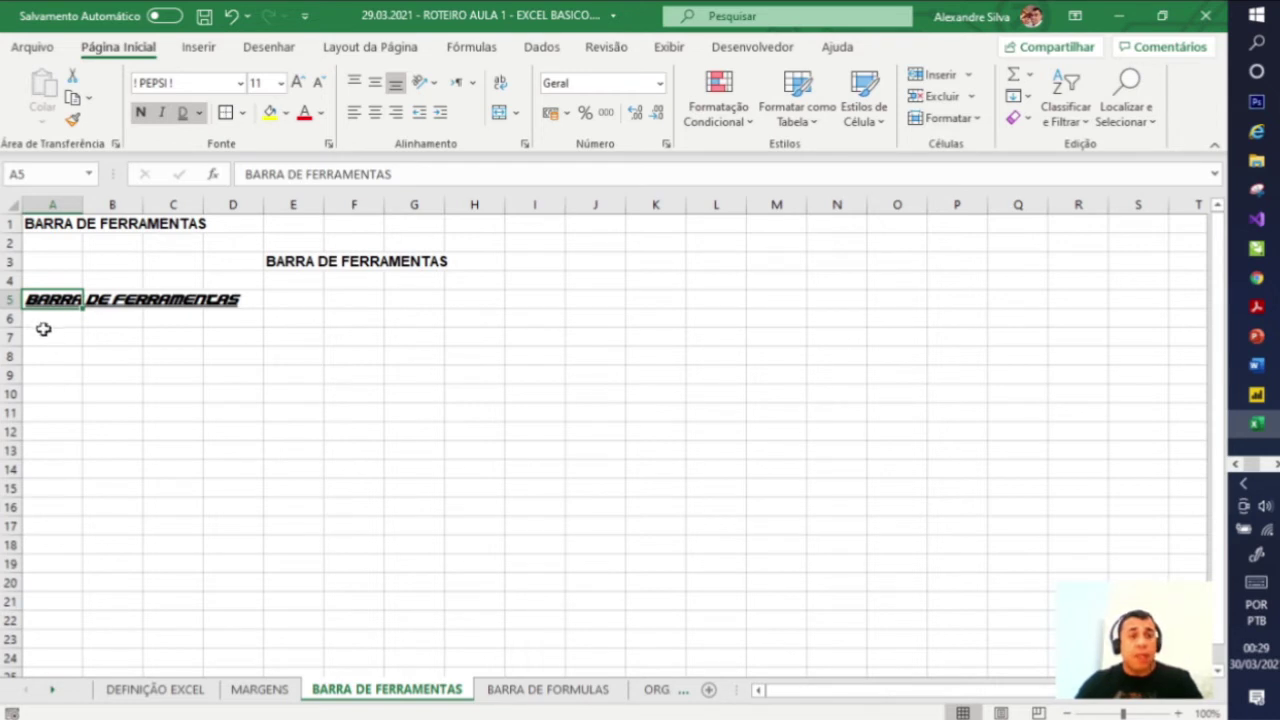
{"action": "left_click", "coordinate": [243, 113]}
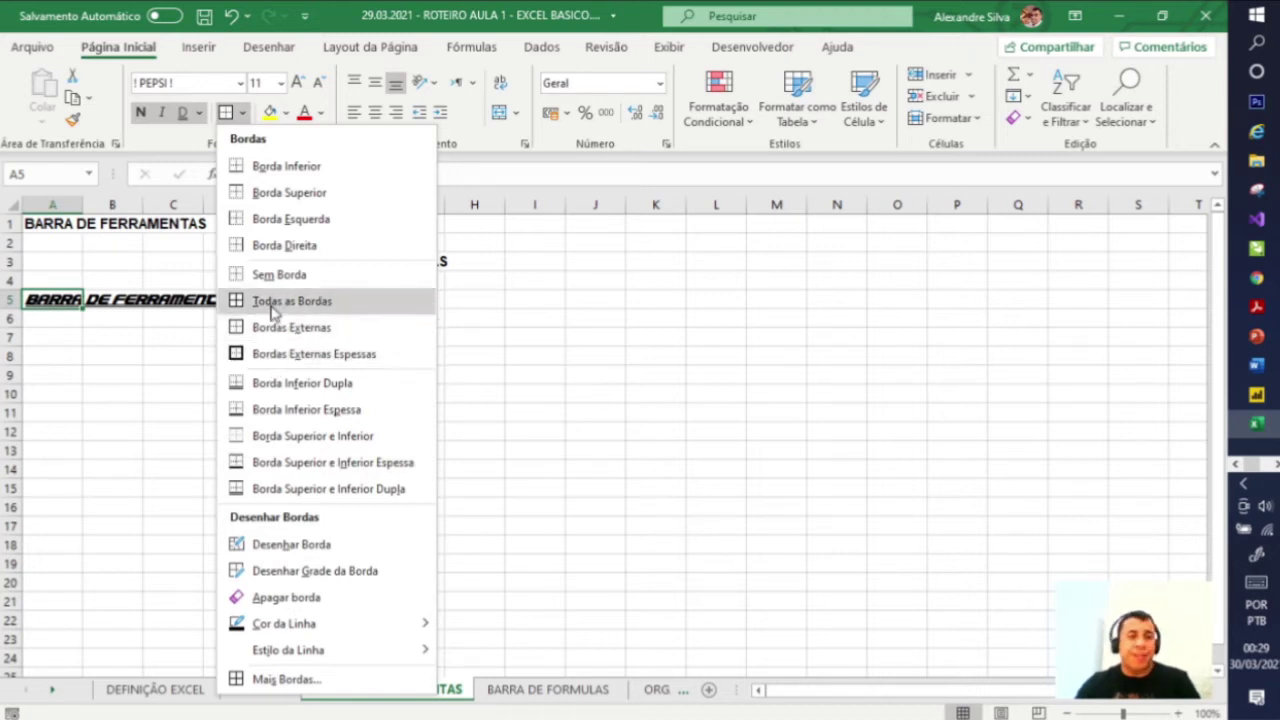
{"action": "left_click", "coordinate": [489, 323]}
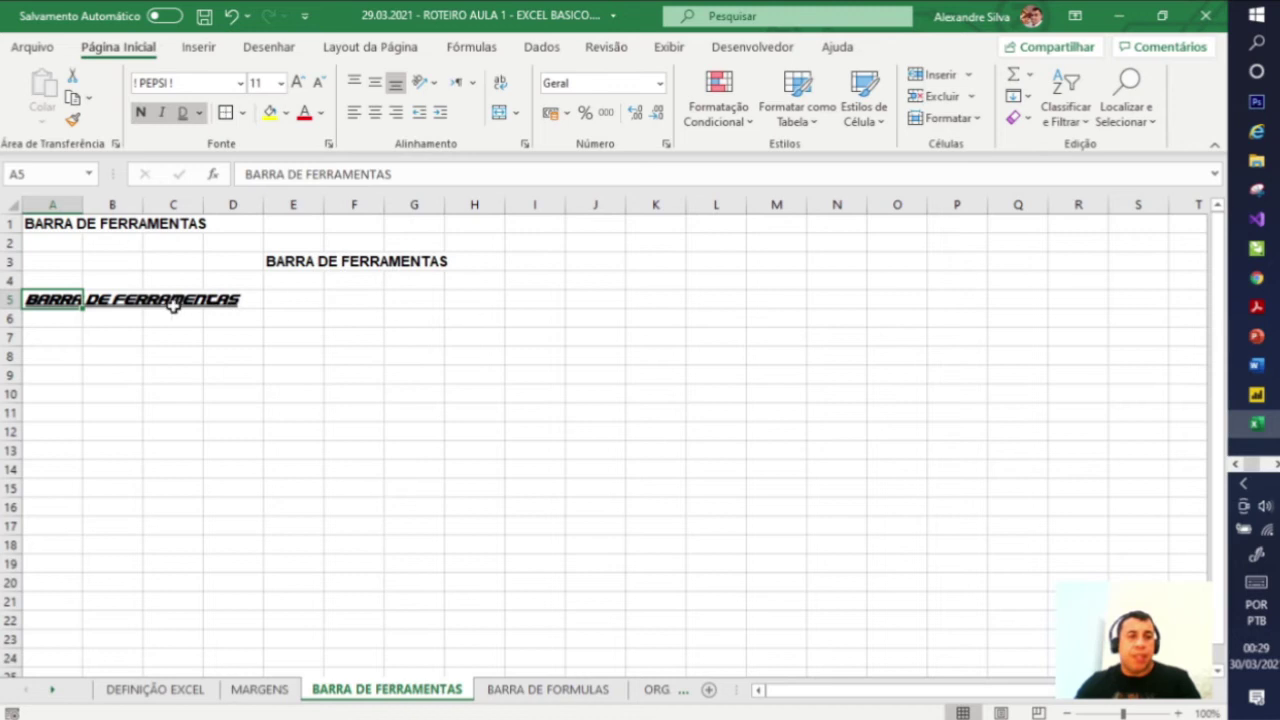
Step: Enter the headers NOME, IDADE and PROFISSIONAL in cells A7 to C7, and widen column C to fit its header
{"action": "left_click", "coordinate": [70, 339]}
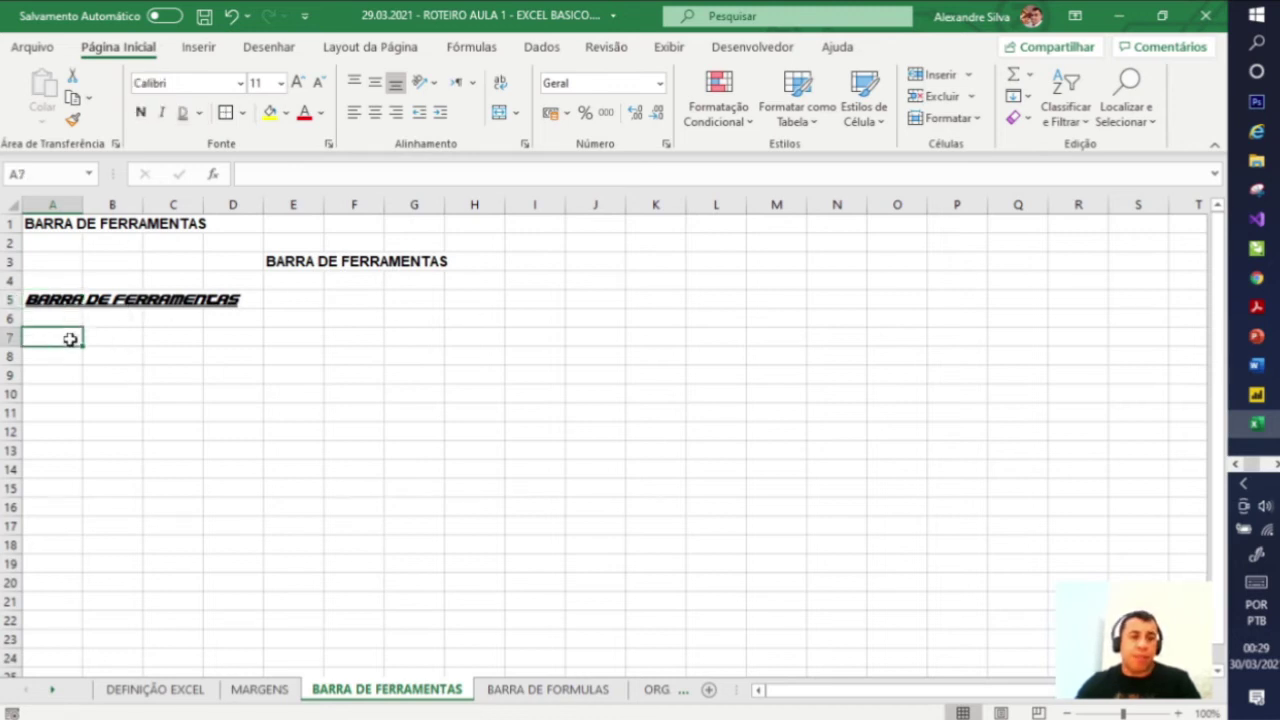
{"action": "type", "text": "NOME"}
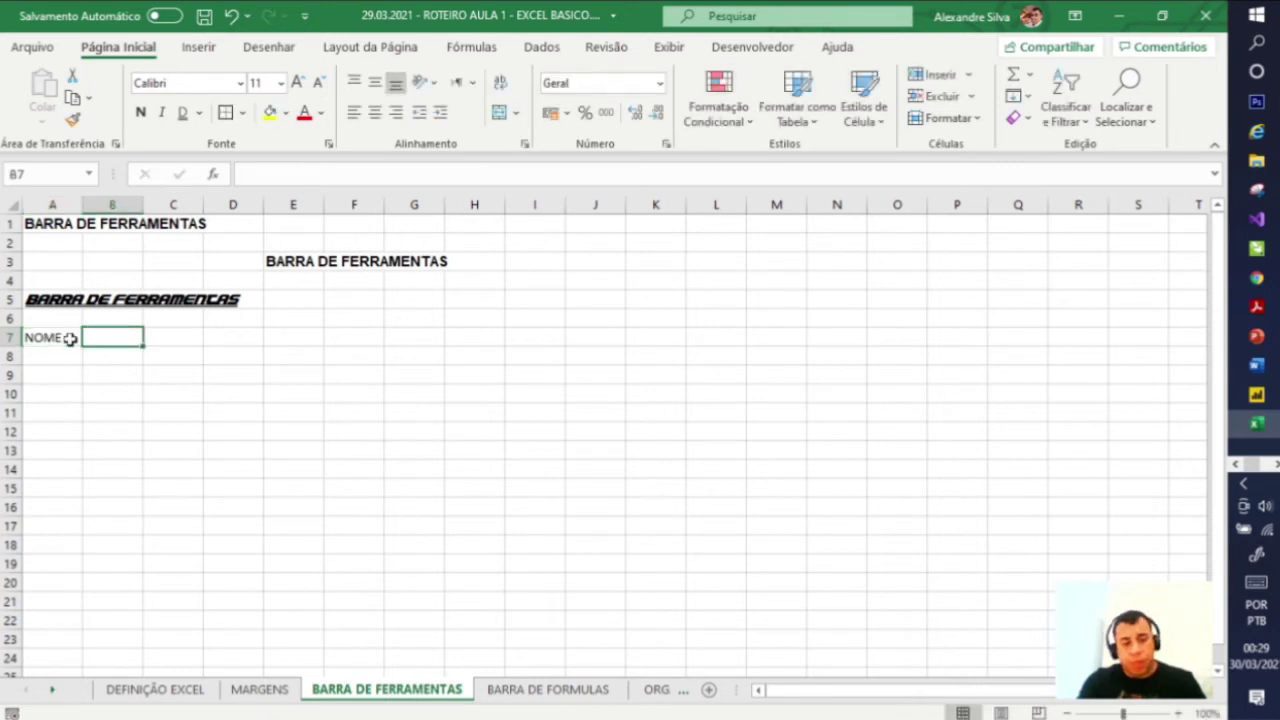
{"action": "type", "text": "IDADE"}
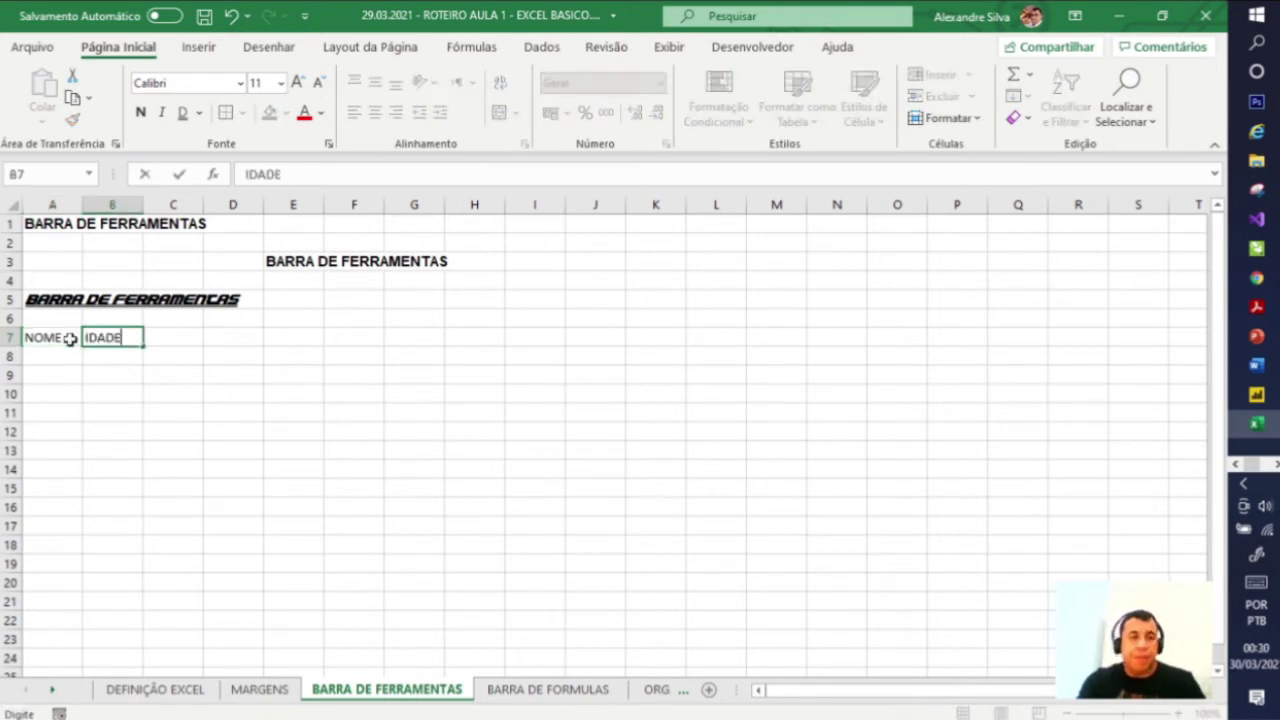
{"action": "key", "text": "Tab"}
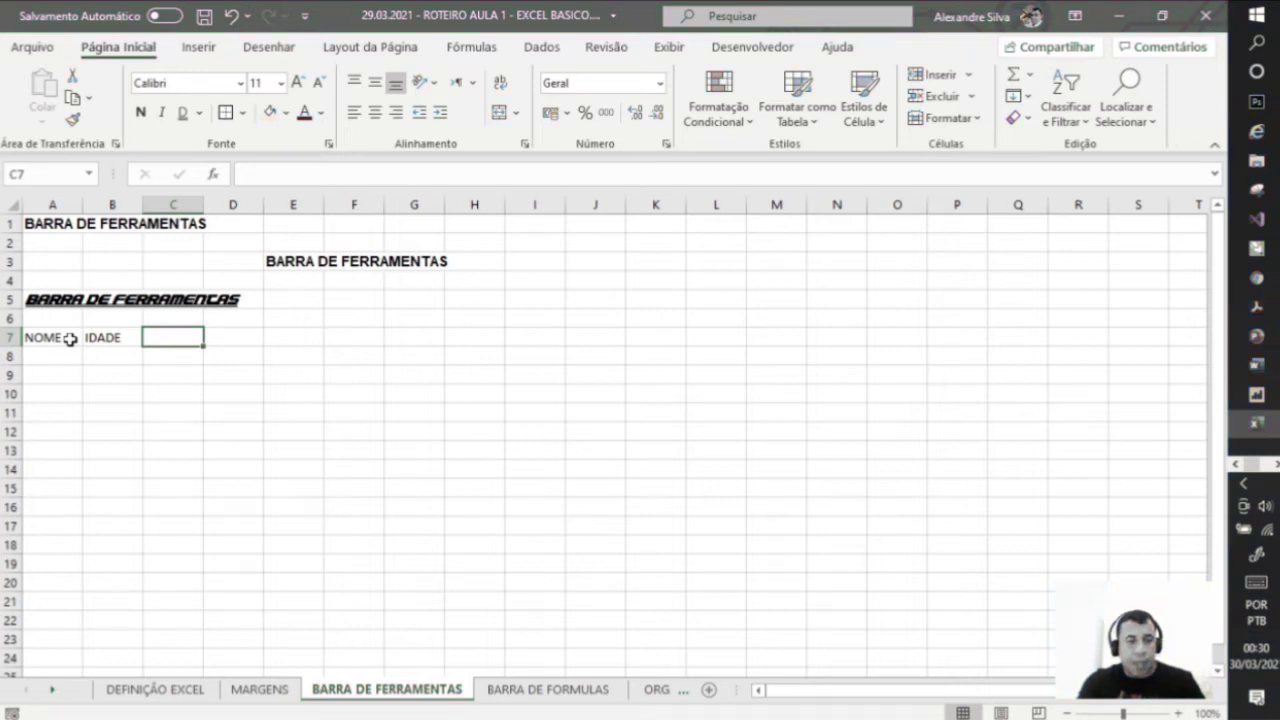
{"action": "type", "text": "PROFIS"}
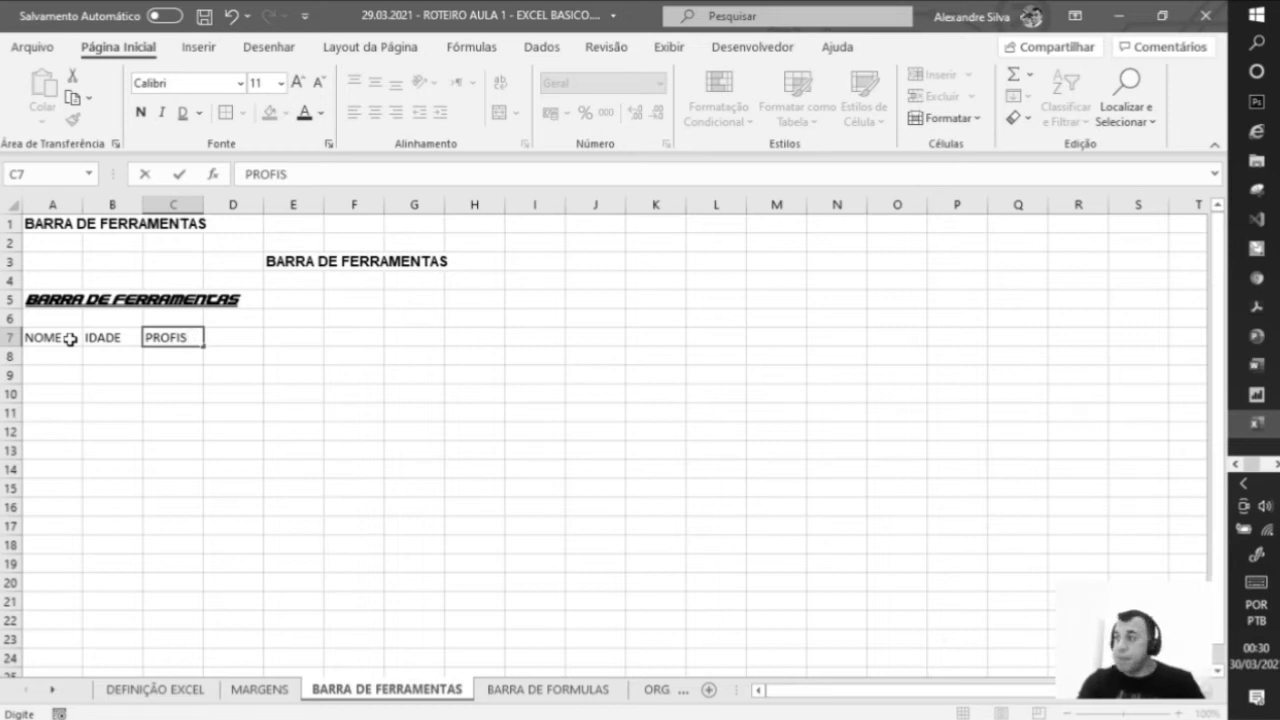
{"action": "type", "text": "SINONAL"}
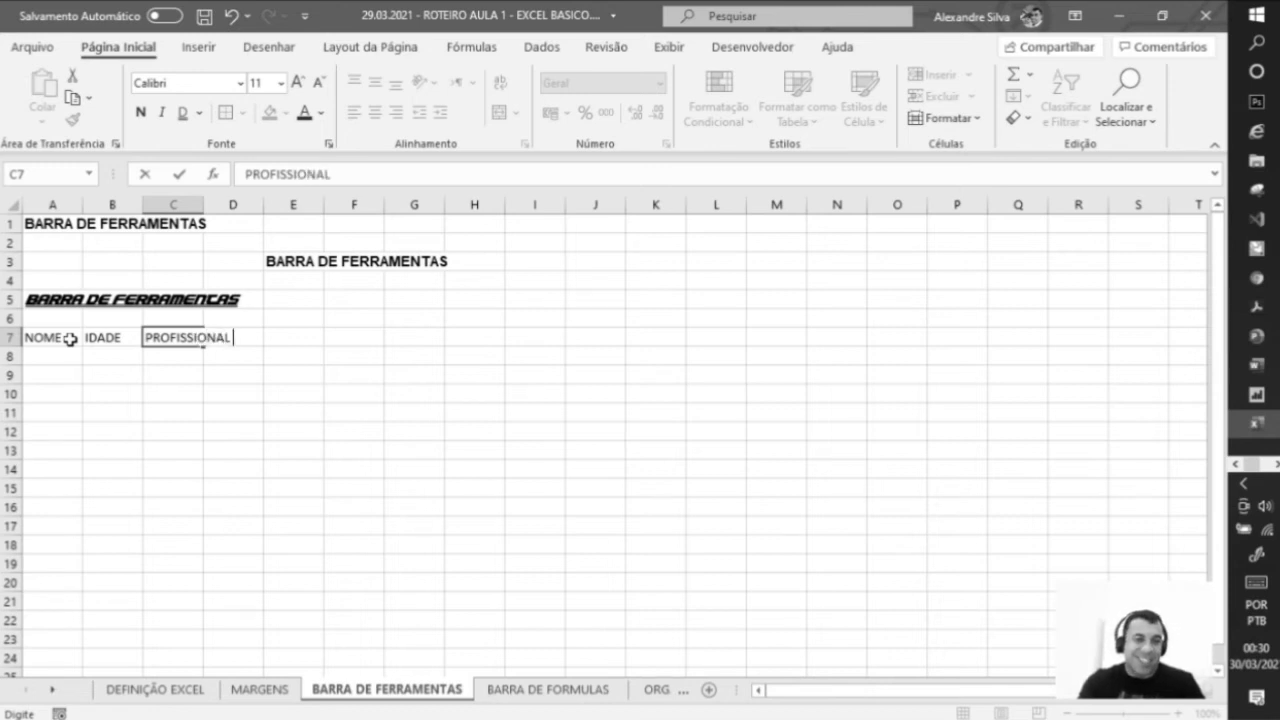
{"action": "key", "text": "Return"}
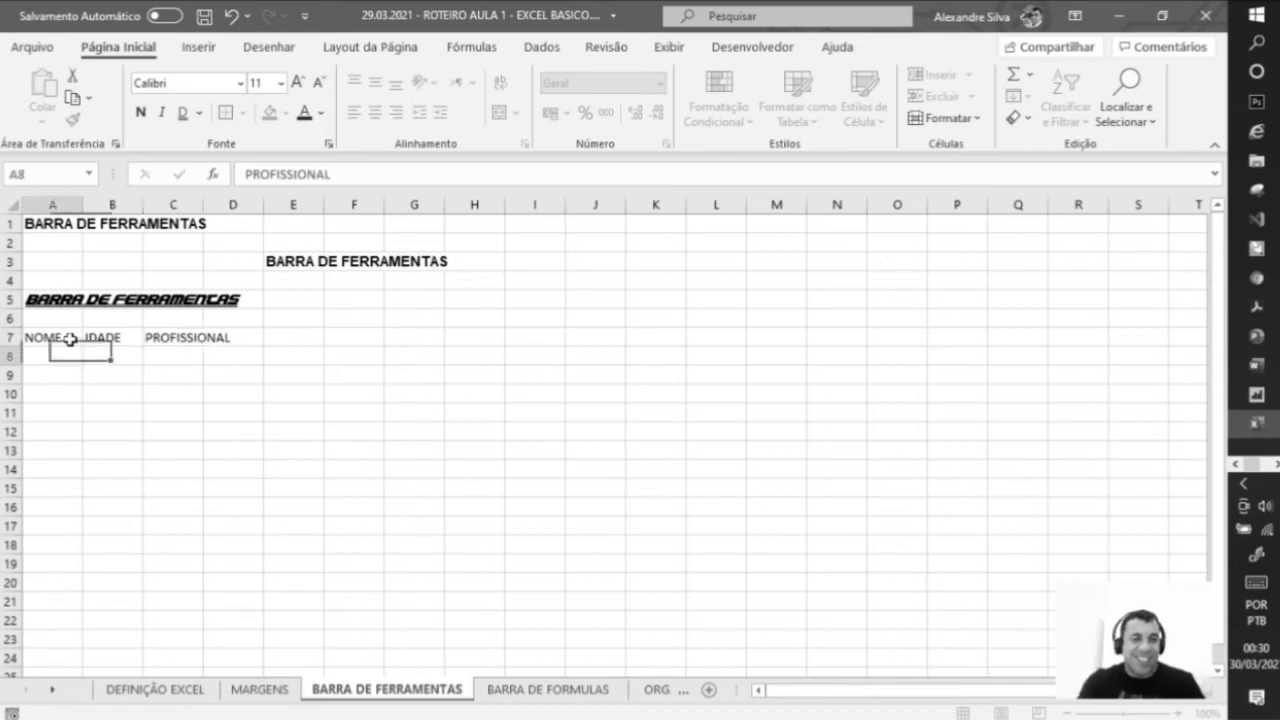
{"action": "left_click_drag", "start_coordinate": [203, 205], "coordinate": [253, 205]}
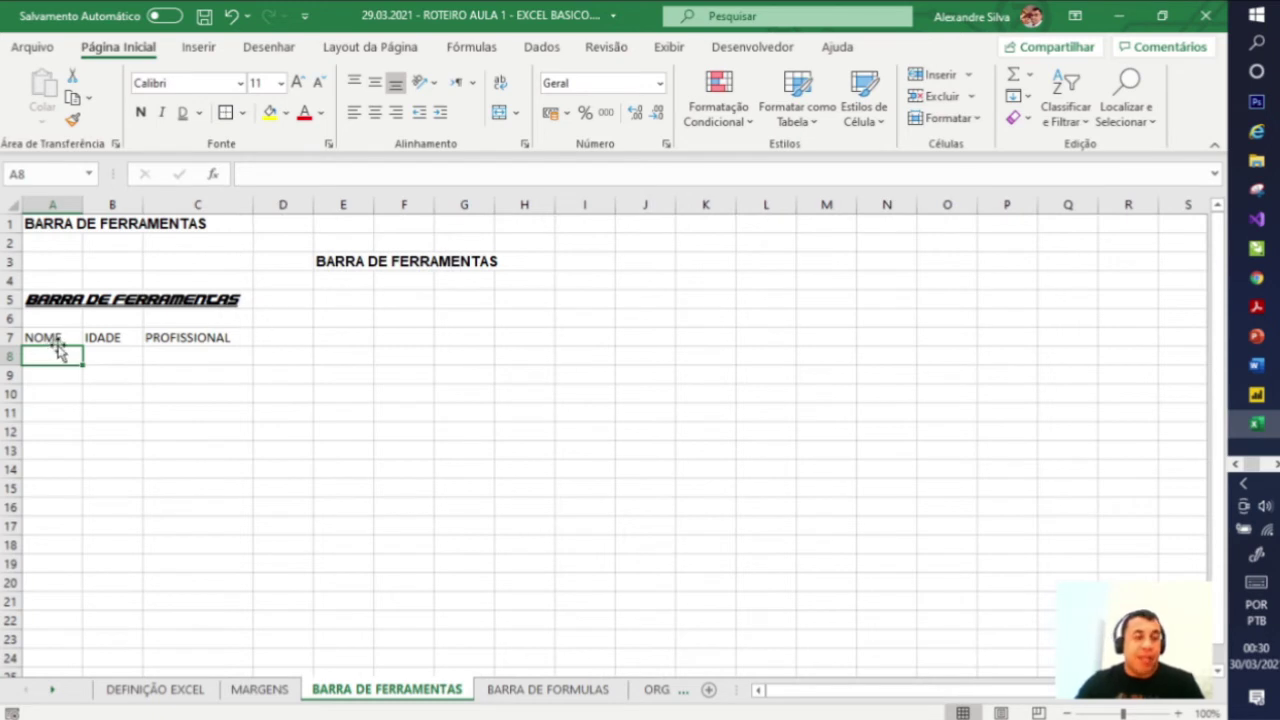
Step: Fill row 8 of the table with the person's first name, 39 as the age and ANALISTA as the profession
{"action": "type", "text": "ALAEXAN"}
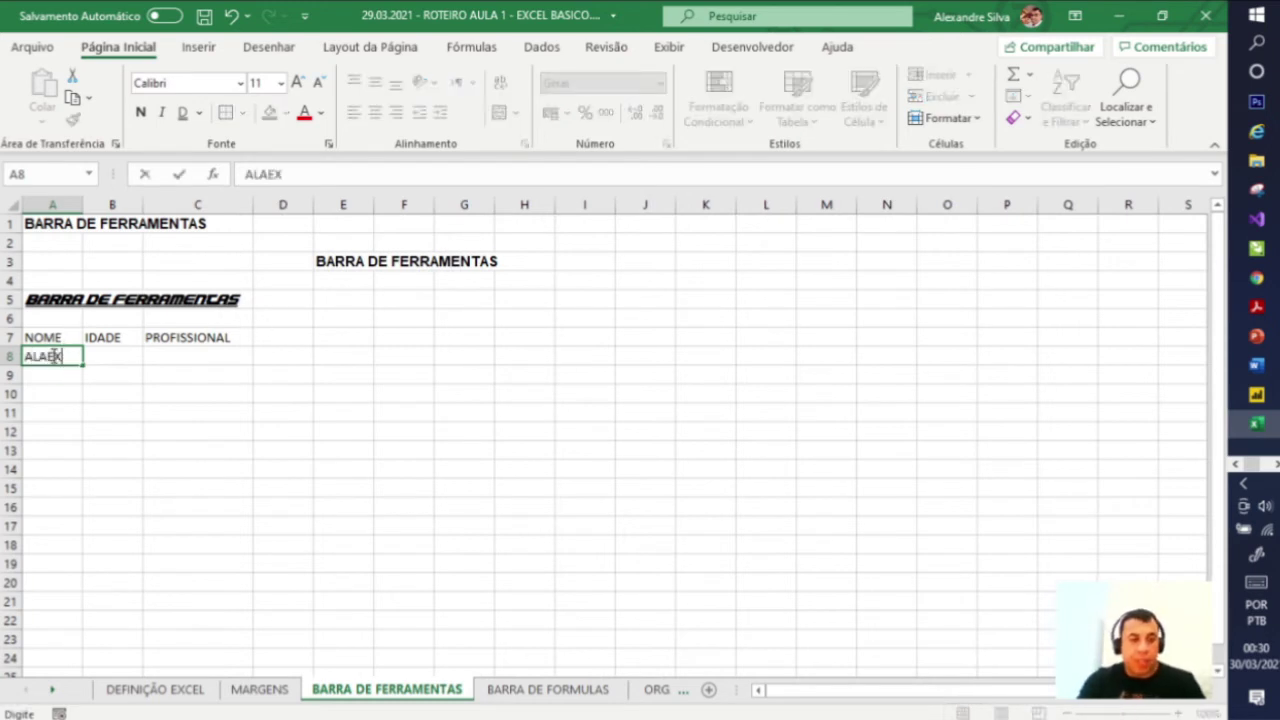
{"action": "key", "text": "BackSpace"}
{"action": "key", "text": "BackSpace"}
{"action": "key", "text": "BackSpace"}
{"action": "key", "text": "BackSpace"}
{"action": "key", "text": "BackSpace"}
{"action": "type", "text": "EXANDRE"}
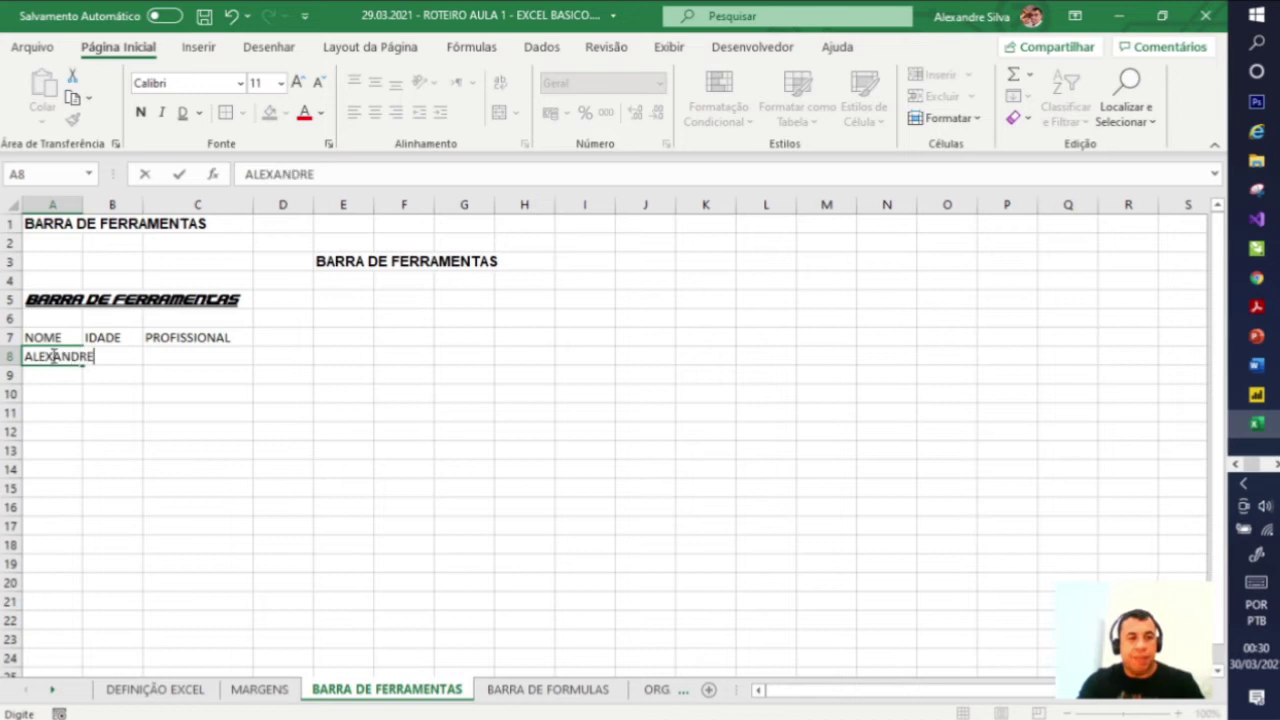
{"action": "key", "text": "Tab"}
{"action": "type", "text": "39"}
{"action": "key", "text": "Tab"}
{"action": "type", "text": "ANALISTA"}
{"action": "key", "text": "Return"}
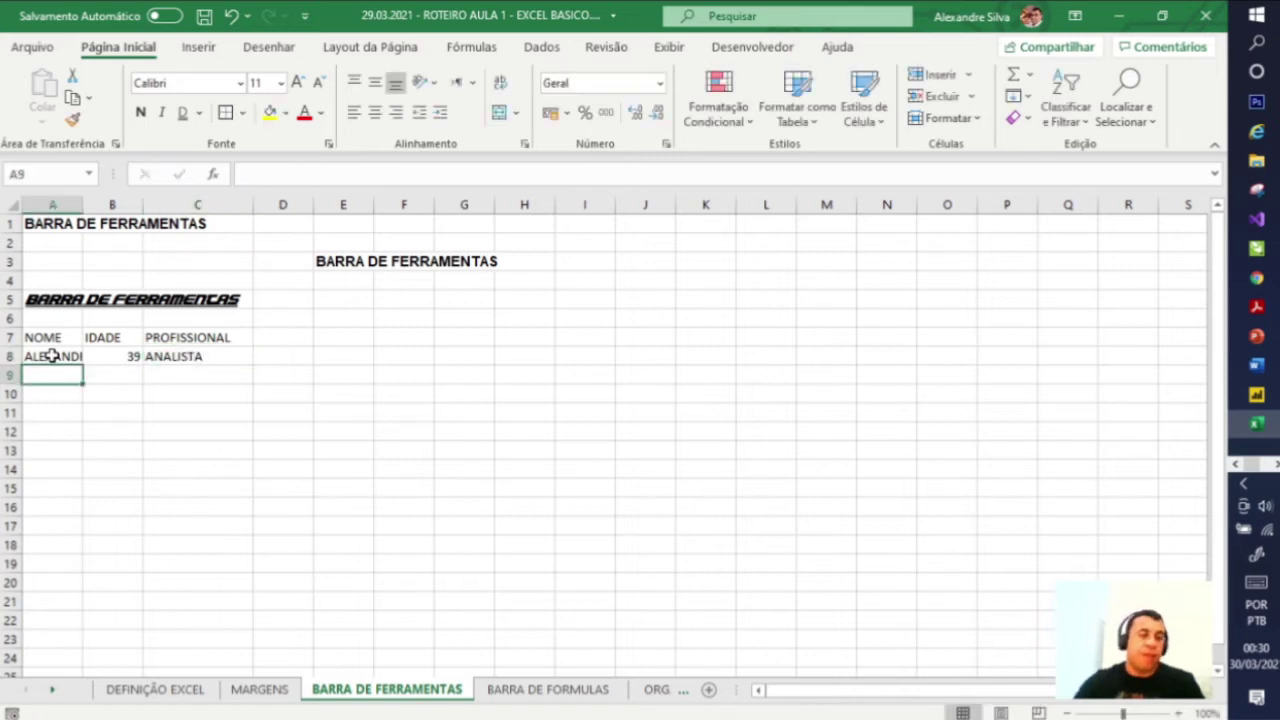
Step: Apply all borders (Todas as Bordas) to the table in cells A7 to C8
{"action": "left_click_drag", "start_coordinate": [74, 358], "coordinate": [165, 356]}
{"action": "left_click", "coordinate": [64, 337]}
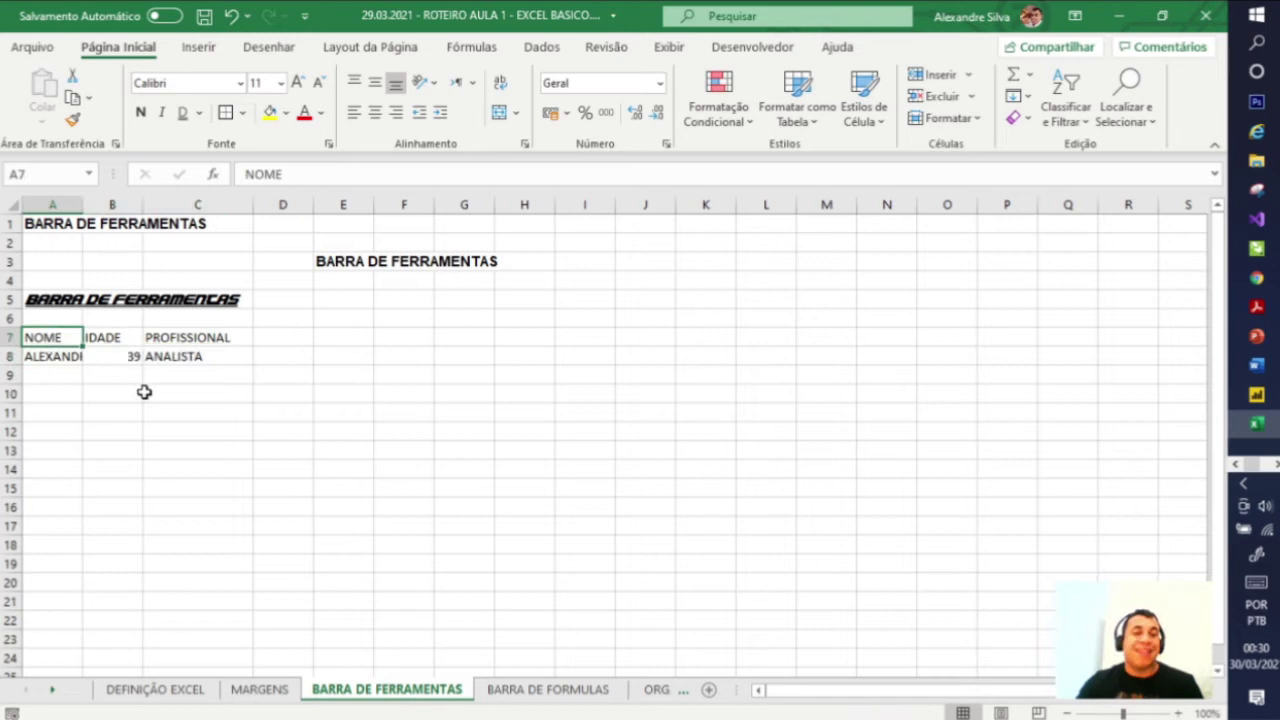
{"action": "left_click_drag", "start_coordinate": [74, 337], "coordinate": [163, 354]}
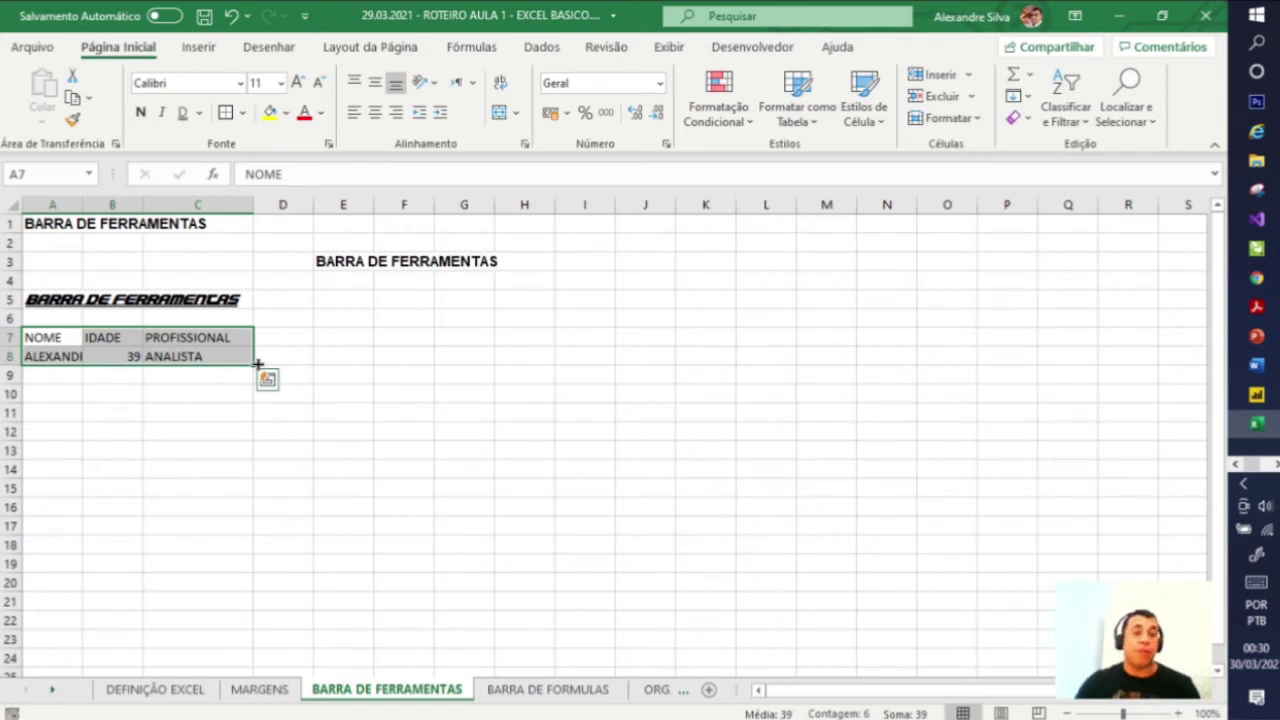
{"action": "left_click", "coordinate": [243, 113]}
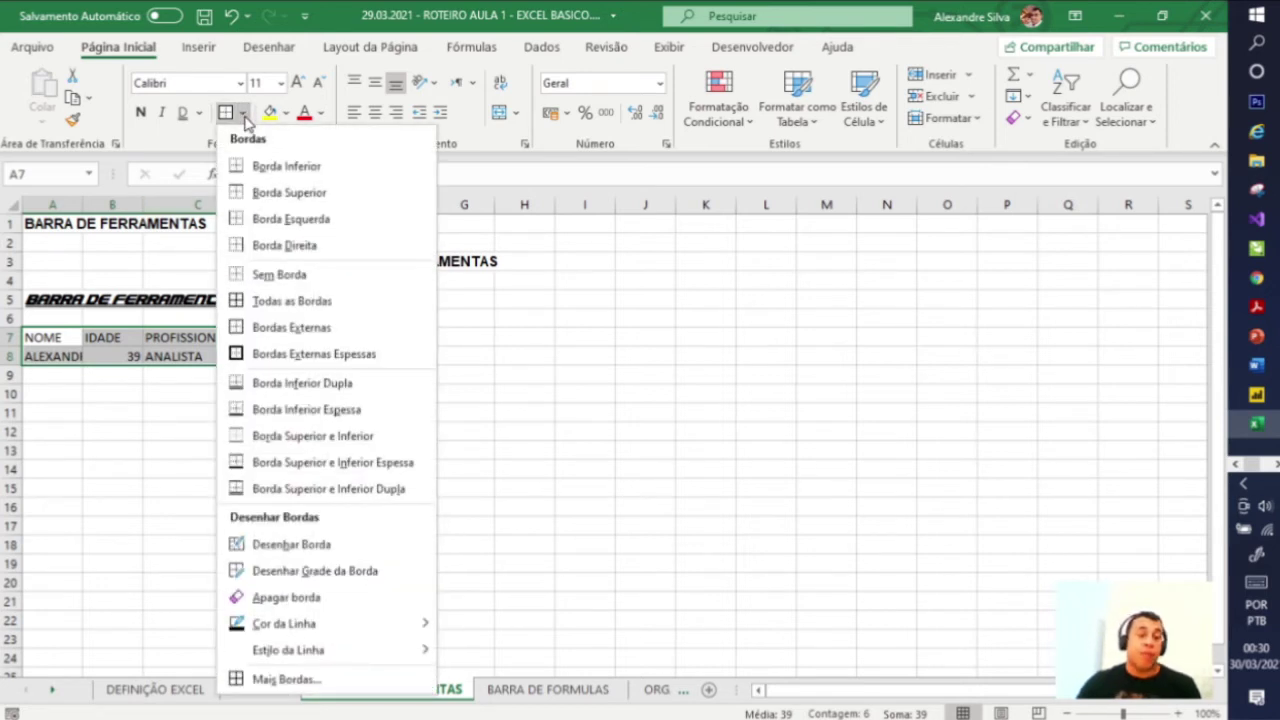
{"action": "left_click", "coordinate": [262, 302]}
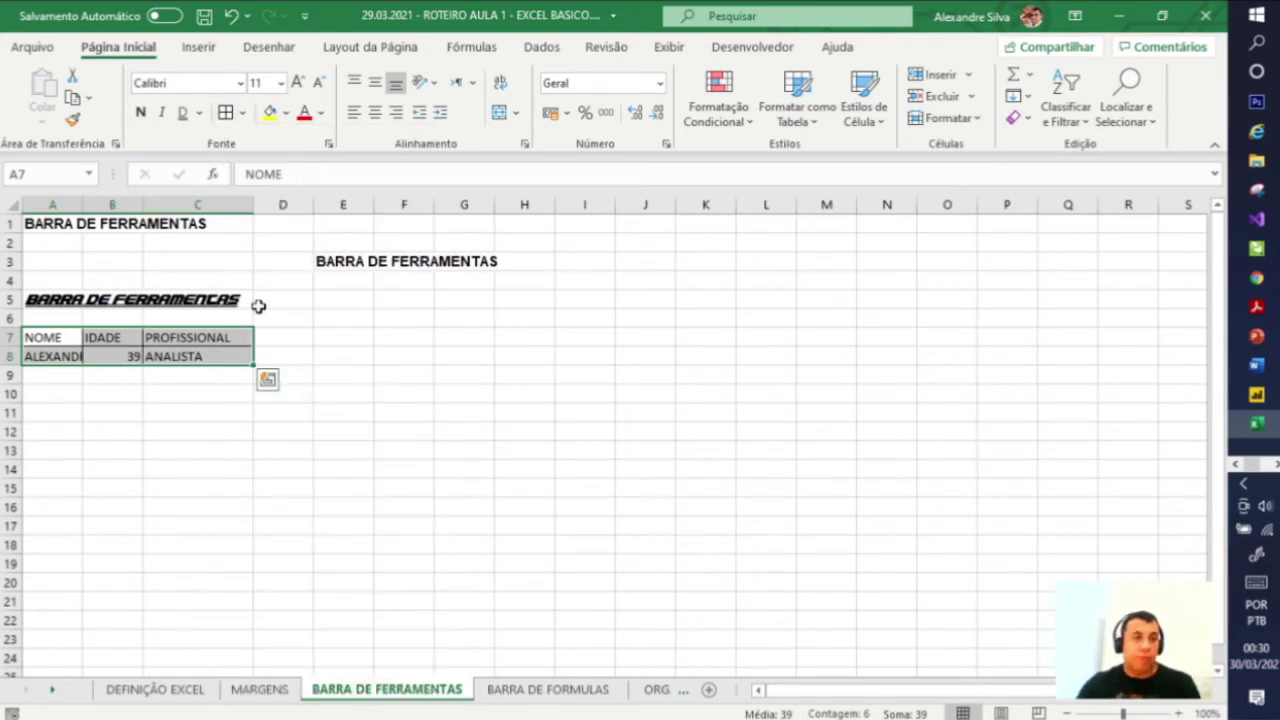
{"action": "left_click", "coordinate": [174, 403]}
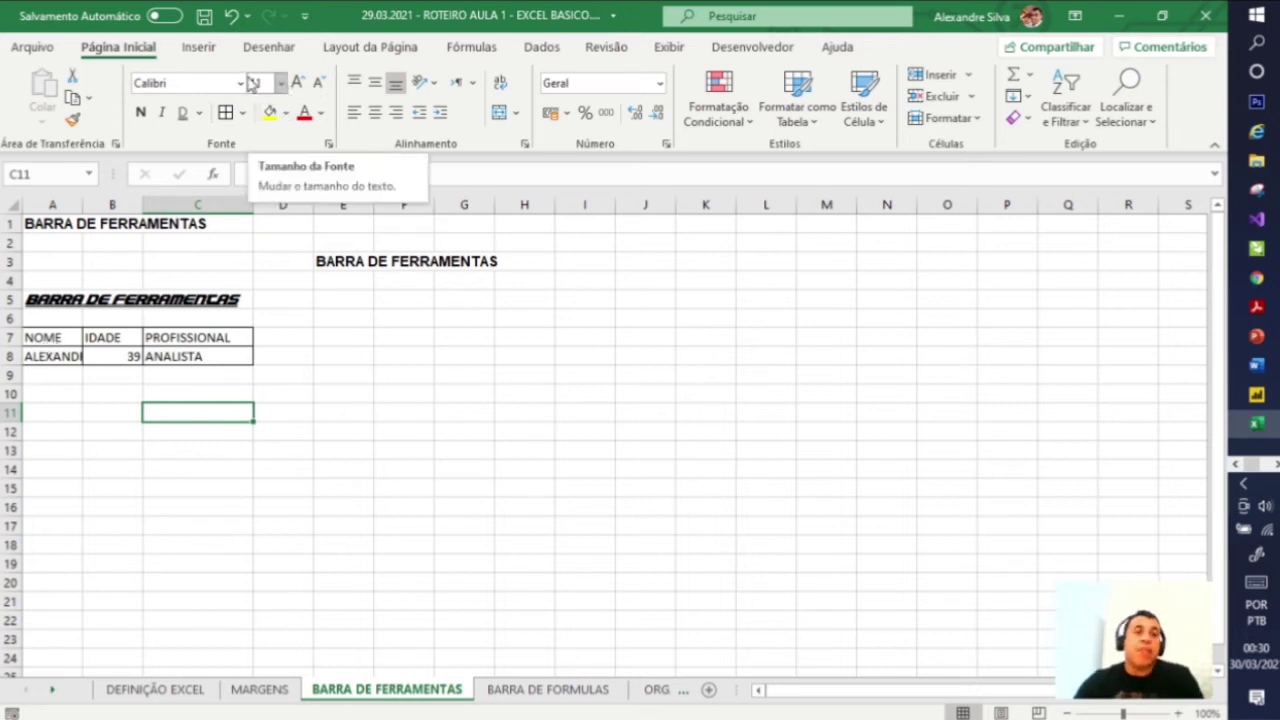
Step: Enlarge the text of the table in cells A7 to C8 stepwise to font size 22
{"action": "left_click", "coordinate": [281, 83]}
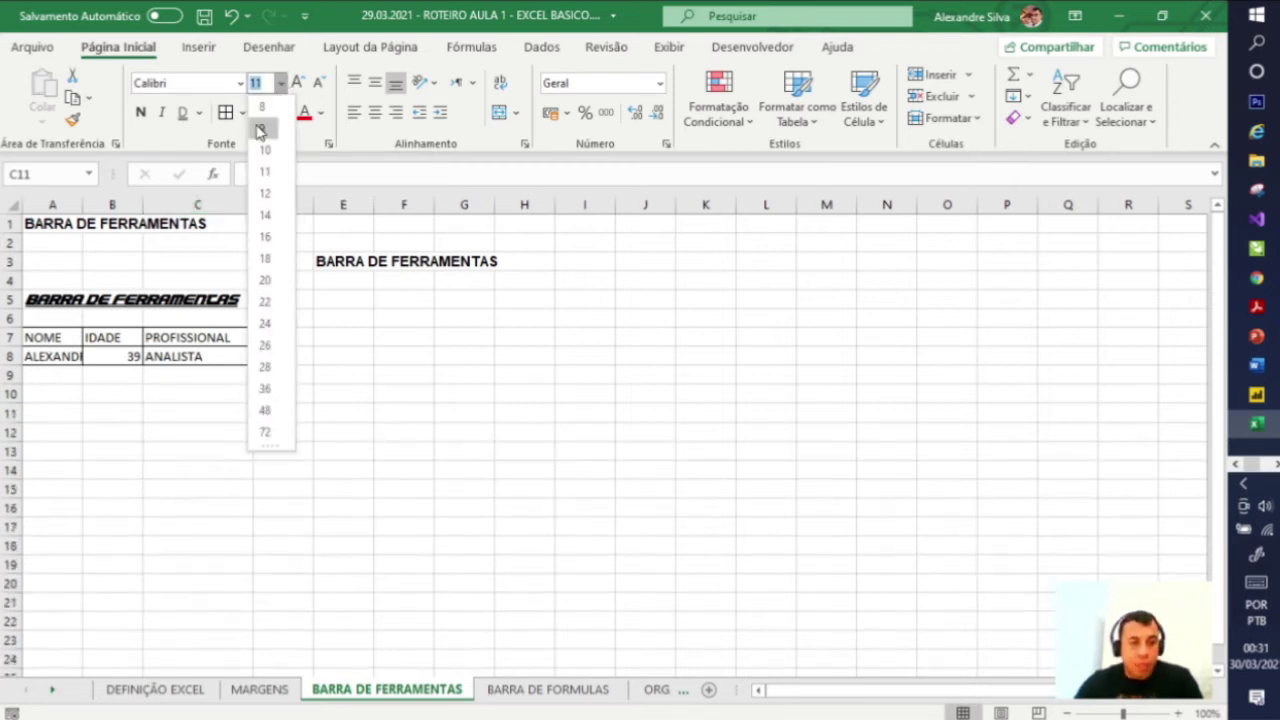
{"action": "left_click", "coordinate": [397, 324]}
{"action": "left_click_drag", "start_coordinate": [58, 336], "coordinate": [240, 360]}
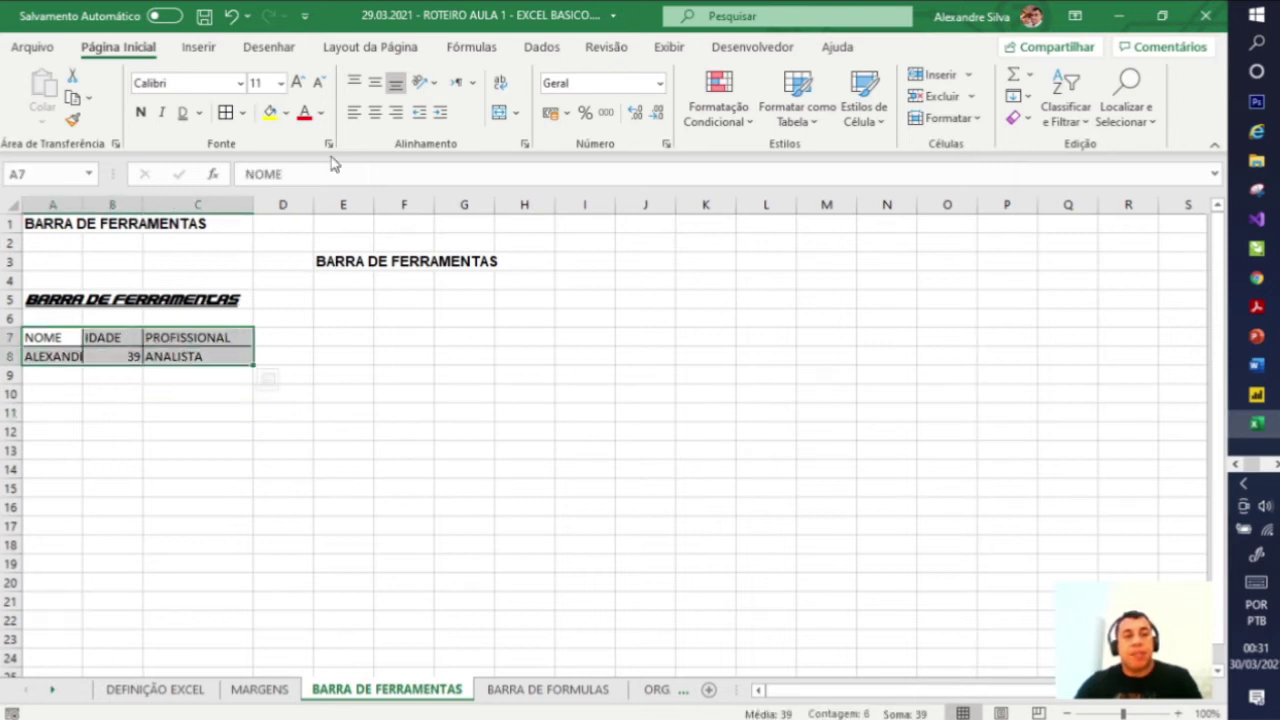
{"action": "left_click", "coordinate": [298, 83]}
{"action": "left_click", "coordinate": [298, 83]}
{"action": "left_click", "coordinate": [298, 83]}
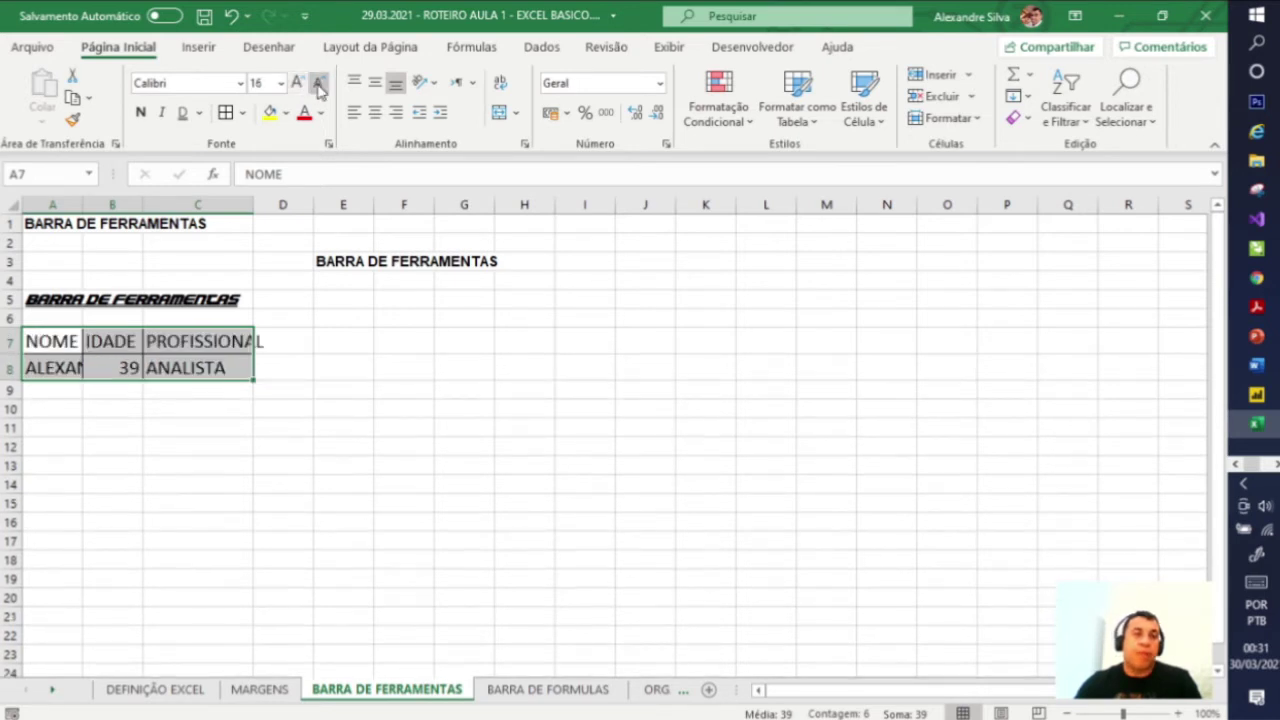
{"action": "left_click", "coordinate": [298, 83]}
{"action": "left_click", "coordinate": [297, 84]}
{"action": "left_click", "coordinate": [296, 87]}
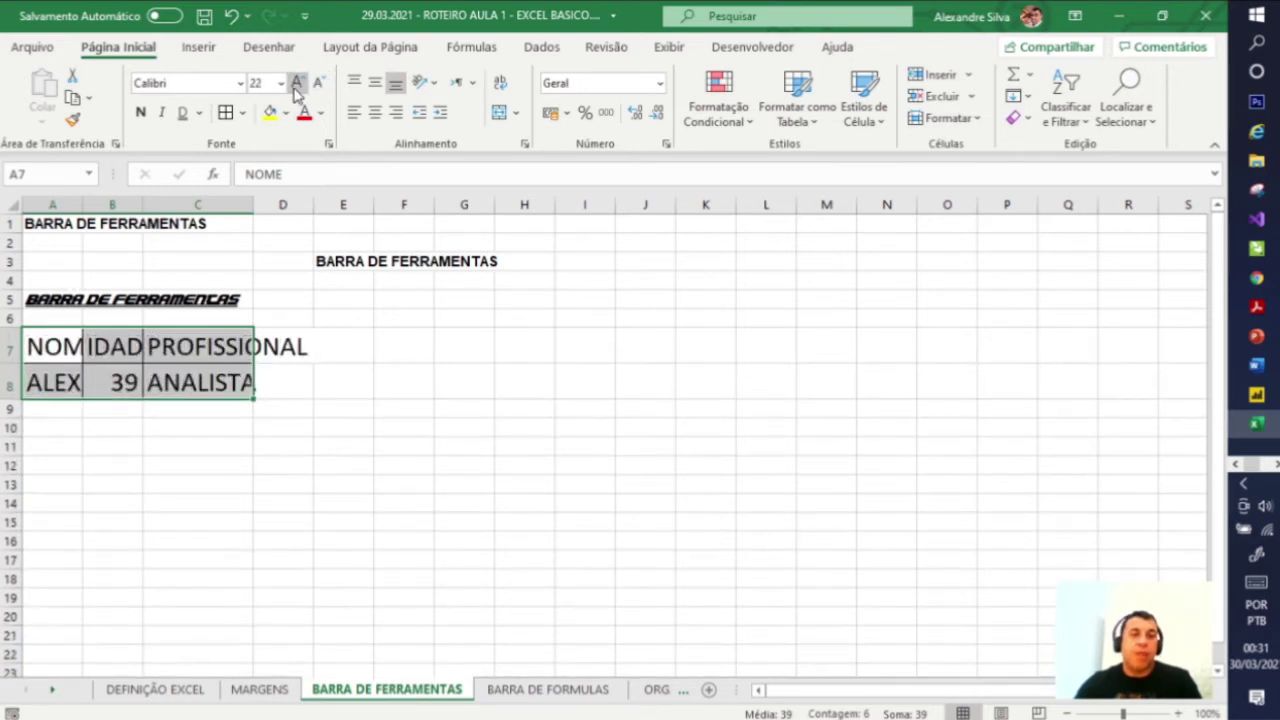
Step: Bring the text of the table in cells A7 to C8 down to font size 12
{"action": "left_click", "coordinate": [315, 88]}
{"action": "left_click", "coordinate": [315, 88]}
{"action": "left_click", "coordinate": [315, 88]}
{"action": "left_click", "coordinate": [315, 88]}
{"action": "left_click", "coordinate": [315, 88]}
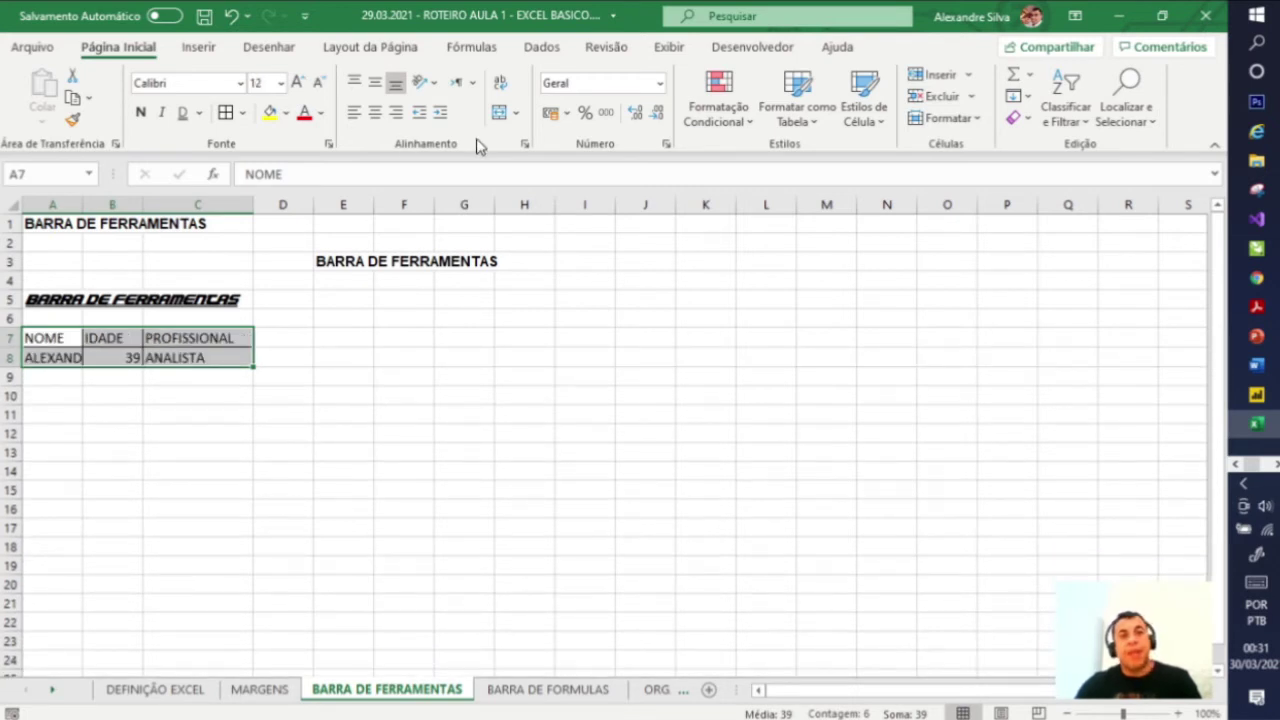
Step: Try centre, left and right horizontal alignment in turn on the table in cells A7 to C8
{"action": "left_click", "coordinate": [380, 117]}
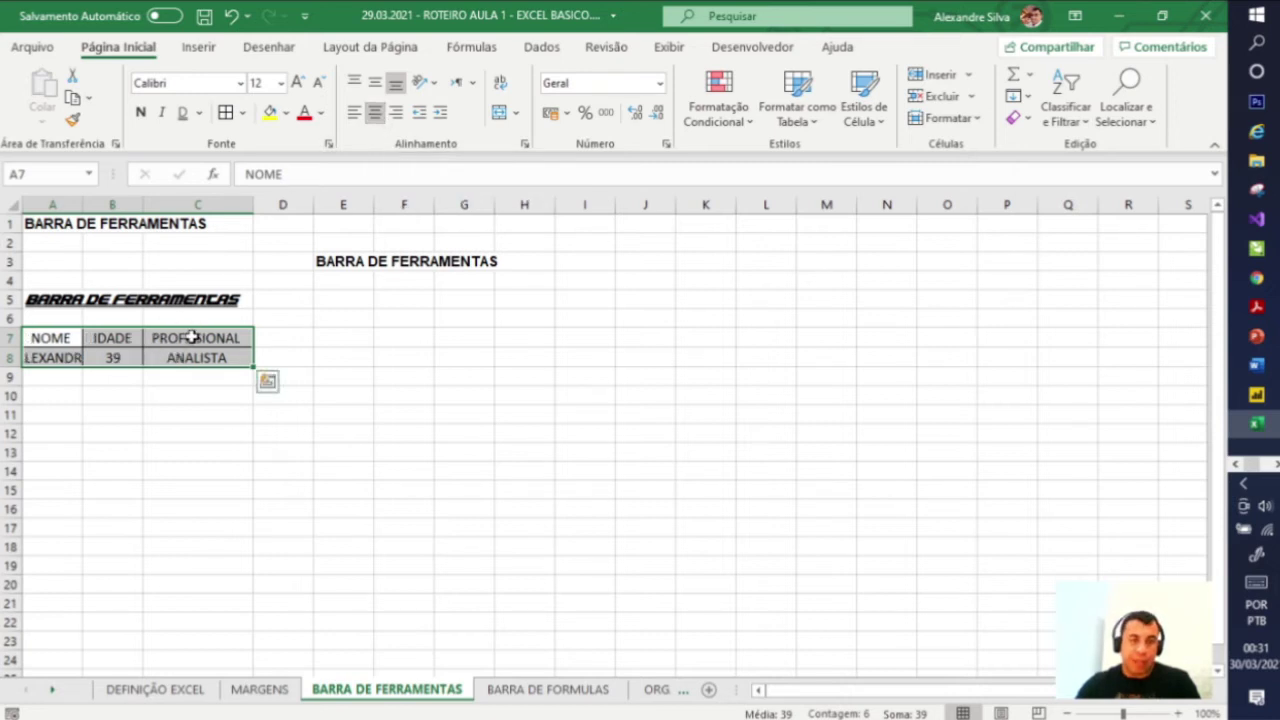
{"action": "left_click", "coordinate": [353, 114]}
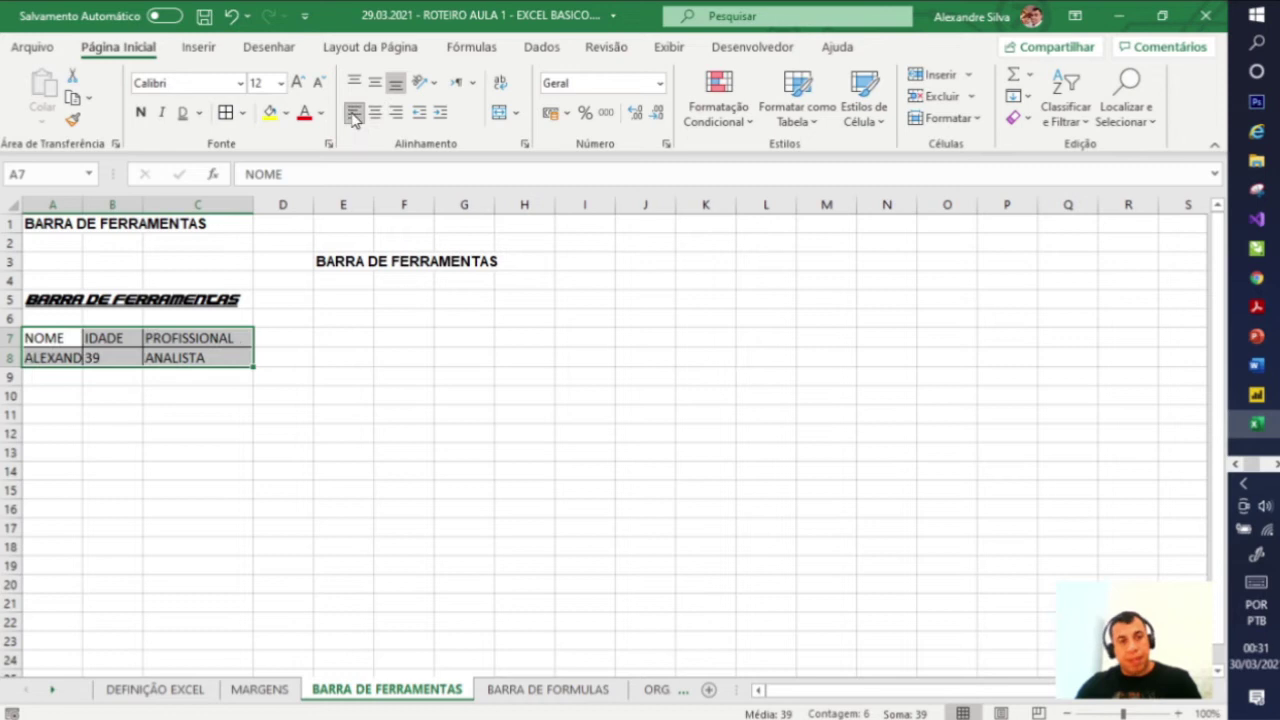
{"action": "left_click", "coordinate": [397, 113]}
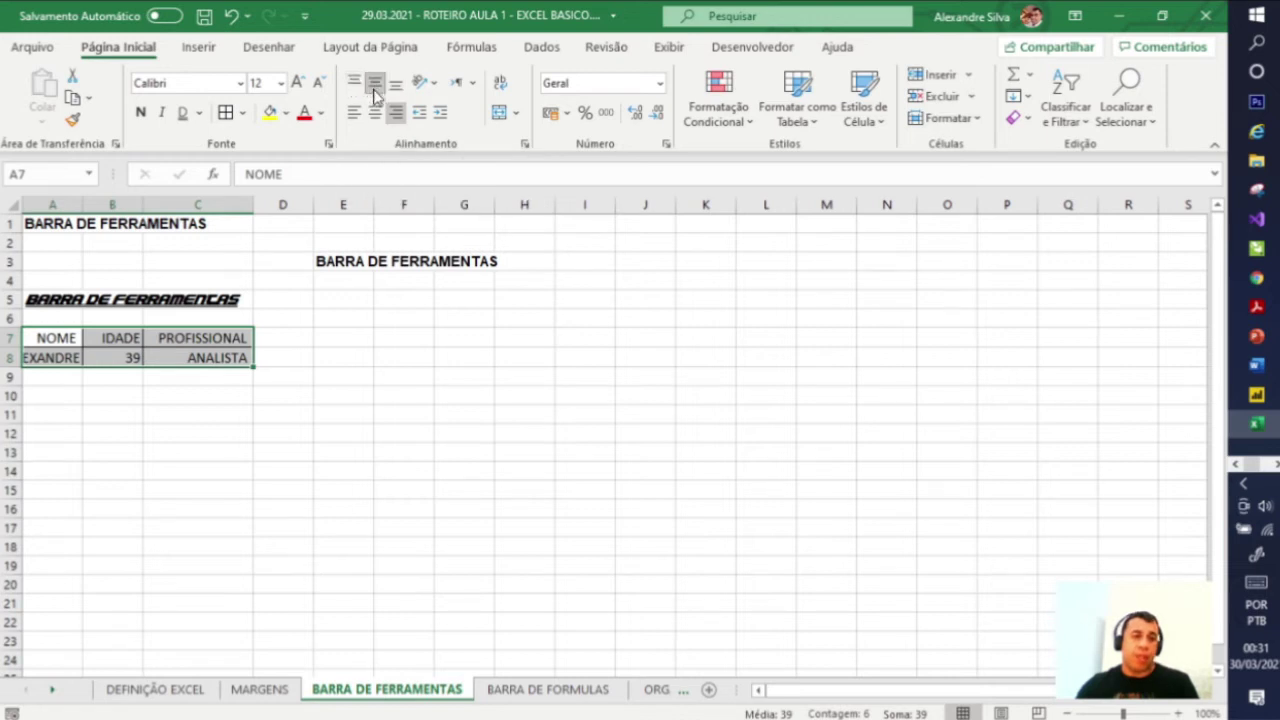
Step: Middle-align the table text vertically and make rows 7 and 8 taller together
{"action": "left_click", "coordinate": [374, 86]}
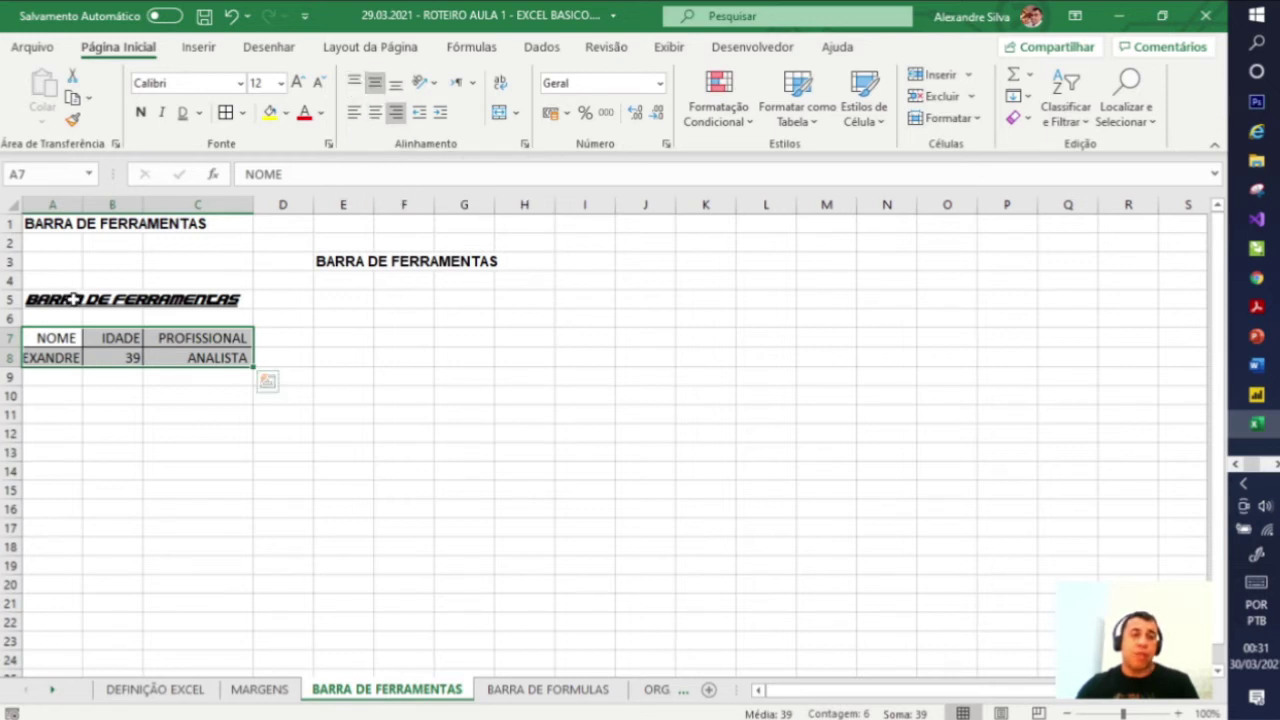
{"action": "left_click_drag", "start_coordinate": [8, 340], "coordinate": [9, 427]}
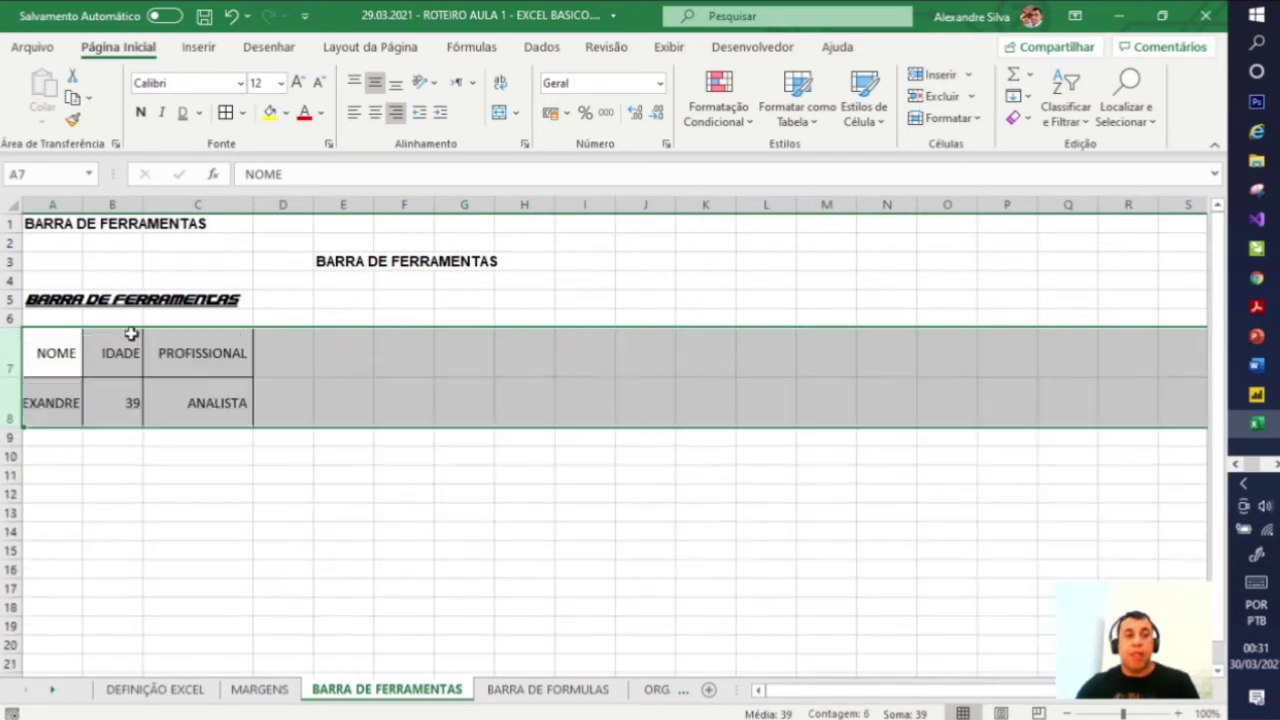
Step: Try top, middle and bottom vertical alignment on rows 7 and 8, ending with top alignment
{"action": "left_click", "coordinate": [354, 86]}
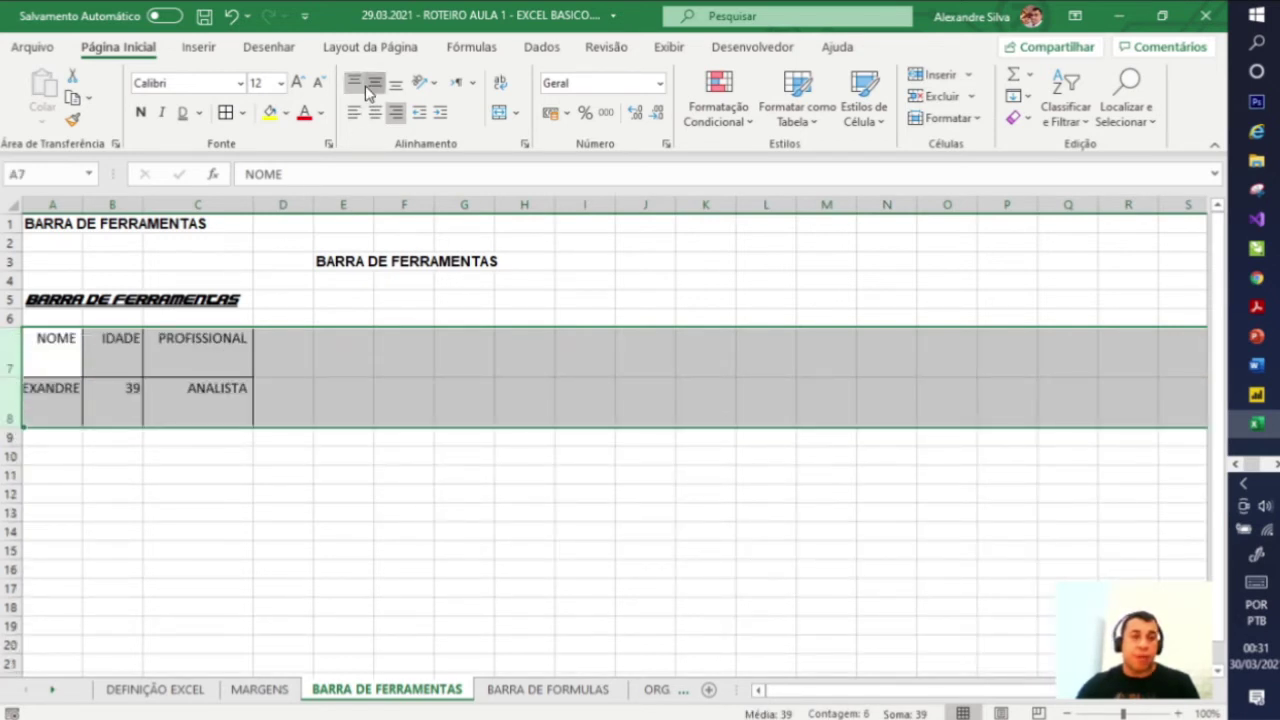
{"action": "left_click", "coordinate": [374, 85]}
{"action": "left_click", "coordinate": [395, 85]}
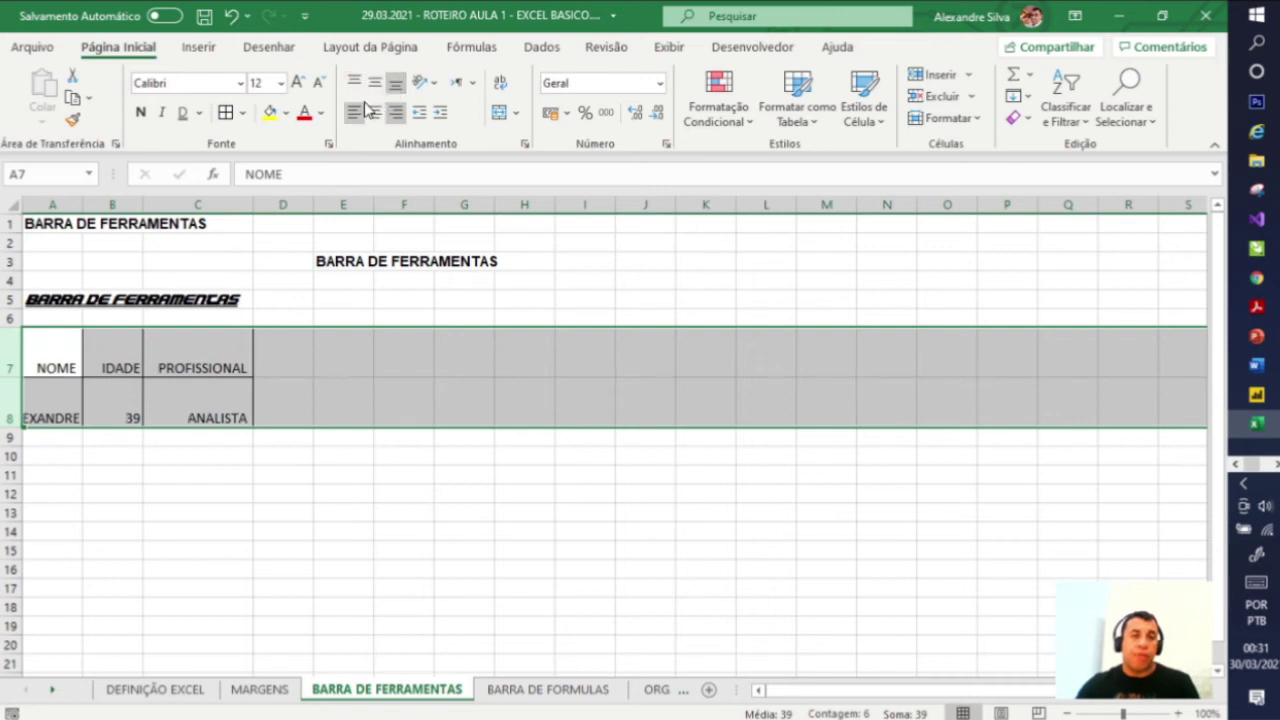
{"action": "left_click", "coordinate": [374, 88]}
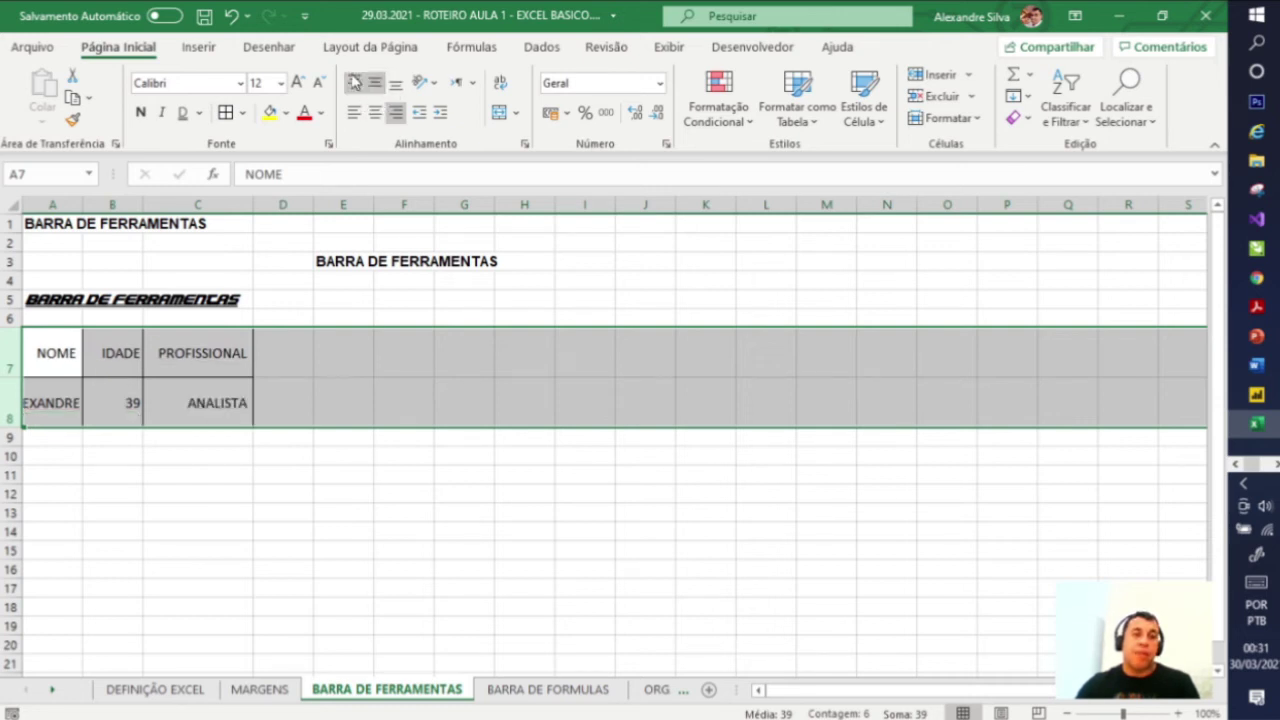
{"action": "left_click", "coordinate": [354, 86]}
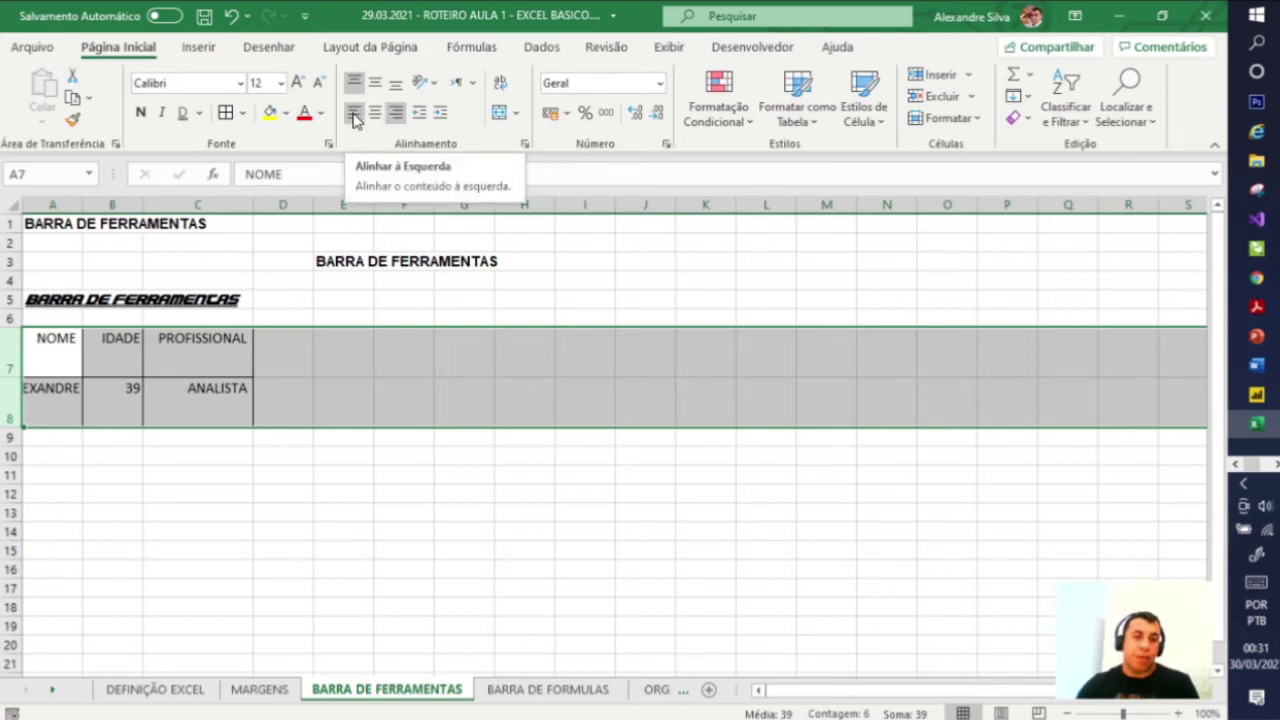
Step: Centre the contents of rows 7 and 8 both horizontally and vertically
{"action": "left_click", "coordinate": [376, 115]}
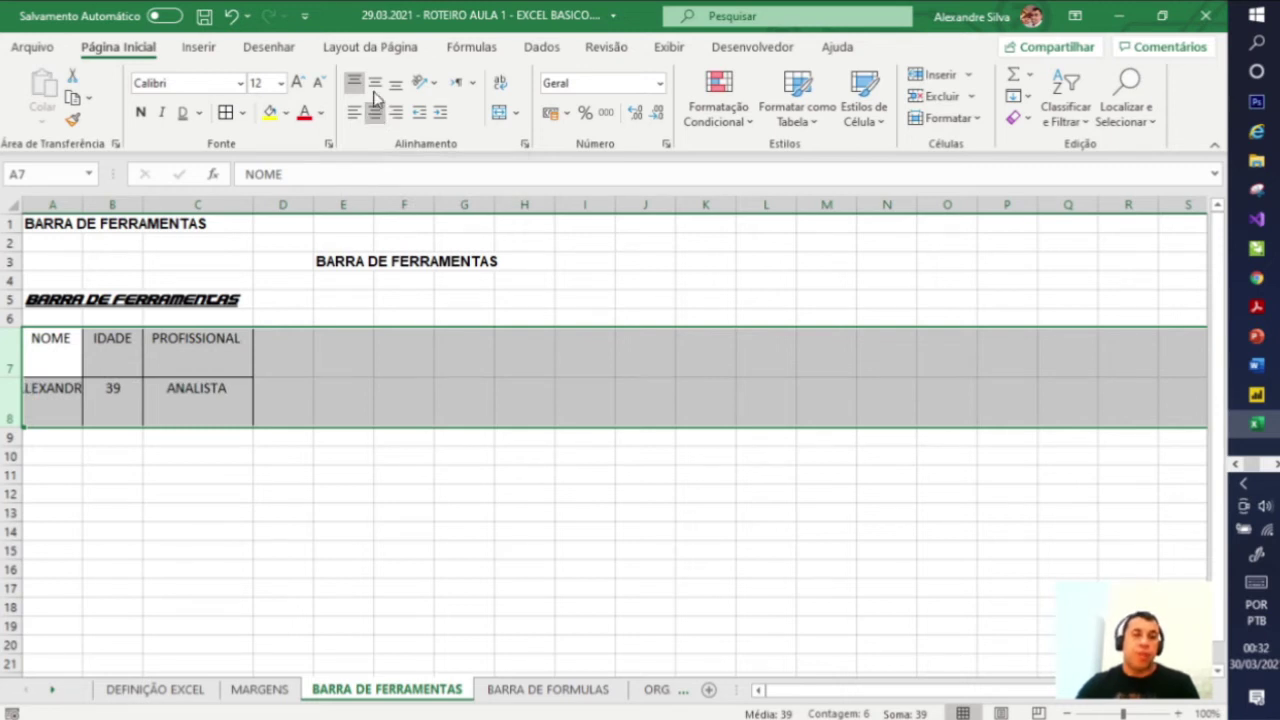
{"action": "left_click", "coordinate": [376, 86]}
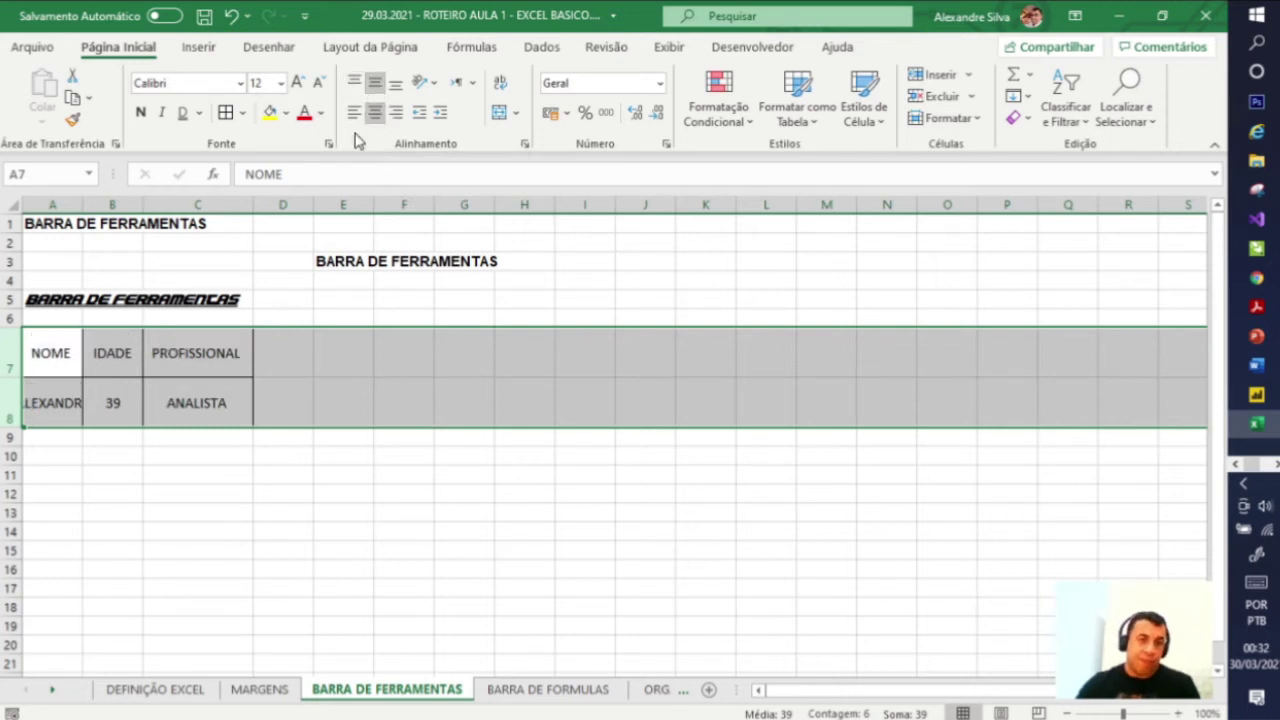
{"action": "left_click", "coordinate": [431, 468]}
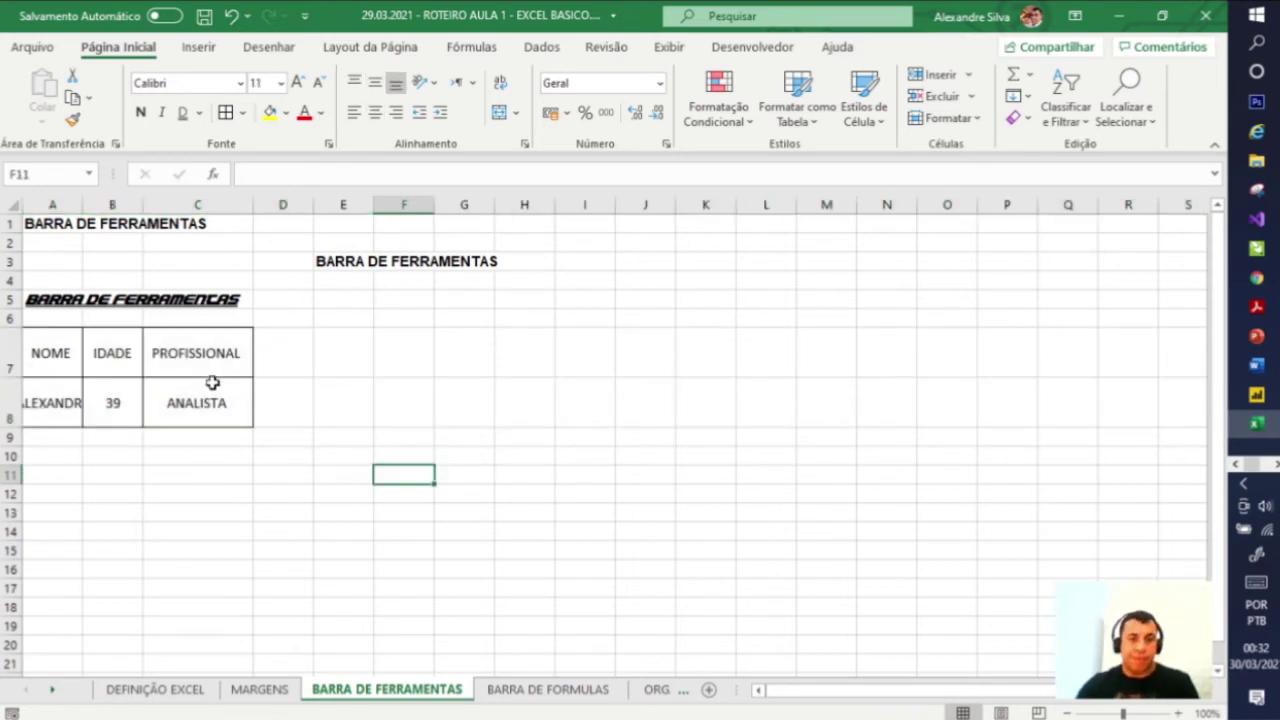
Step: Tilt the header text in cells A7 to C7 counterclockwise (Inclinar Texto no Sentido Anti-horário)
{"action": "left_click", "coordinate": [433, 84]}
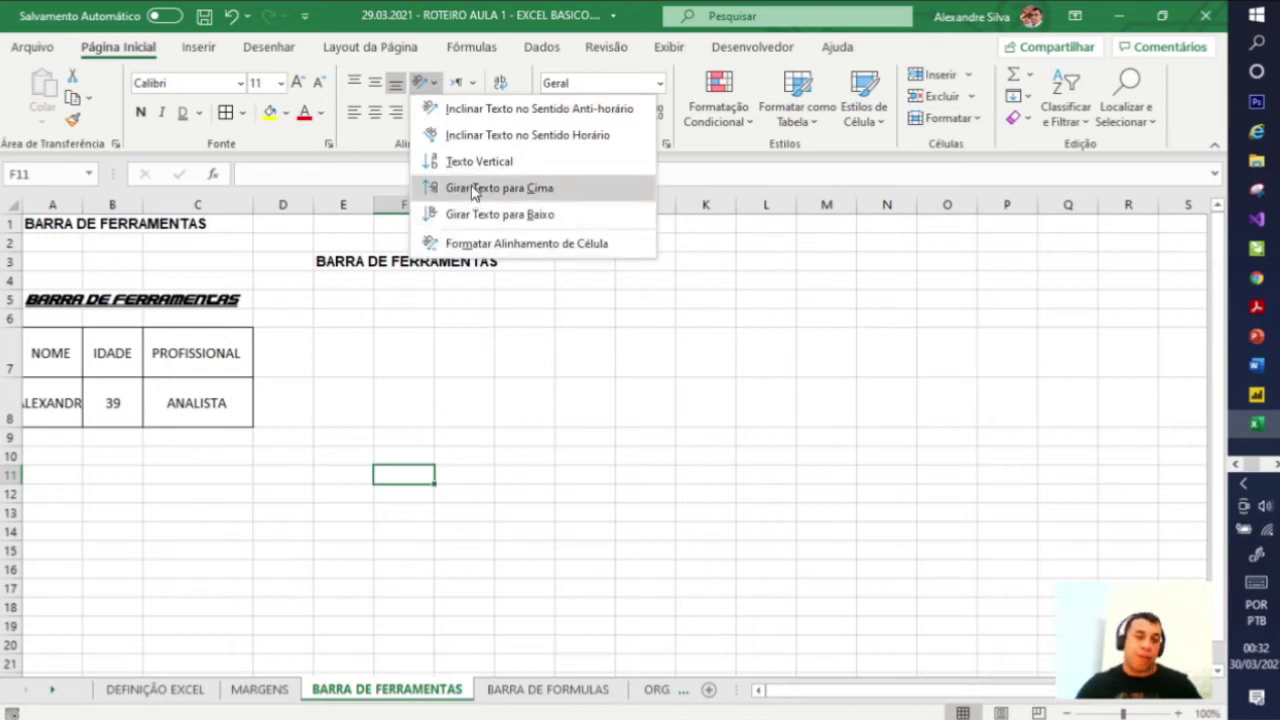
{"action": "left_click", "coordinate": [476, 118]}
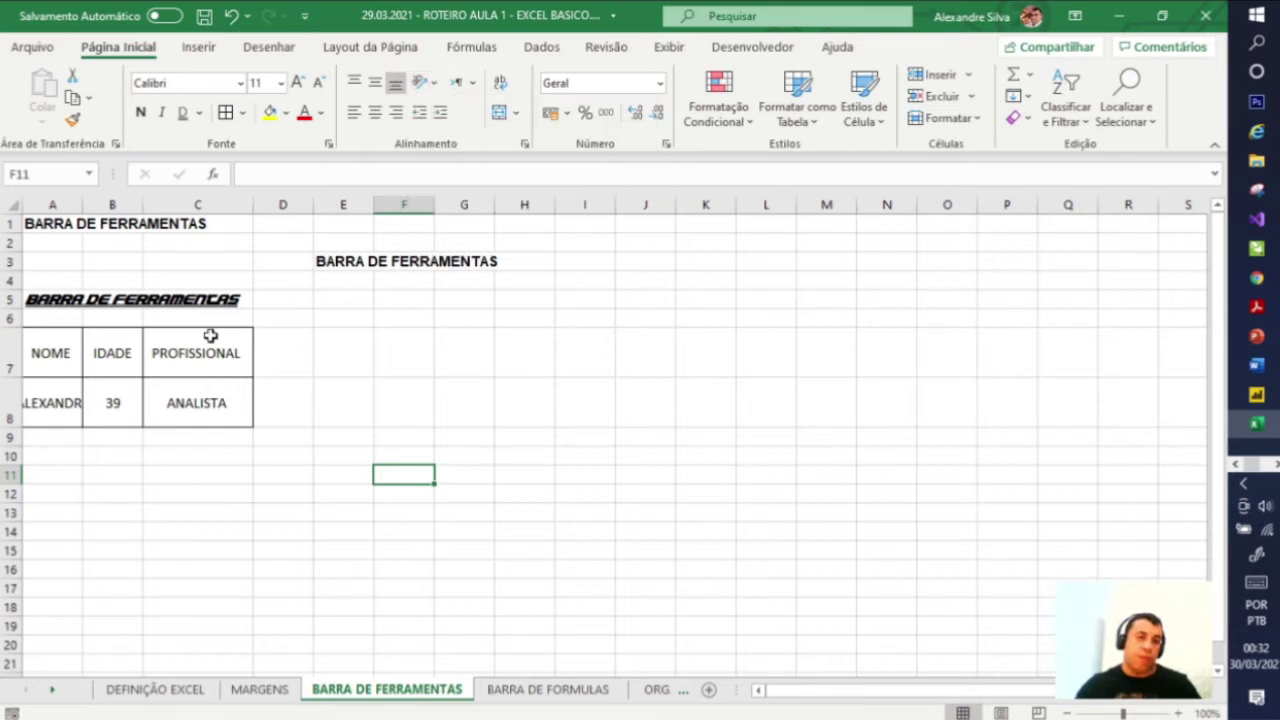
{"action": "left_click_drag", "start_coordinate": [80, 350], "coordinate": [175, 404]}
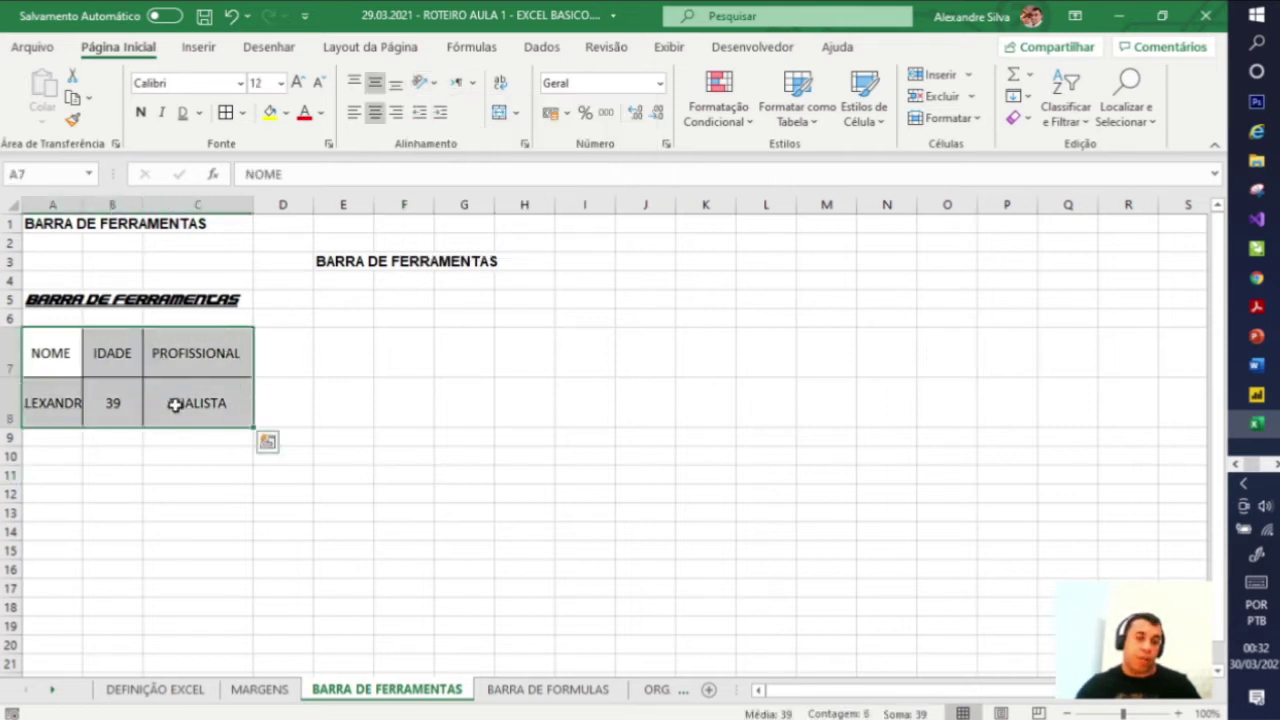
{"action": "left_click_drag", "start_coordinate": [72, 353], "coordinate": [166, 357]}
{"action": "left_click", "coordinate": [433, 84]}
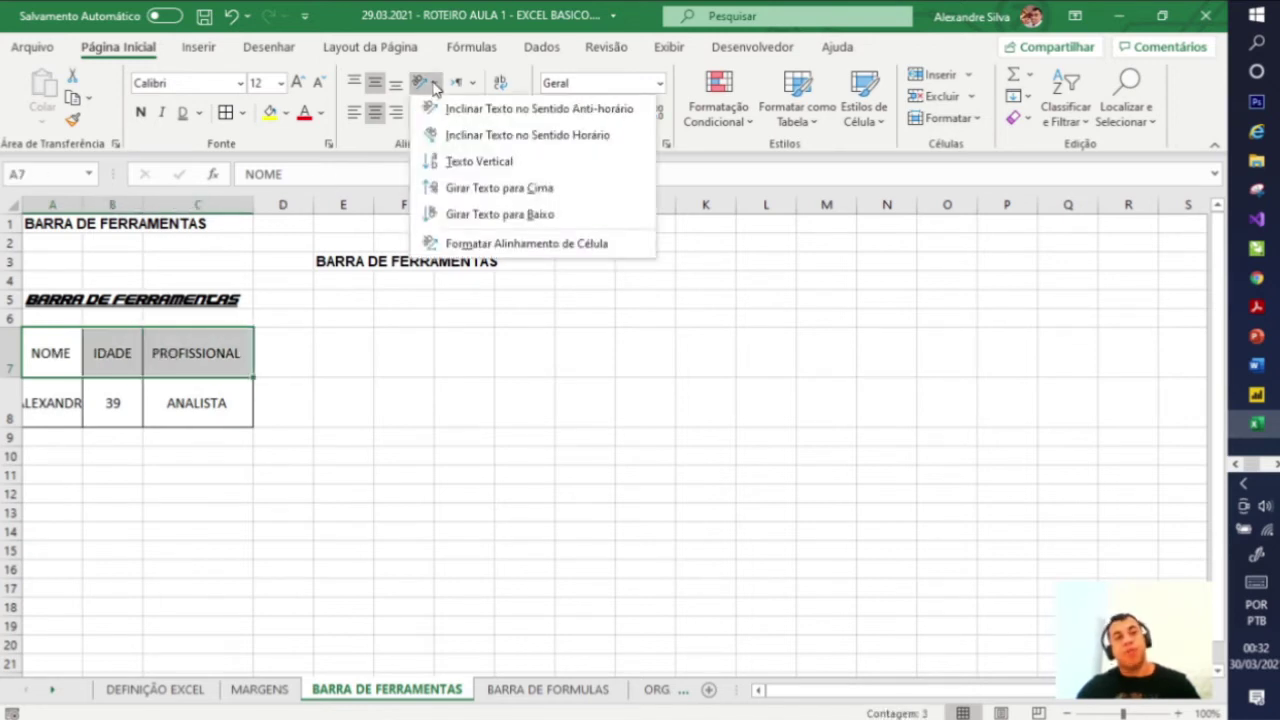
{"action": "left_click", "coordinate": [449, 110]}
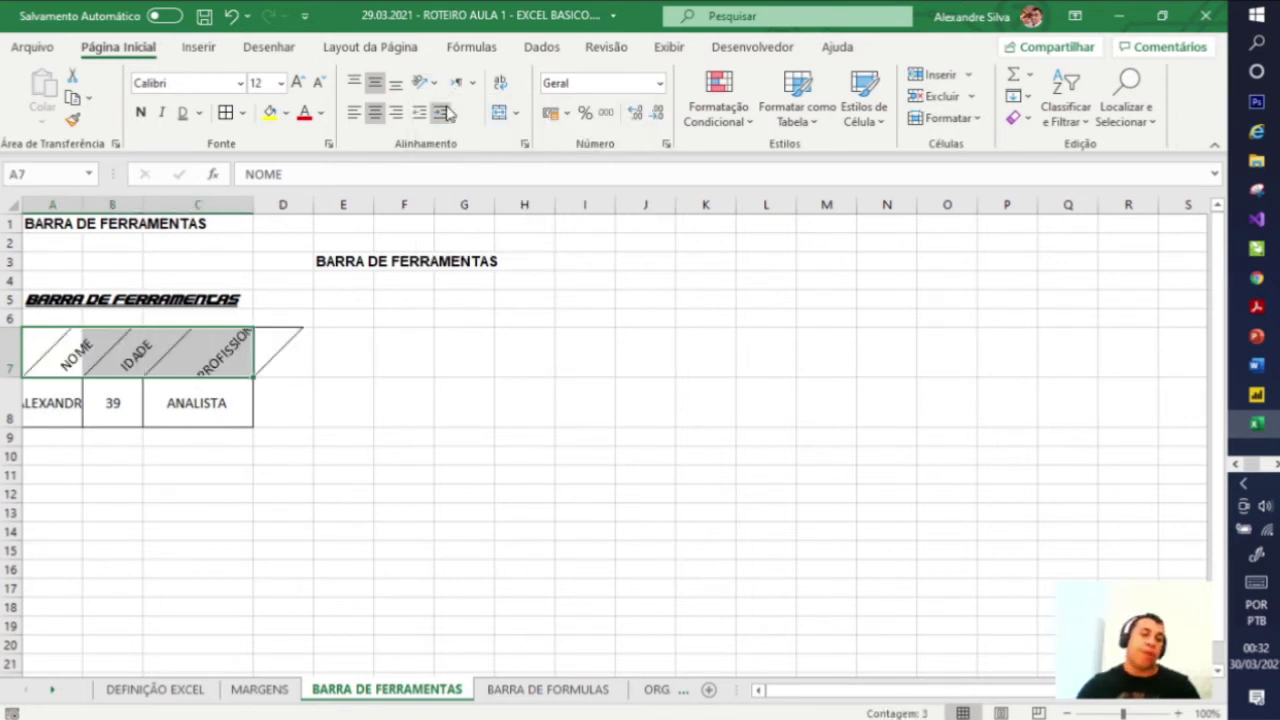
{"action": "left_click", "coordinate": [175, 410]}
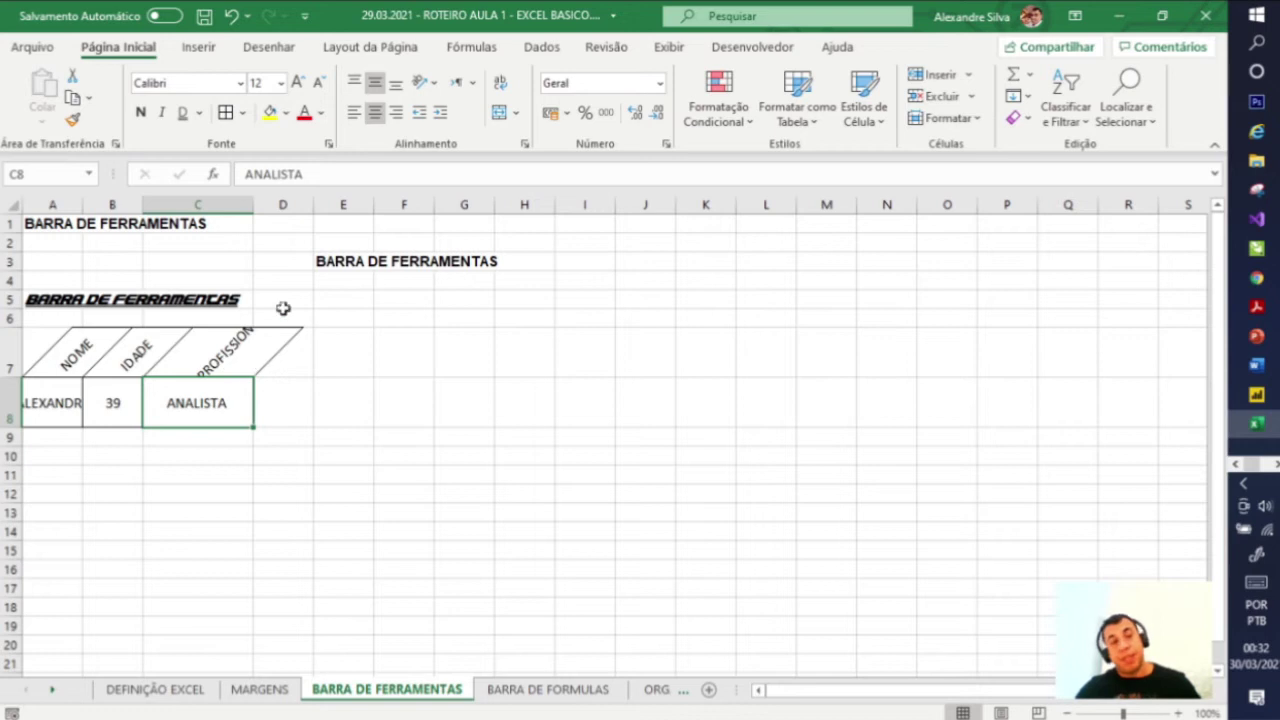
Step: Change the orientation of the headers in cells A7 to C7 to Texto Vertical
{"action": "left_click_drag", "start_coordinate": [82, 351], "coordinate": [205, 356]}
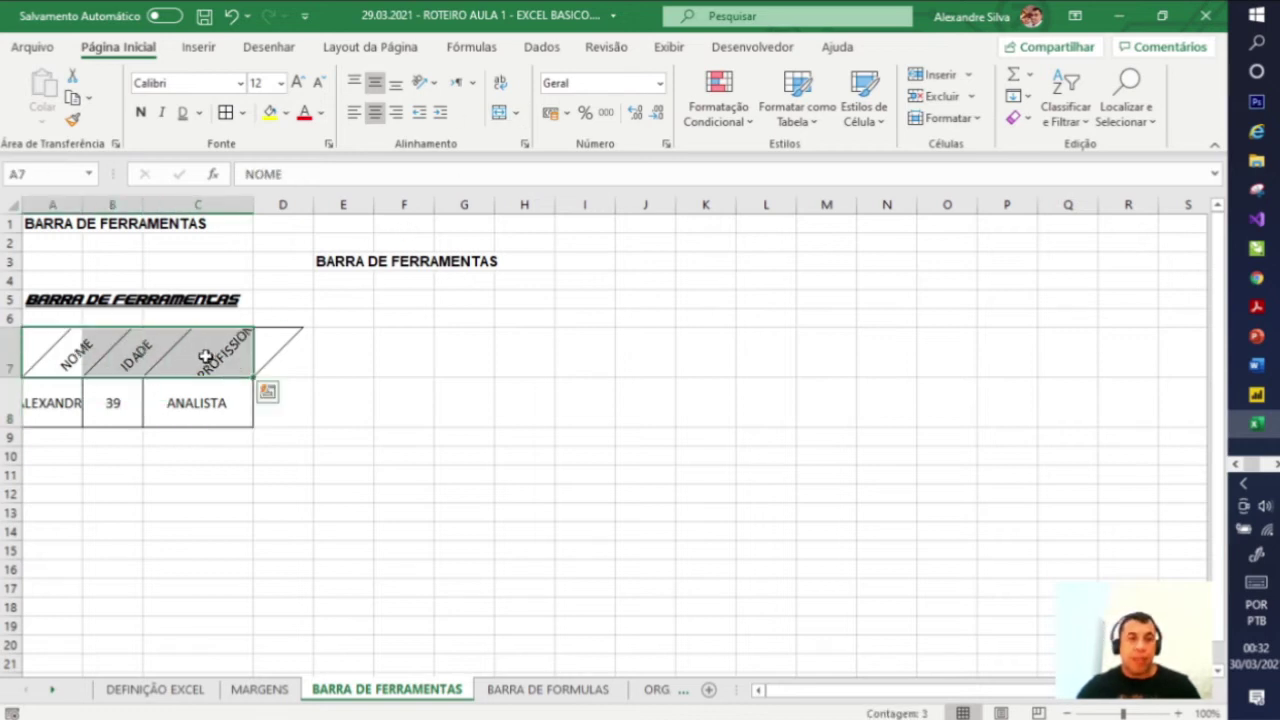
{"action": "left_click", "coordinate": [426, 87]}
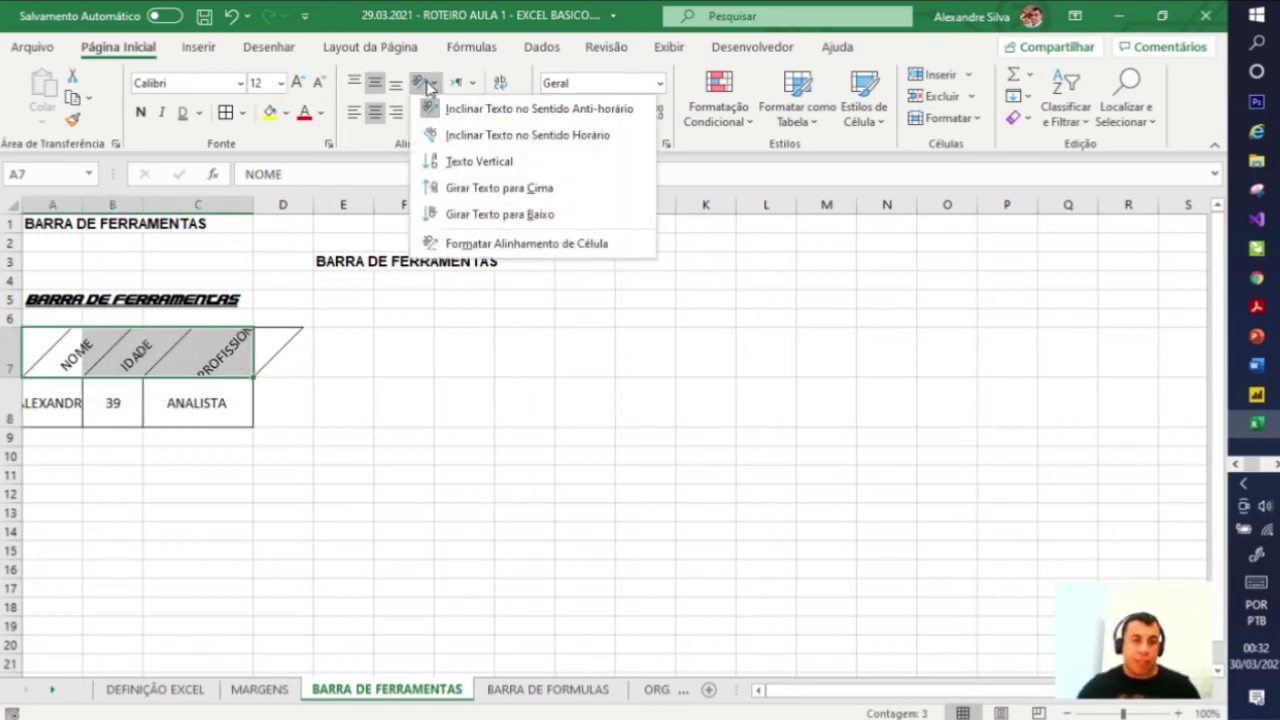
{"action": "left_click", "coordinate": [450, 163]}
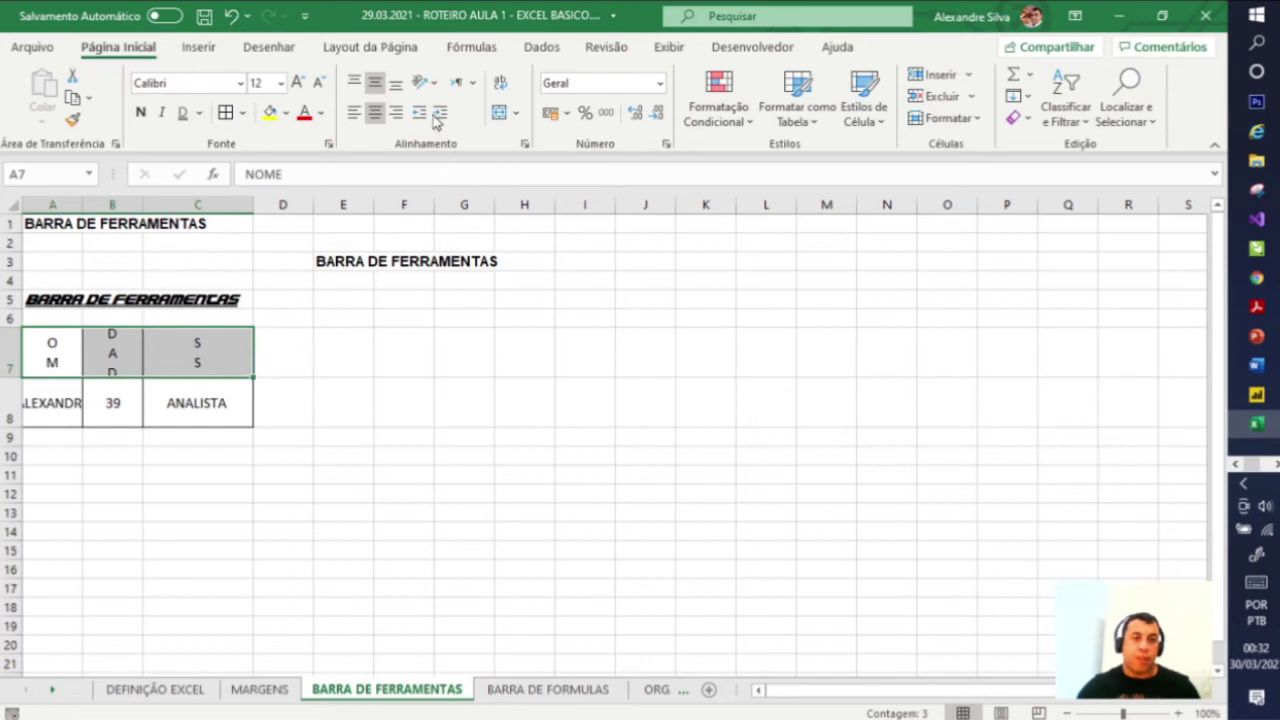
Step: Tilt the header text counterclockwise again, and undo the orientation changes until the headers in A7 to C7 are horizontal
{"action": "left_click", "coordinate": [437, 85]}
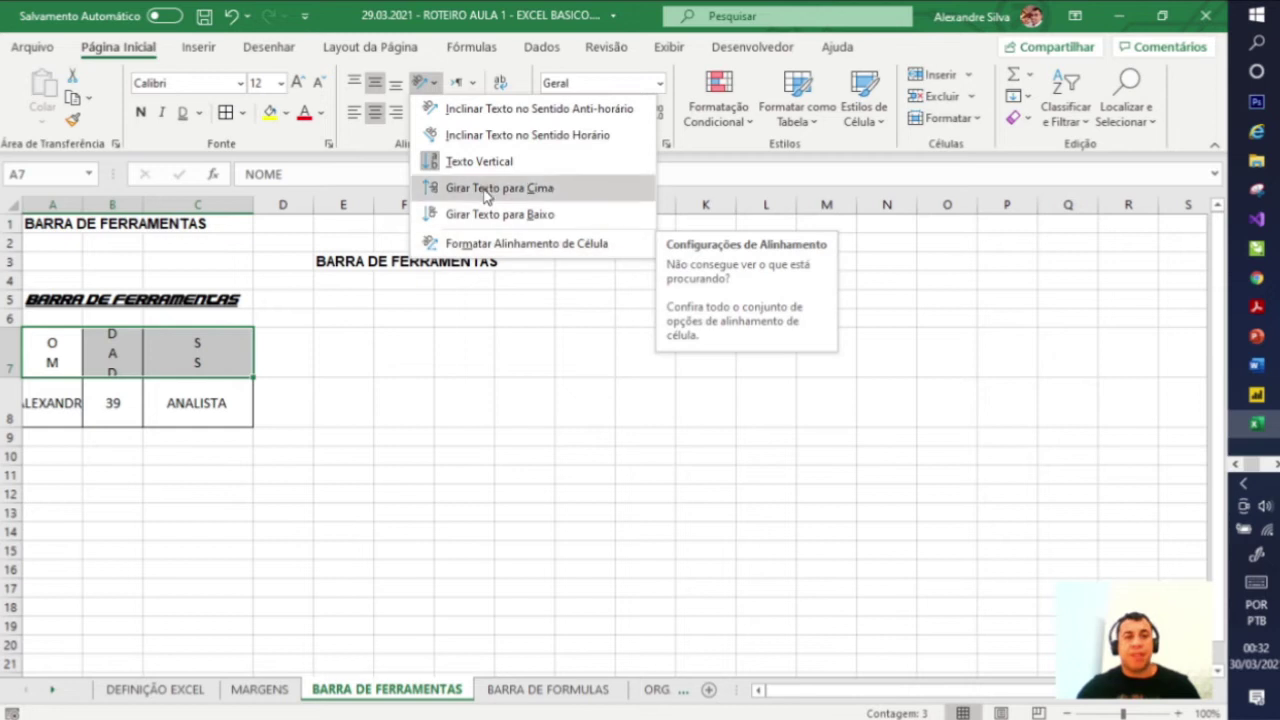
{"action": "left_click", "coordinate": [440, 108]}
{"action": "left_click", "coordinate": [229, 15]}
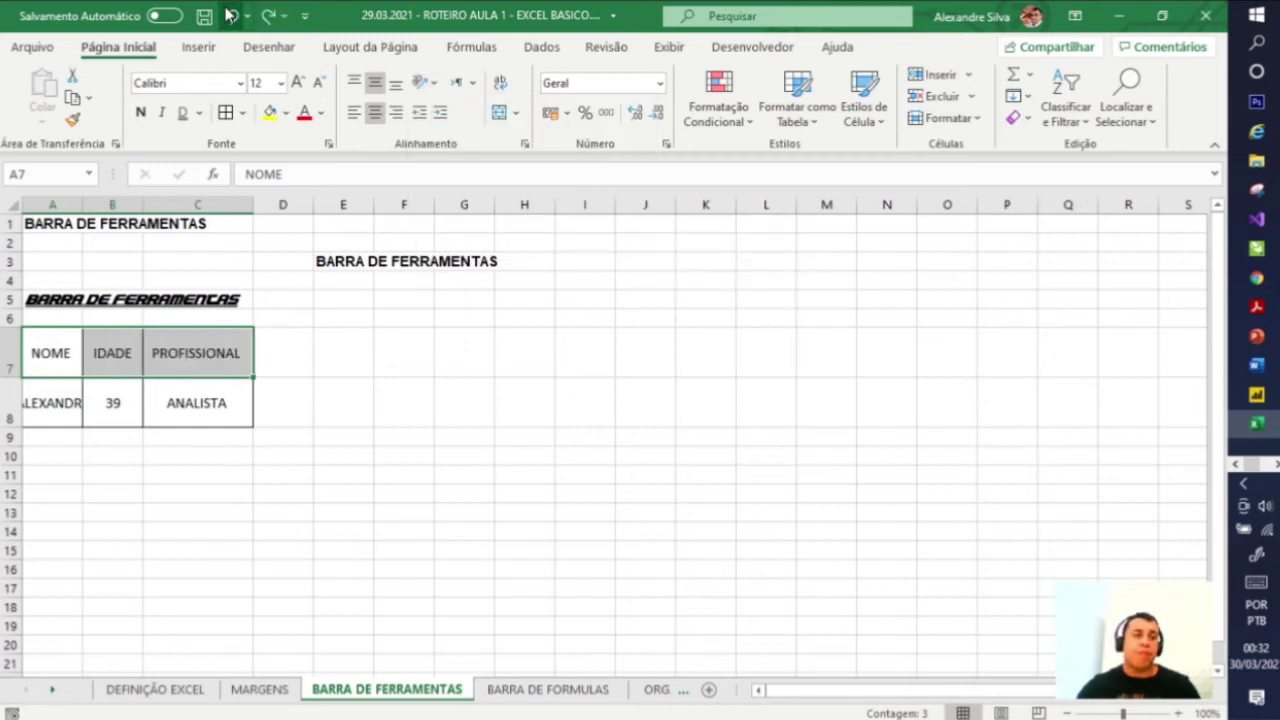
{"action": "left_click", "coordinate": [349, 333]}
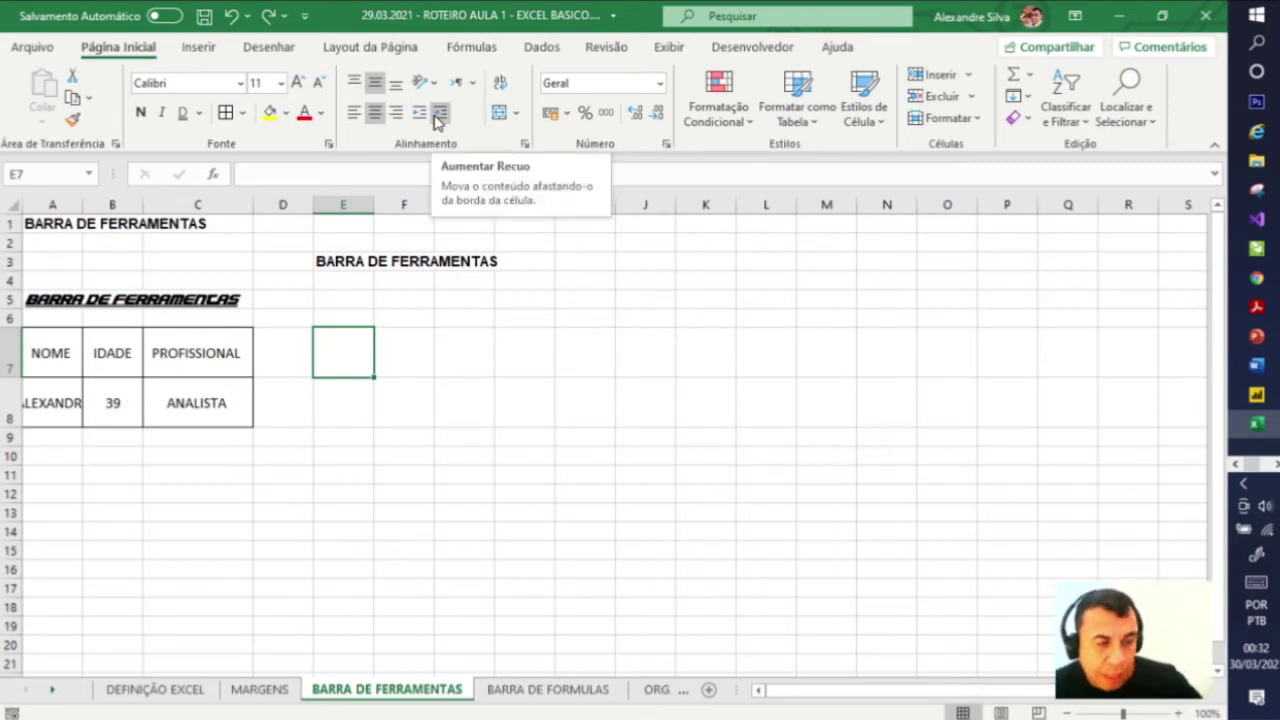
{"action": "left_click", "coordinate": [462, 89]}
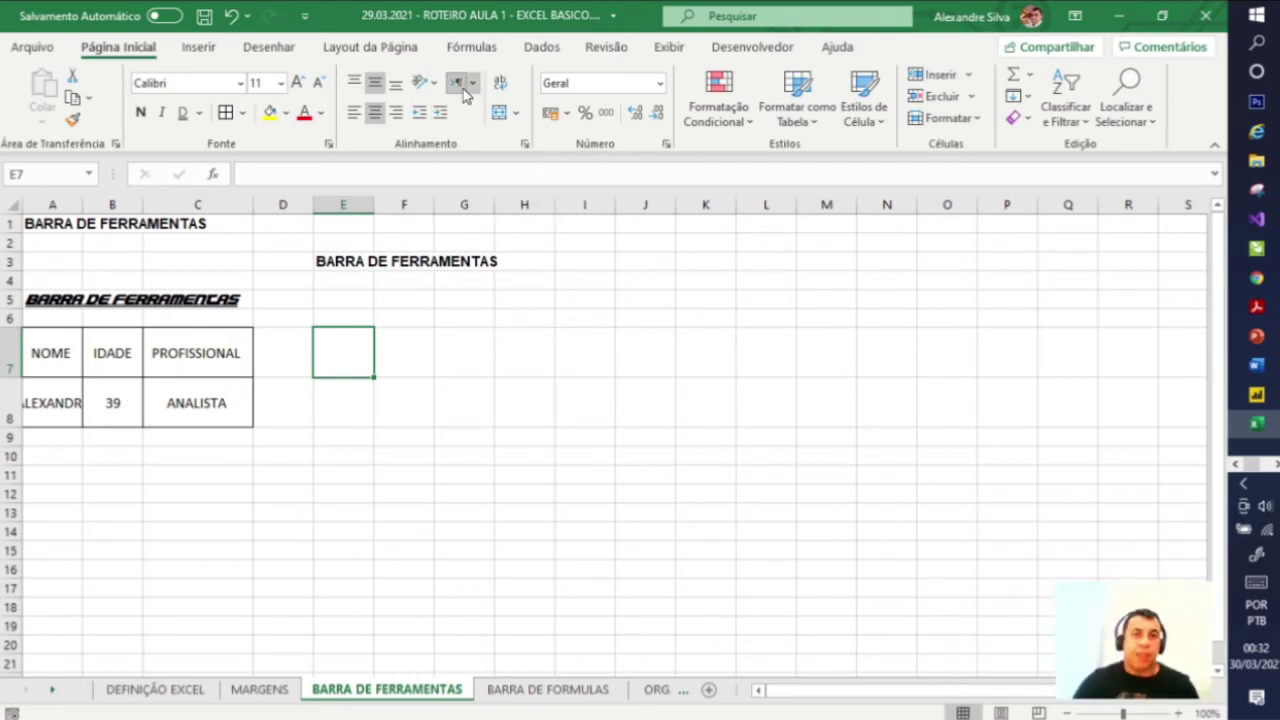
Step: Set the text direction of the table in cells A7 to C8 to Da Direita para a Esquerda
{"action": "left_click", "coordinate": [474, 88]}
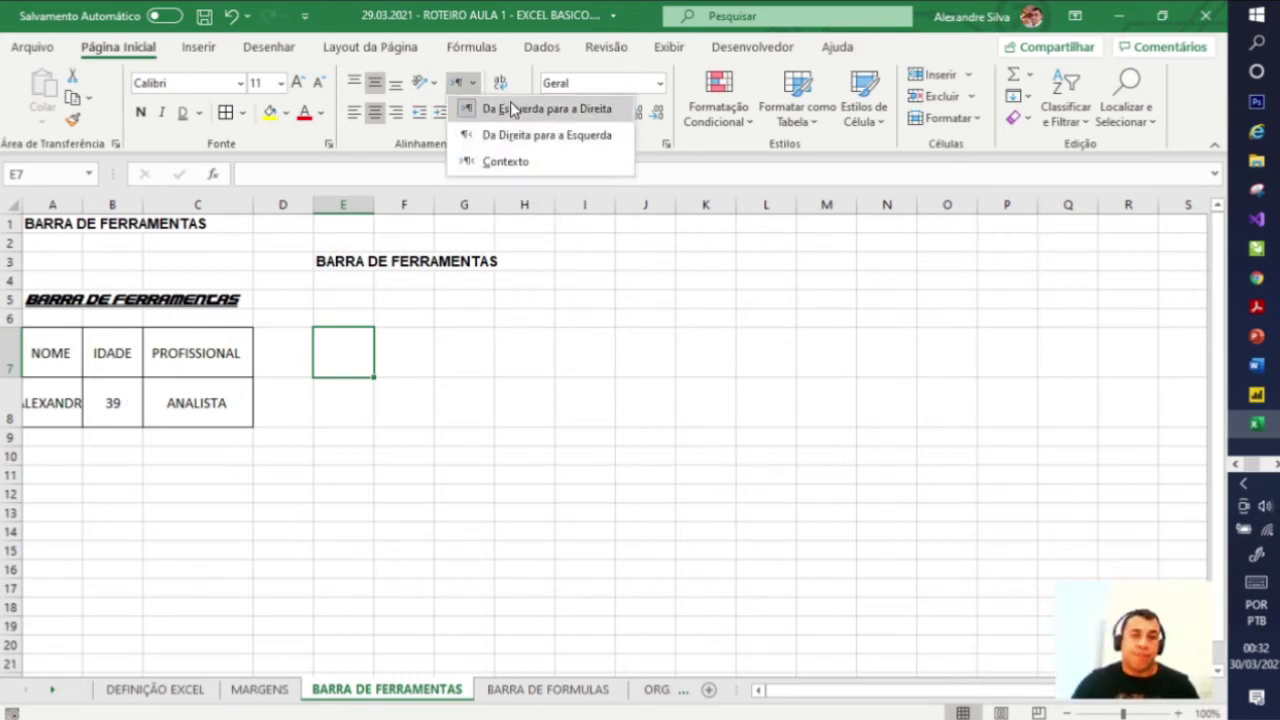
{"action": "left_click", "coordinate": [113, 352]}
{"action": "left_click_drag", "start_coordinate": [60, 352], "coordinate": [189, 403]}
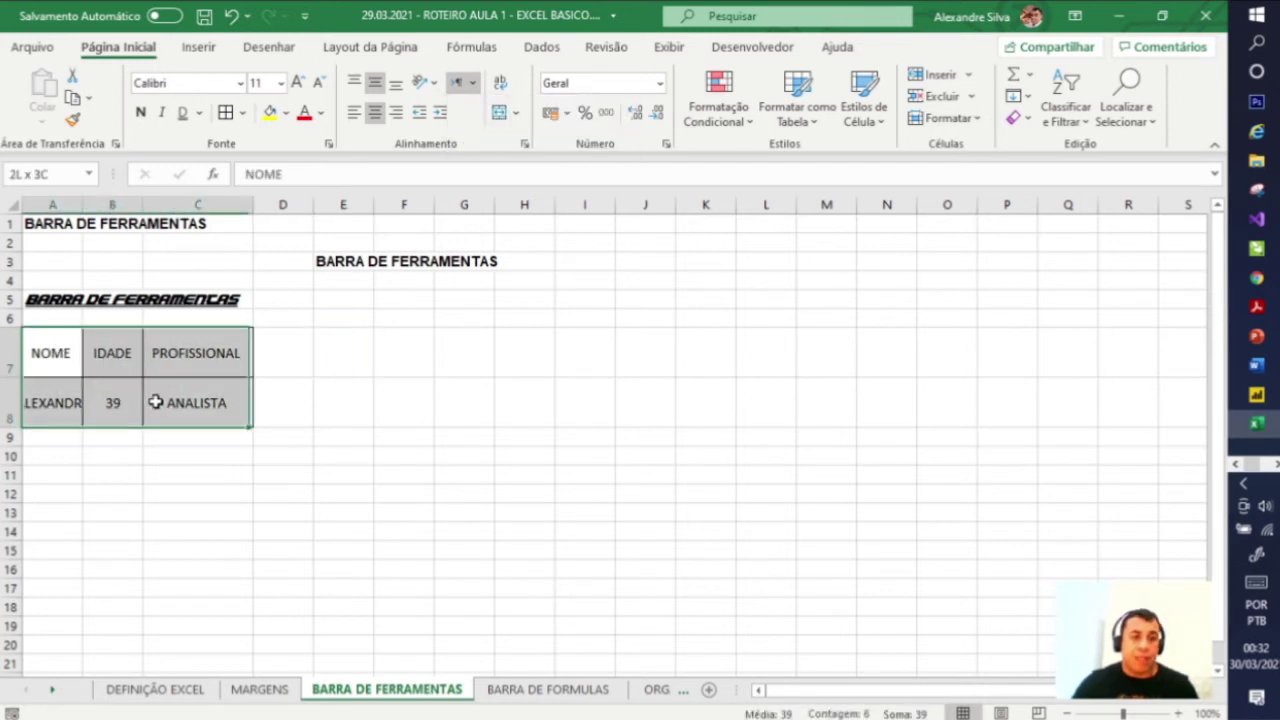
{"action": "left_click", "coordinate": [472, 84]}
{"action": "left_click", "coordinate": [488, 131]}
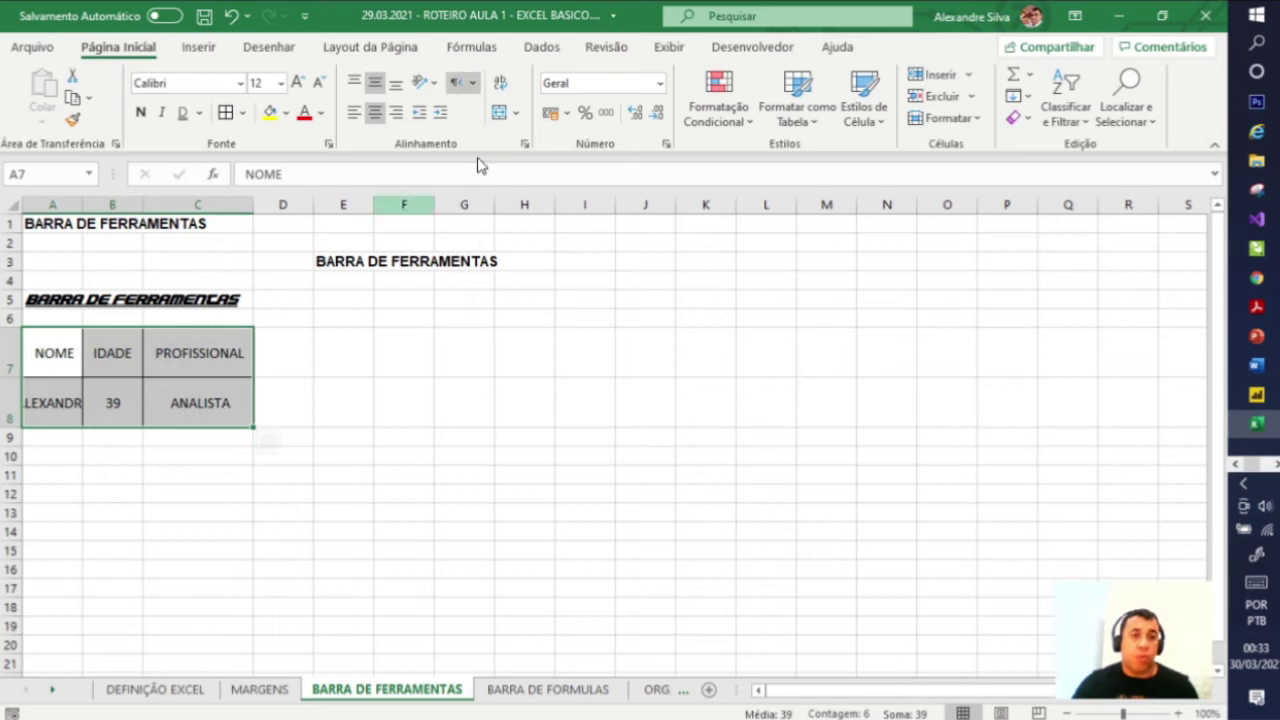
Step: Change the text direction of cells A7 to C8 to Contexto
{"action": "left_click", "coordinate": [468, 84]}
{"action": "left_click", "coordinate": [500, 162]}
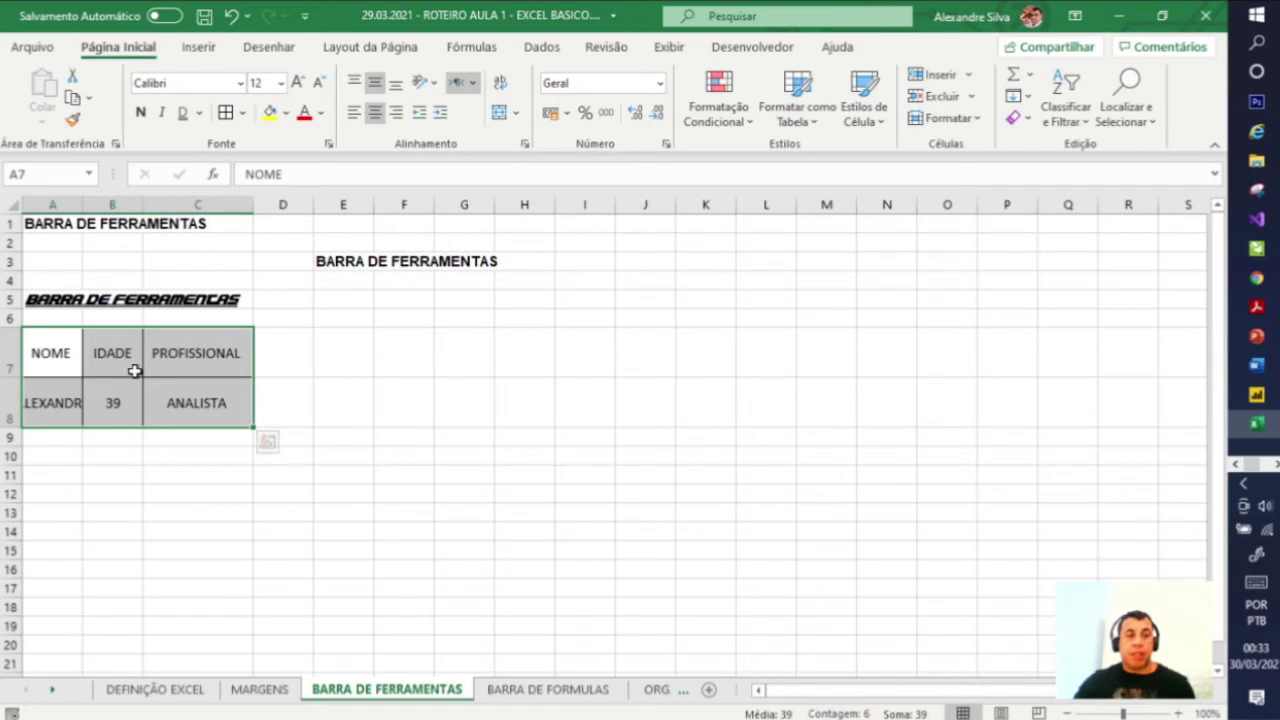
{"action": "left_click", "coordinate": [272, 359]}
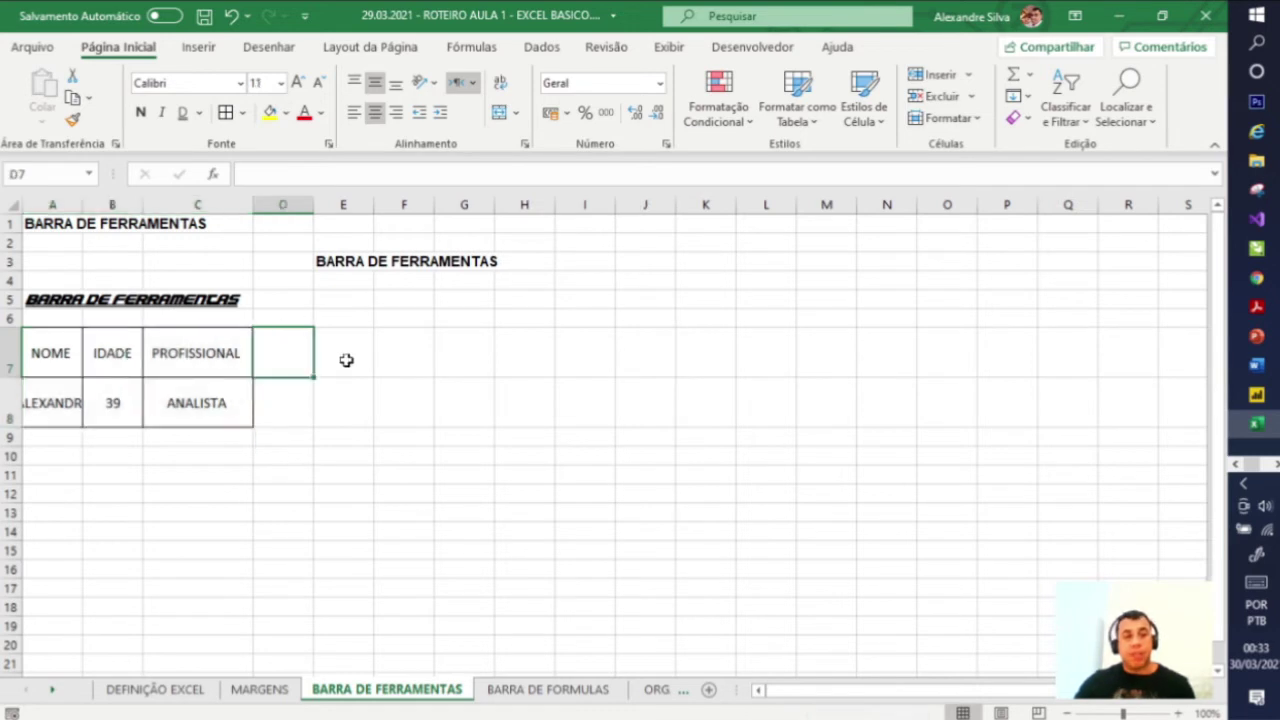
Step: Extend the header in cell C7 to read PROFISSIONAL DA EMPRESA
{"action": "left_click", "coordinate": [225, 355]}
{"action": "left_click", "coordinate": [350, 176]}
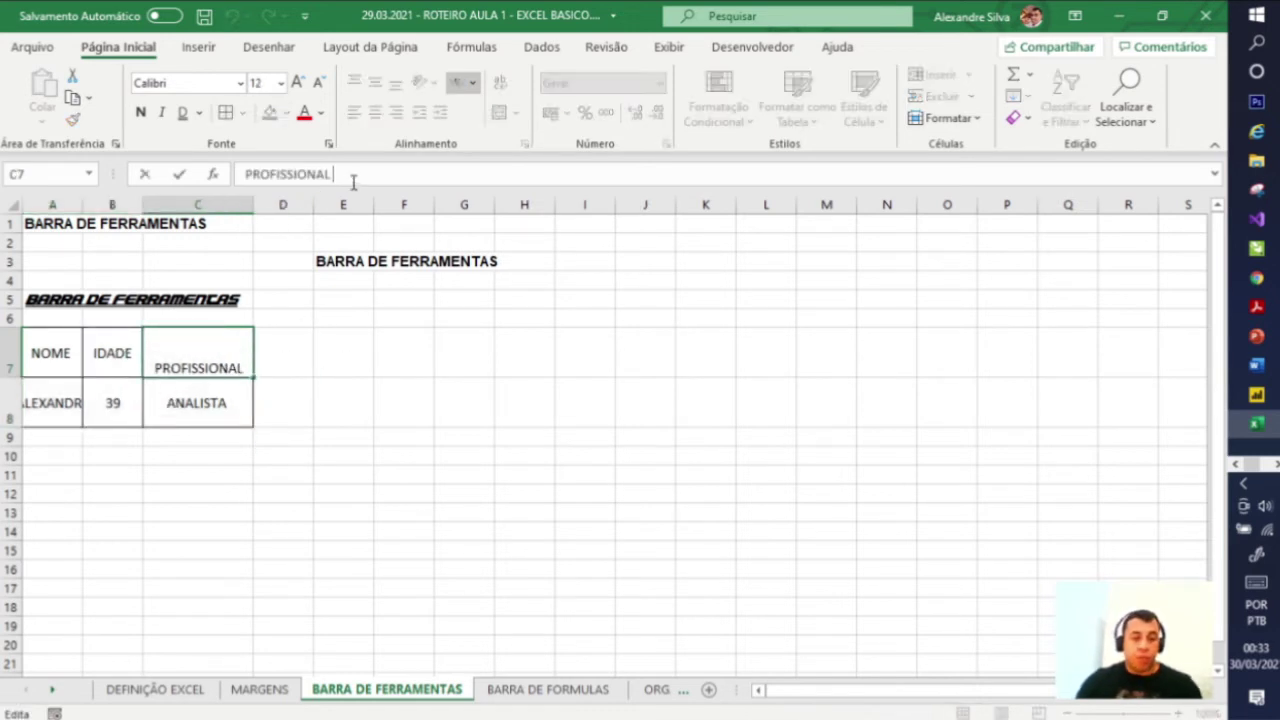
{"action": "type", "text": "DA EM"}
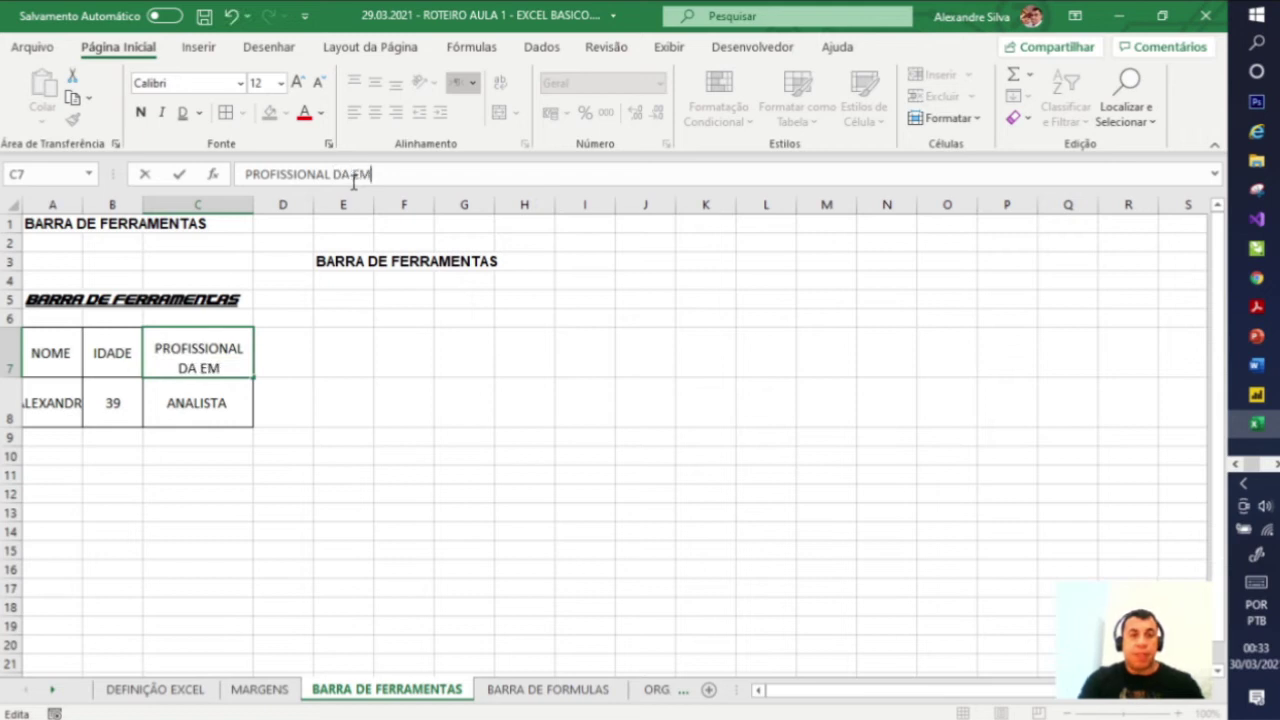
{"action": "type", "text": "PRESA"}
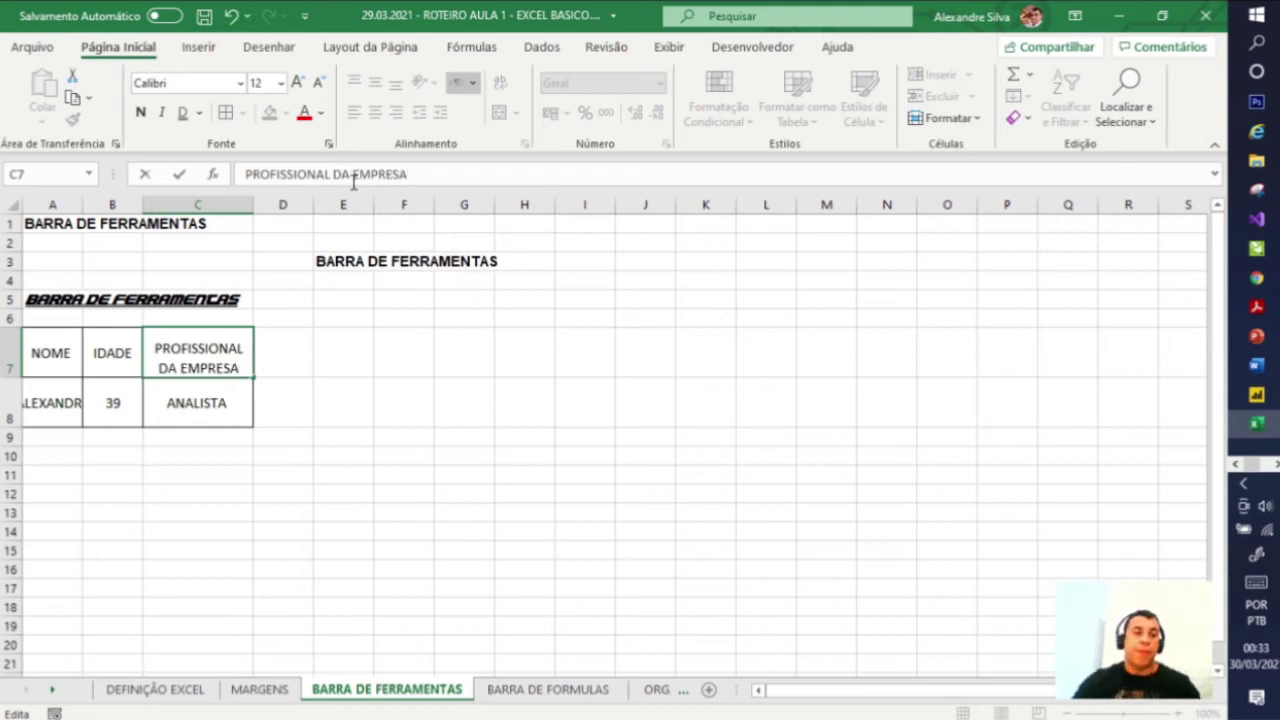
{"action": "left_click", "coordinate": [337, 436]}
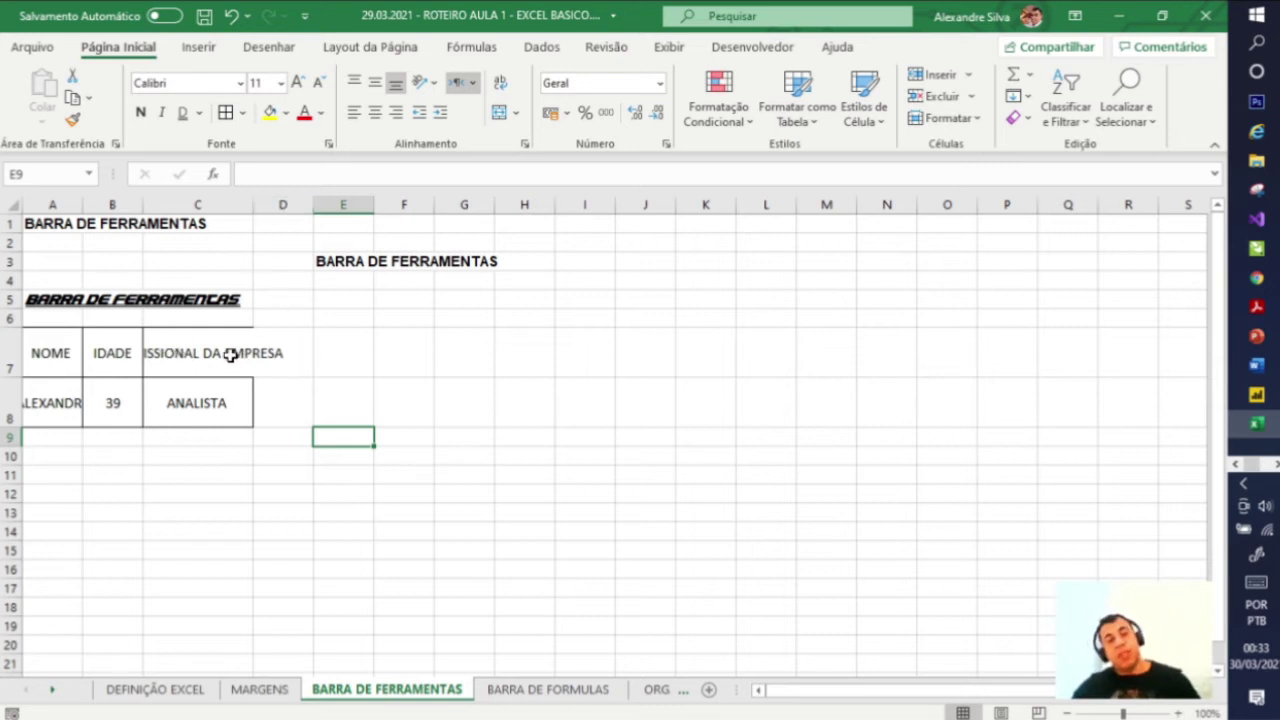
Step: Wrap the text of the header in cell C7 so it fits within the column width
{"action": "left_click", "coordinate": [180, 368]}
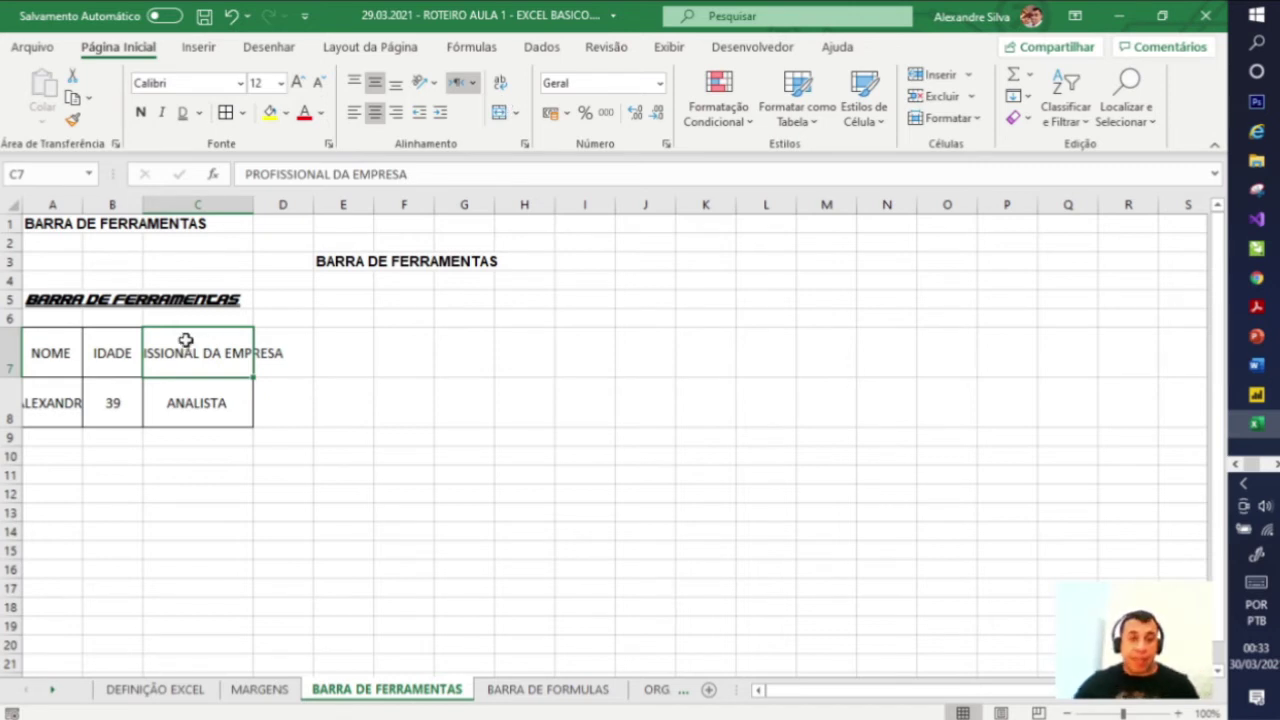
{"action": "left_click", "coordinate": [500, 86]}
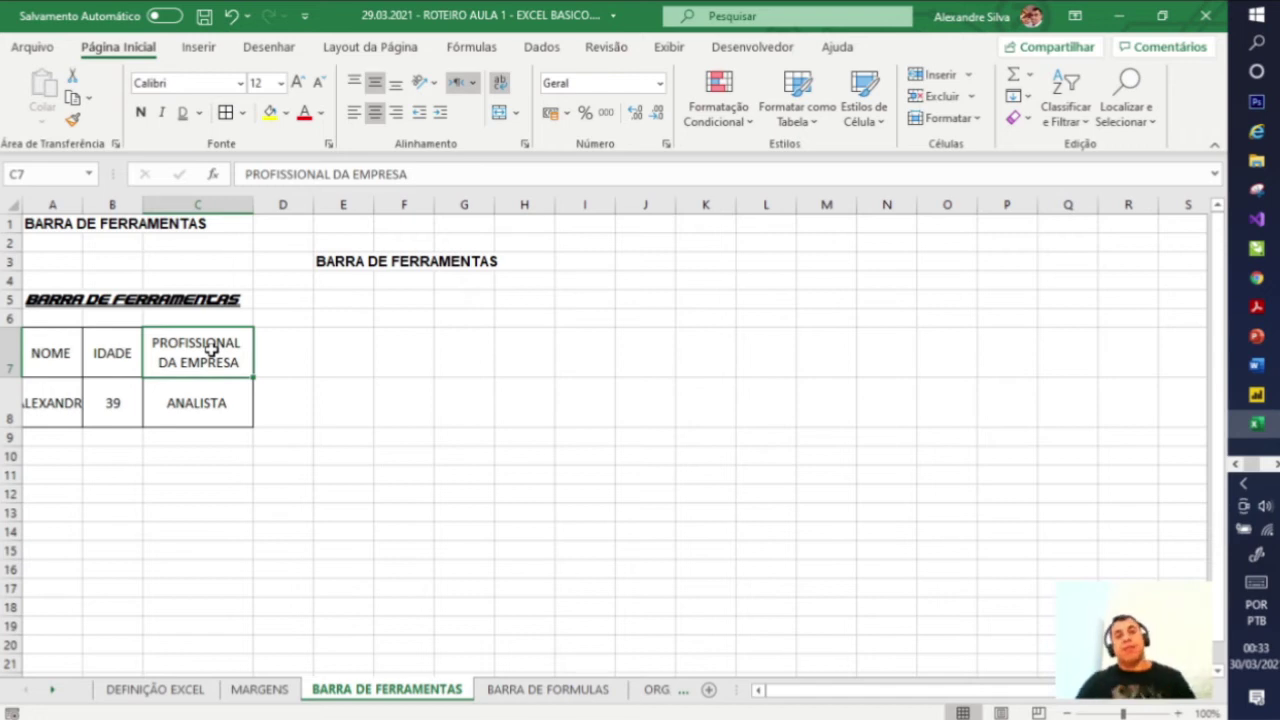
{"action": "left_click", "coordinate": [400, 370]}
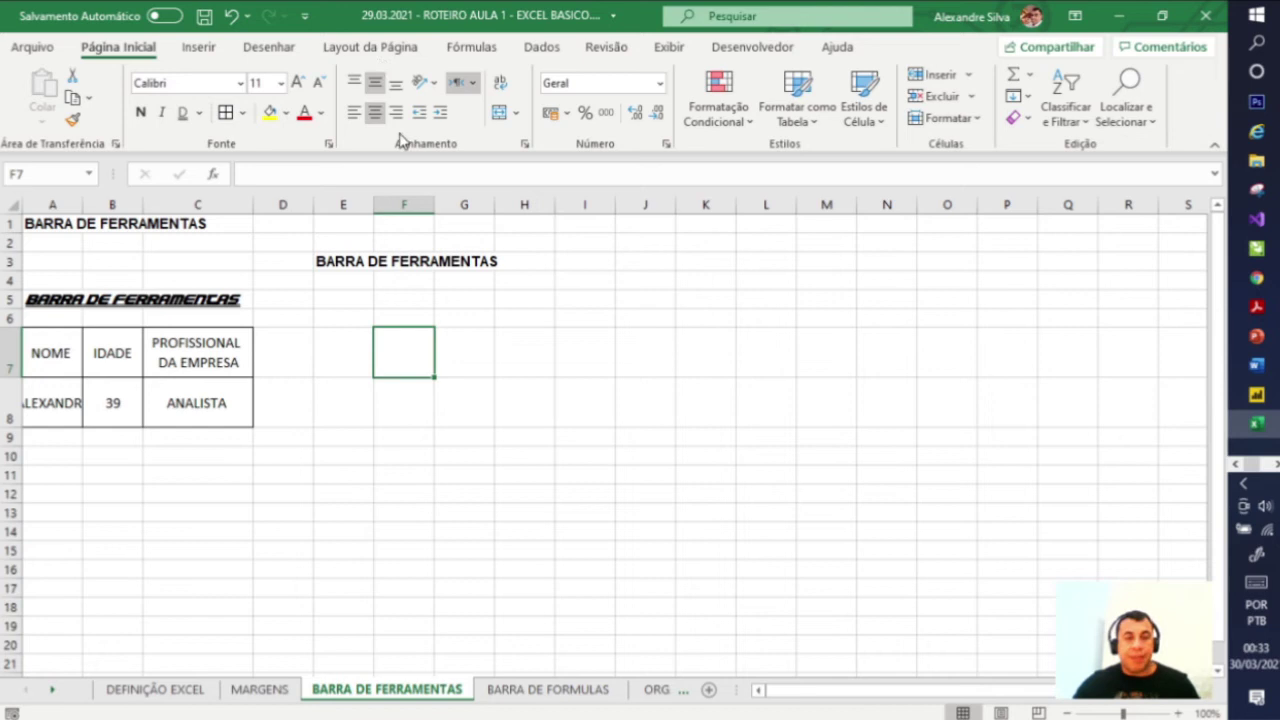
Step: Review the available number formats and the conditional formatting options, including icon sets, colour scales and data bars
{"action": "left_click", "coordinate": [660, 84]}
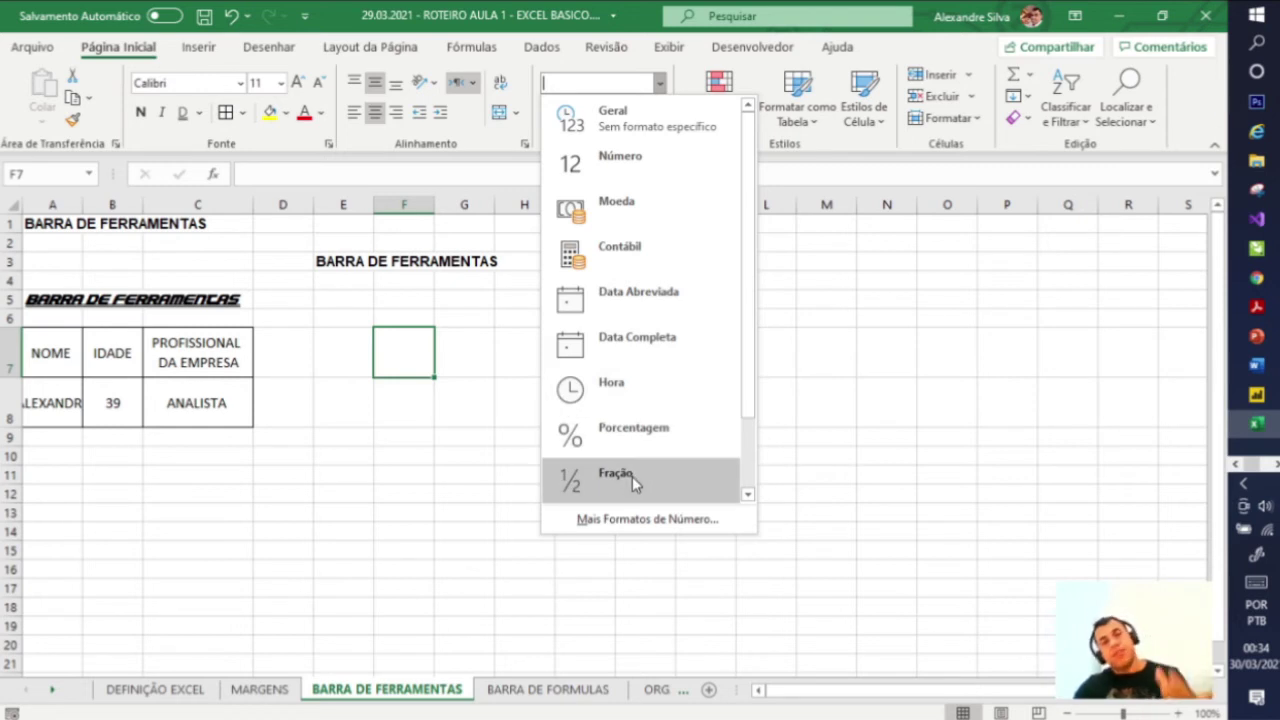
{"action": "left_click", "coordinate": [833, 230]}
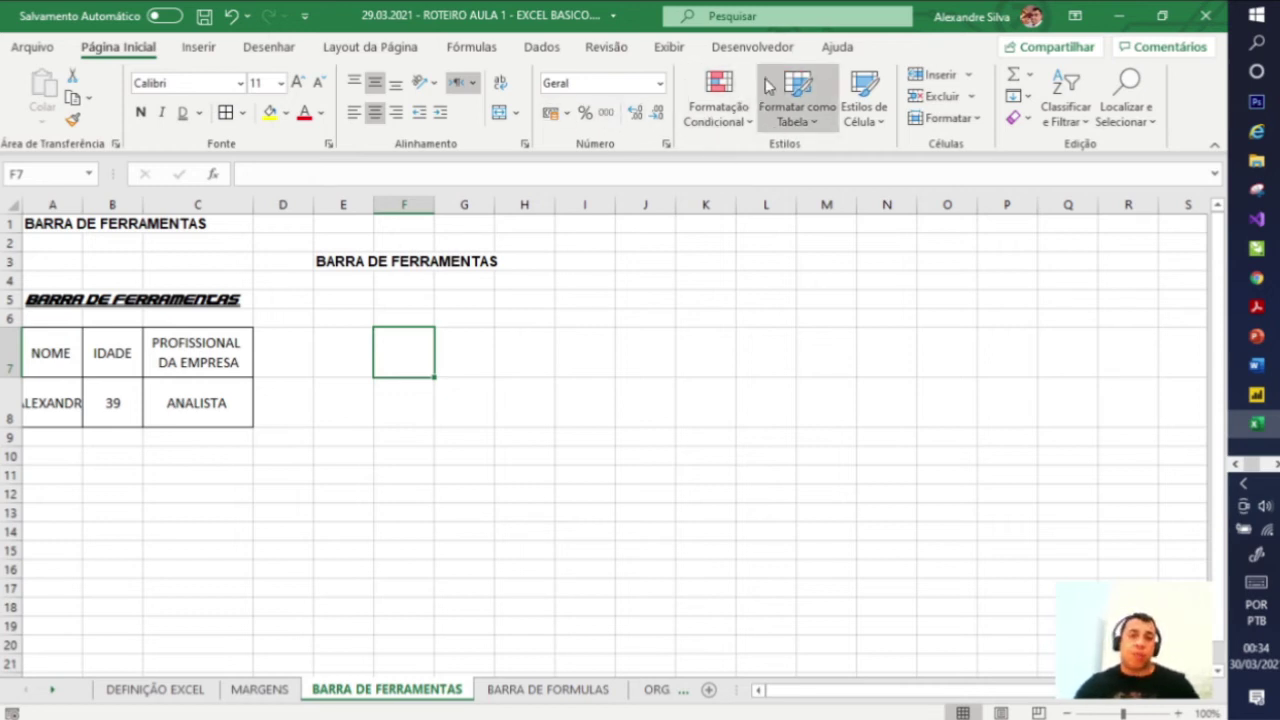
{"action": "left_click", "coordinate": [728, 120]}
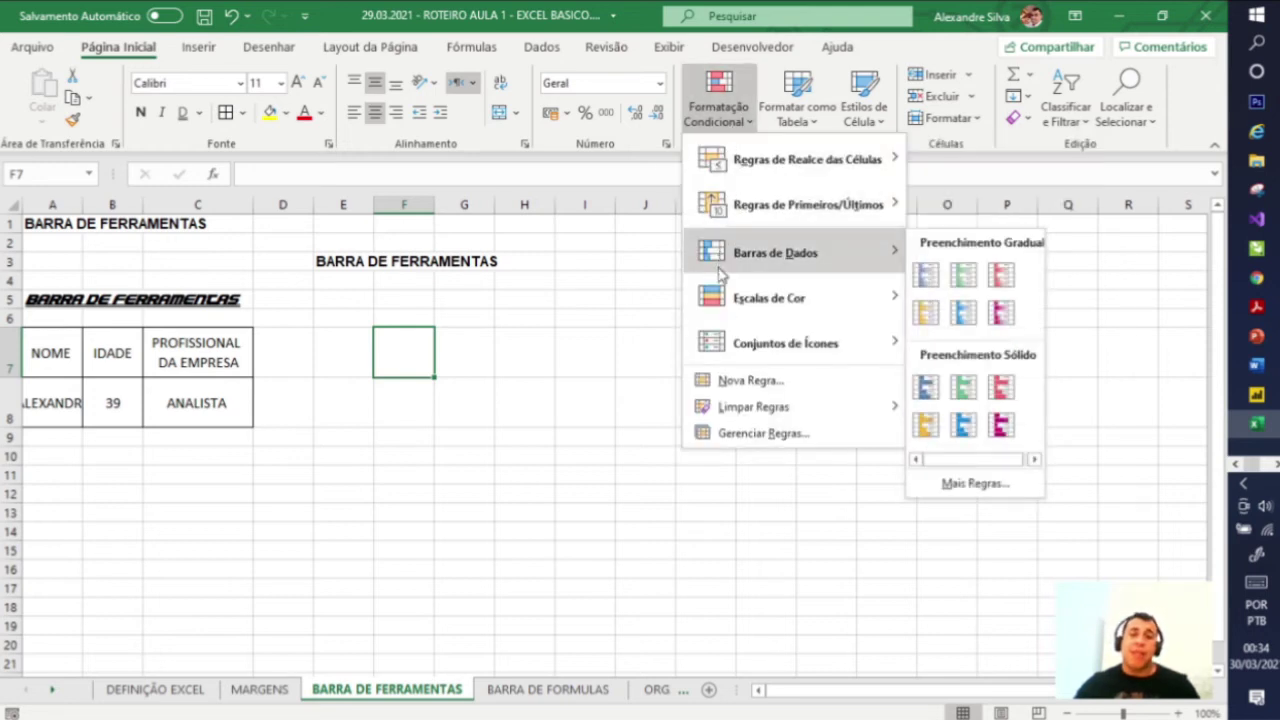
{"action": "mouse_move", "coordinate": [748, 337]}
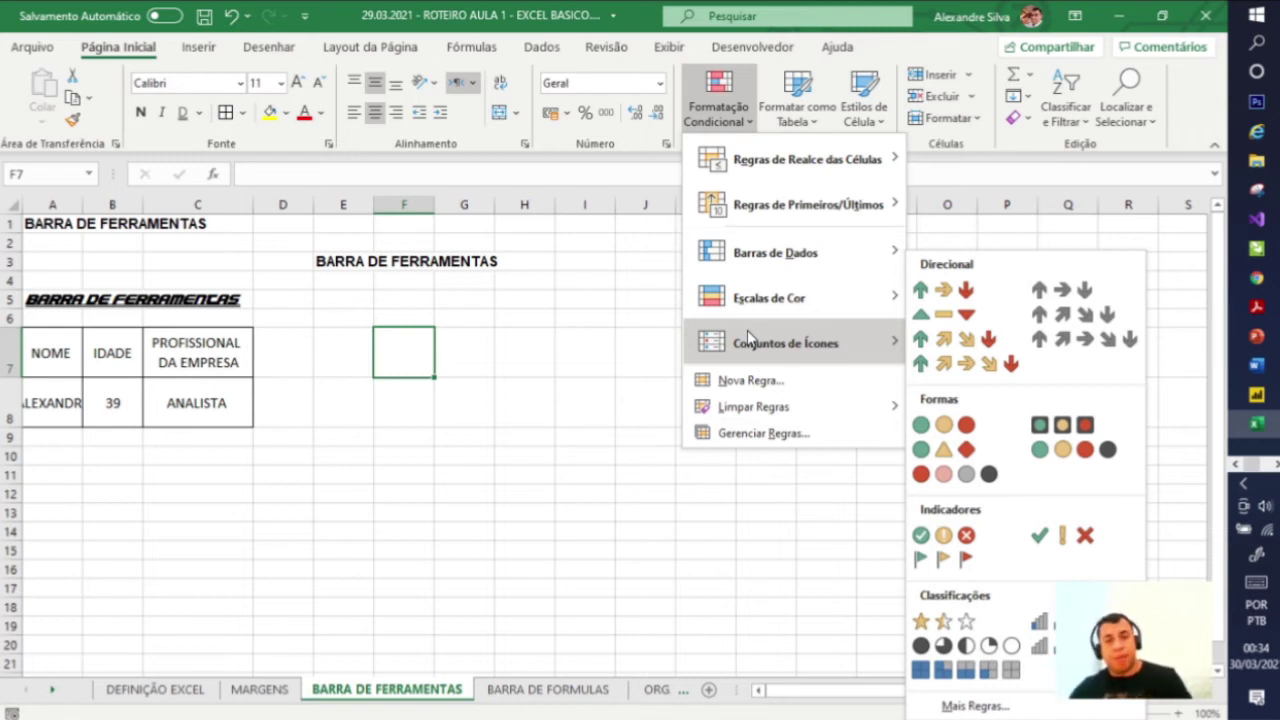
{"action": "mouse_move", "coordinate": [880, 298]}
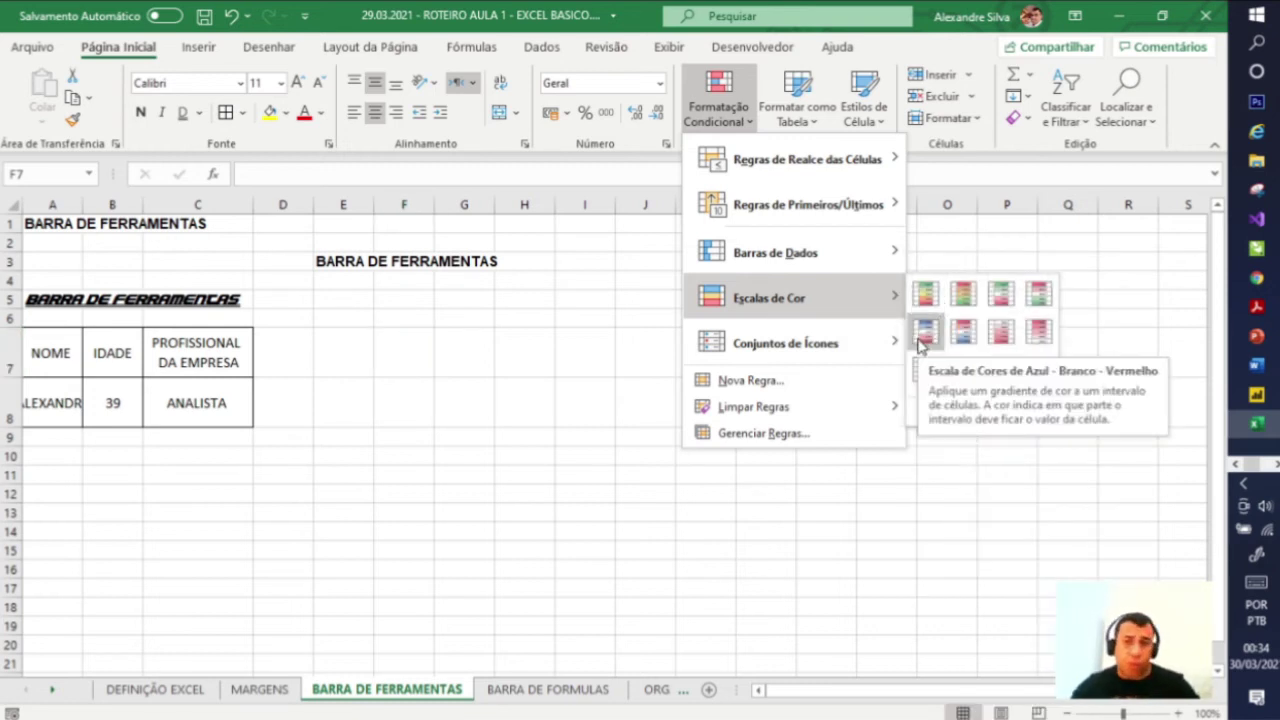
{"action": "mouse_move", "coordinate": [828, 256]}
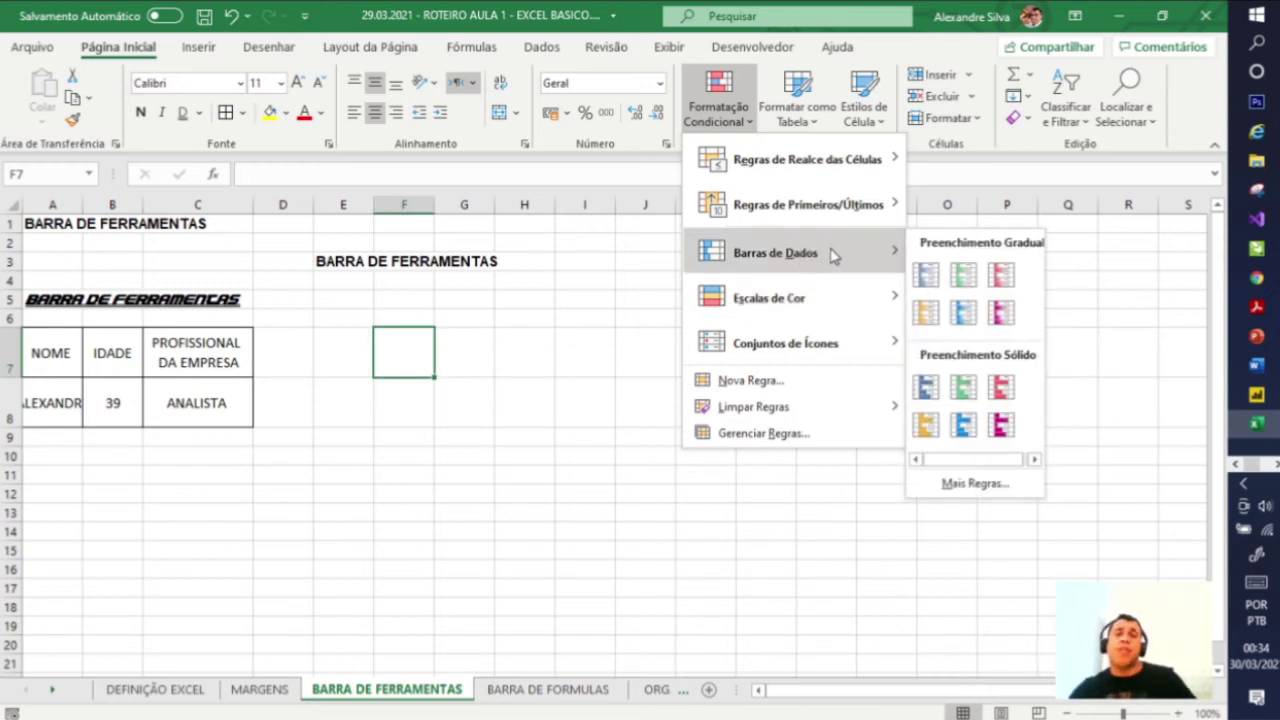
{"action": "left_click", "coordinate": [640, 255]}
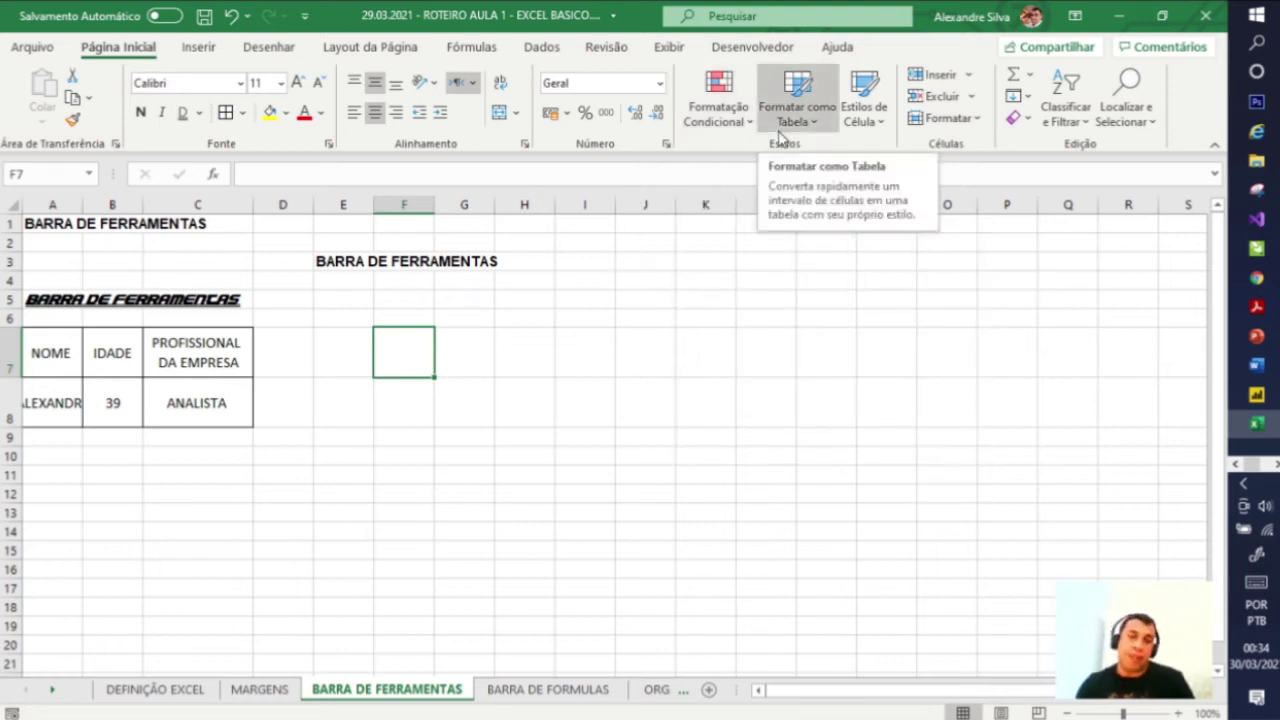
Step: Review the table styles and the cell styles on offer without applying any
{"action": "left_click", "coordinate": [818, 122]}
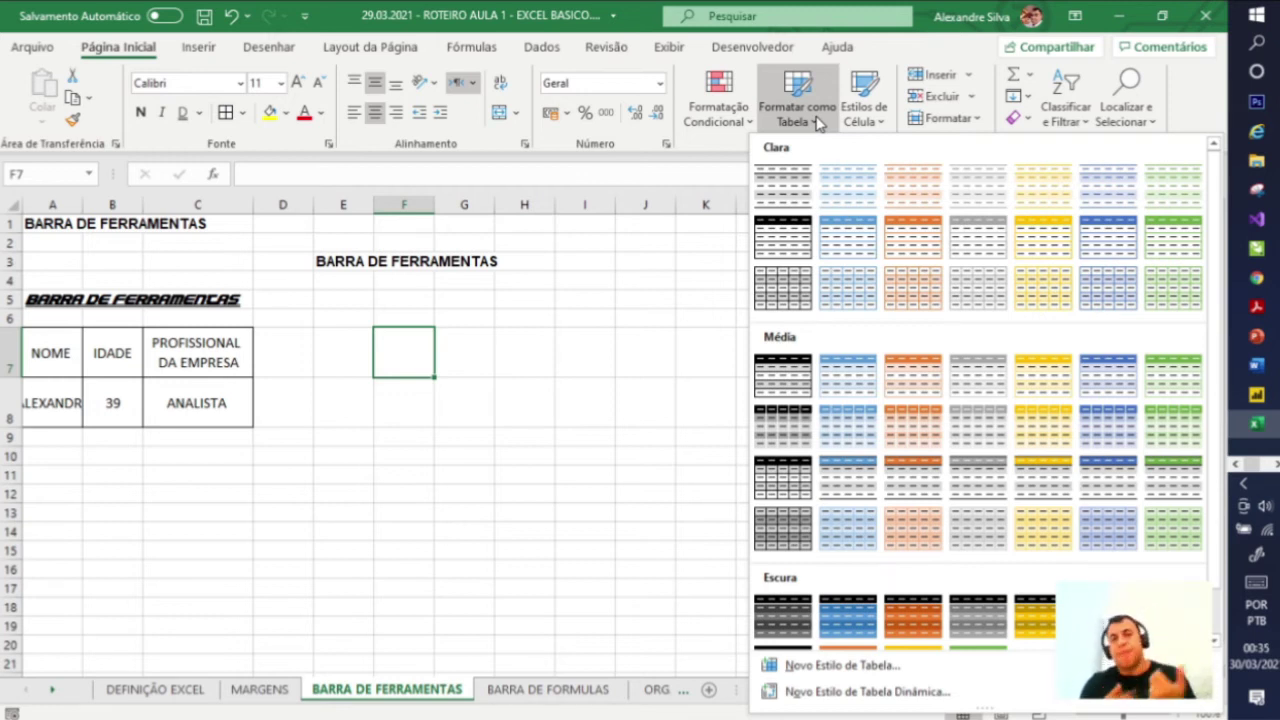
{"action": "left_click", "coordinate": [879, 126]}
{"action": "left_click", "coordinate": [879, 126]}
{"action": "left_click", "coordinate": [880, 128]}
{"action": "left_click", "coordinate": [879, 126]}
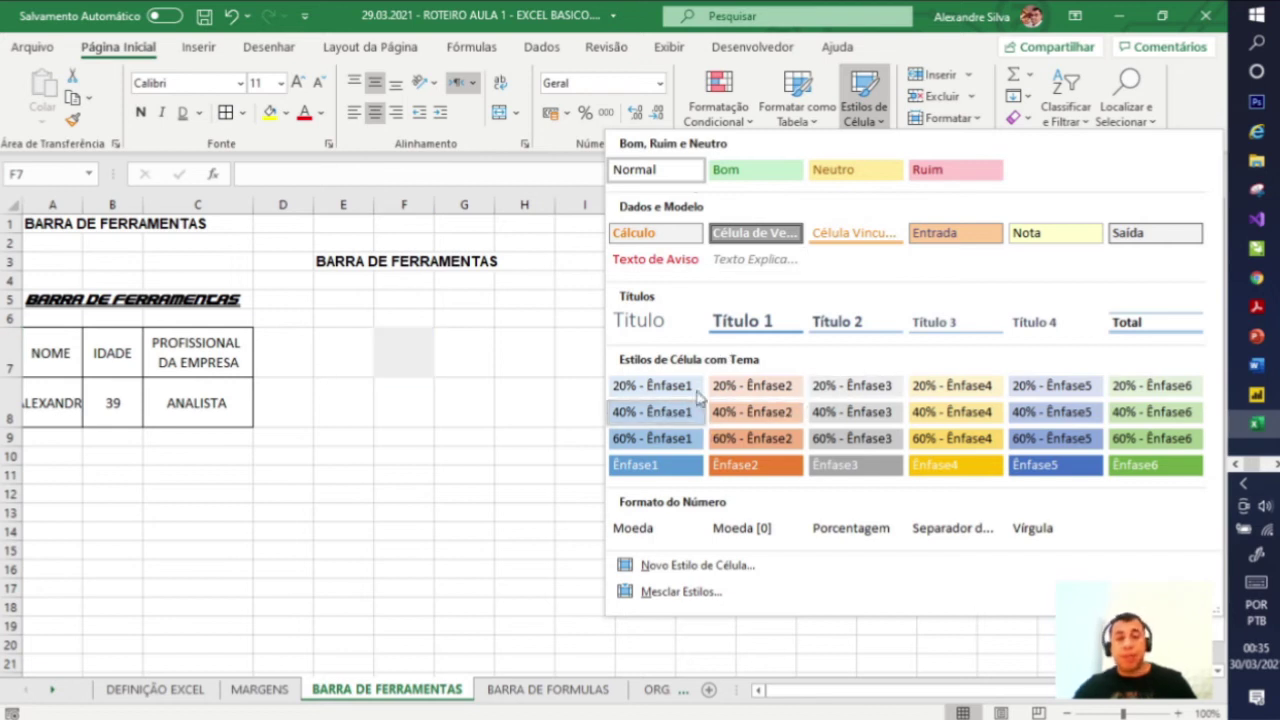
{"action": "left_click", "coordinate": [522, 392]}
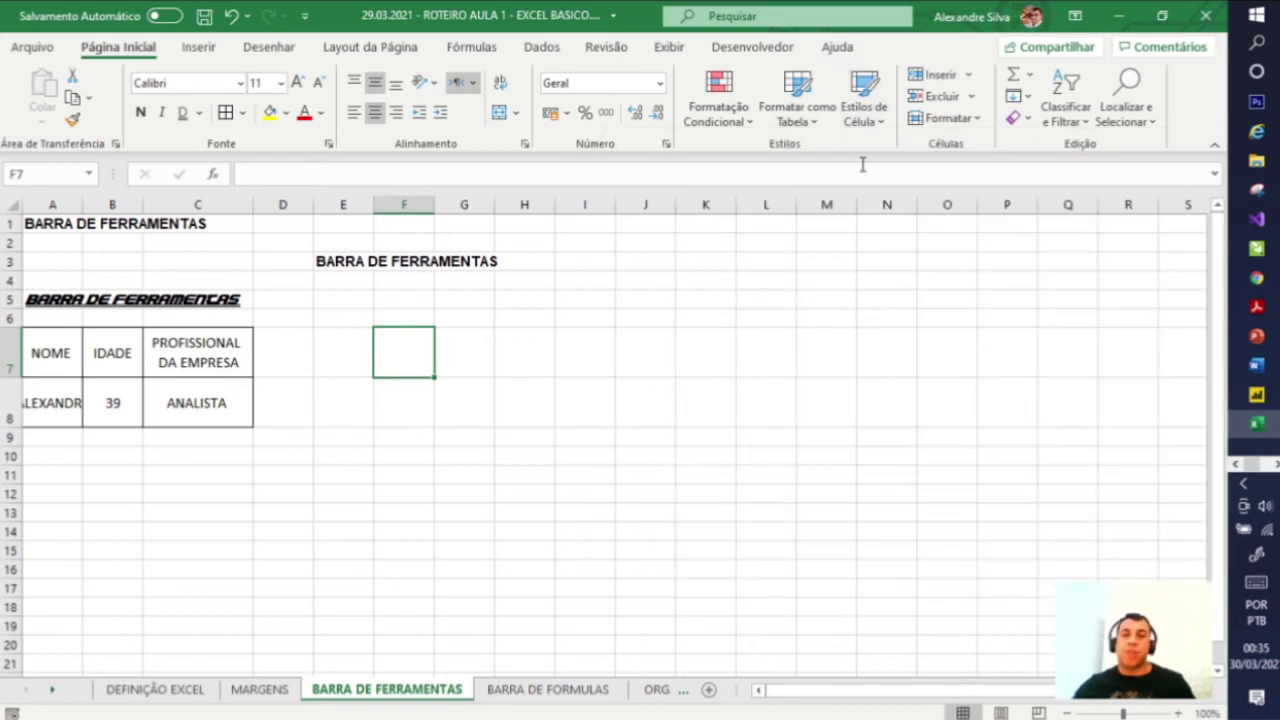
Step: Review the options for inserting cells, rows, columns and sheets, and the AutoSum functions
{"action": "left_click", "coordinate": [966, 77]}
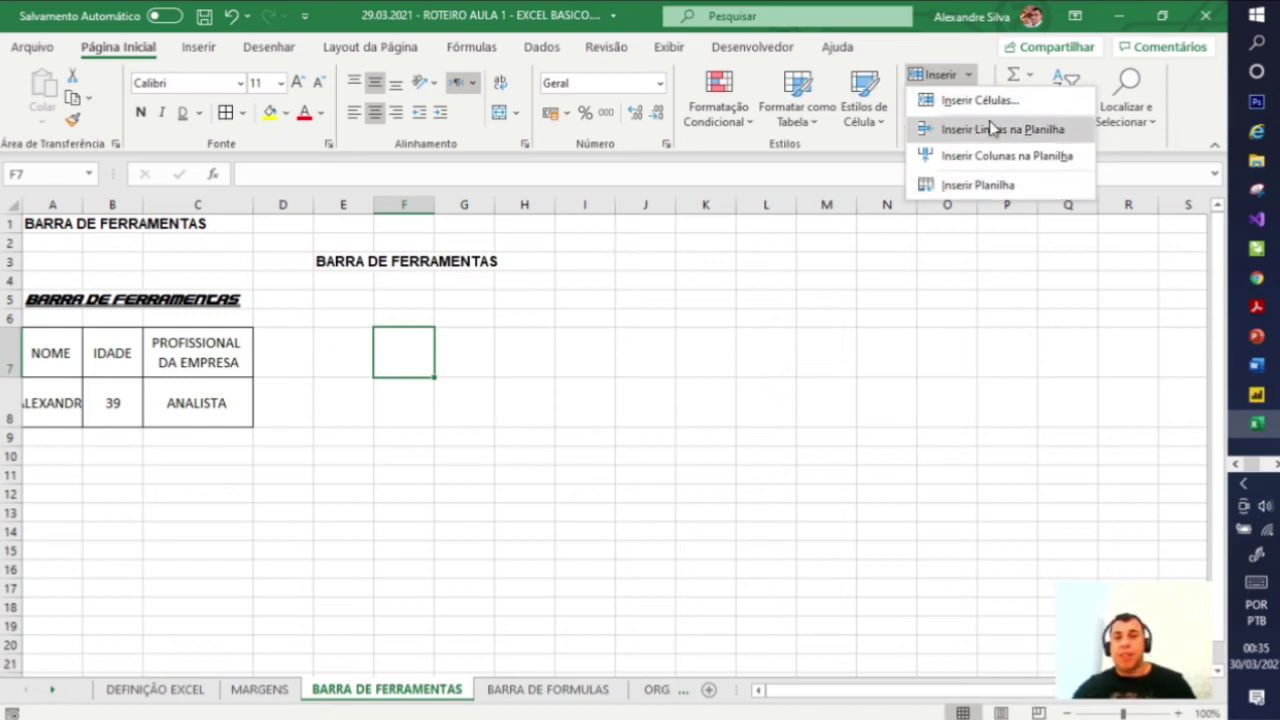
{"action": "left_click", "coordinate": [690, 363]}
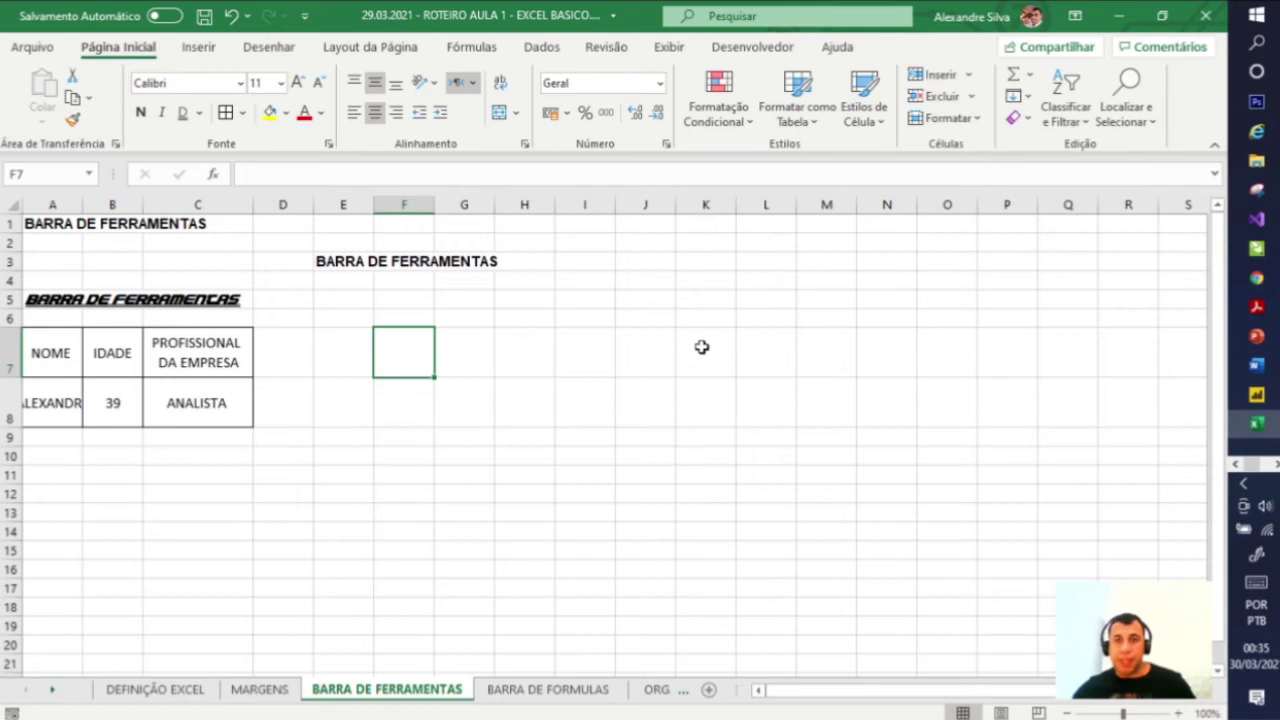
{"action": "left_click", "coordinate": [1029, 75]}
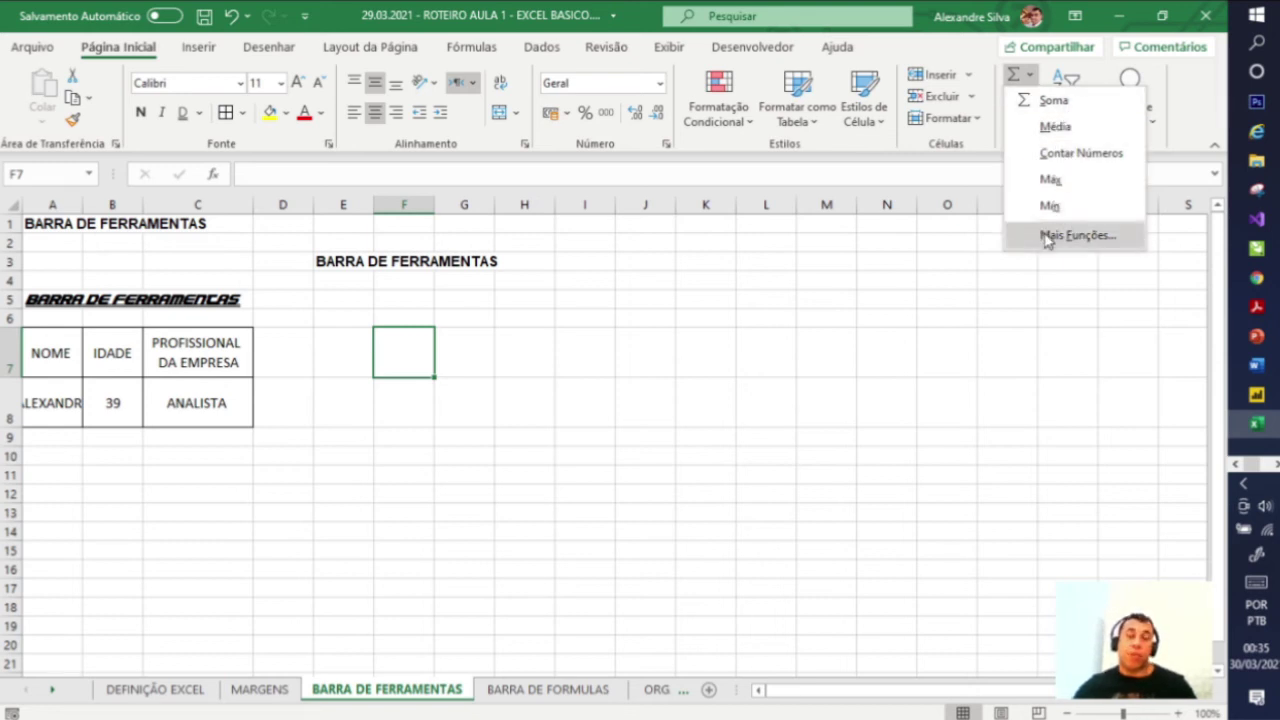
{"action": "left_click", "coordinate": [975, 250]}
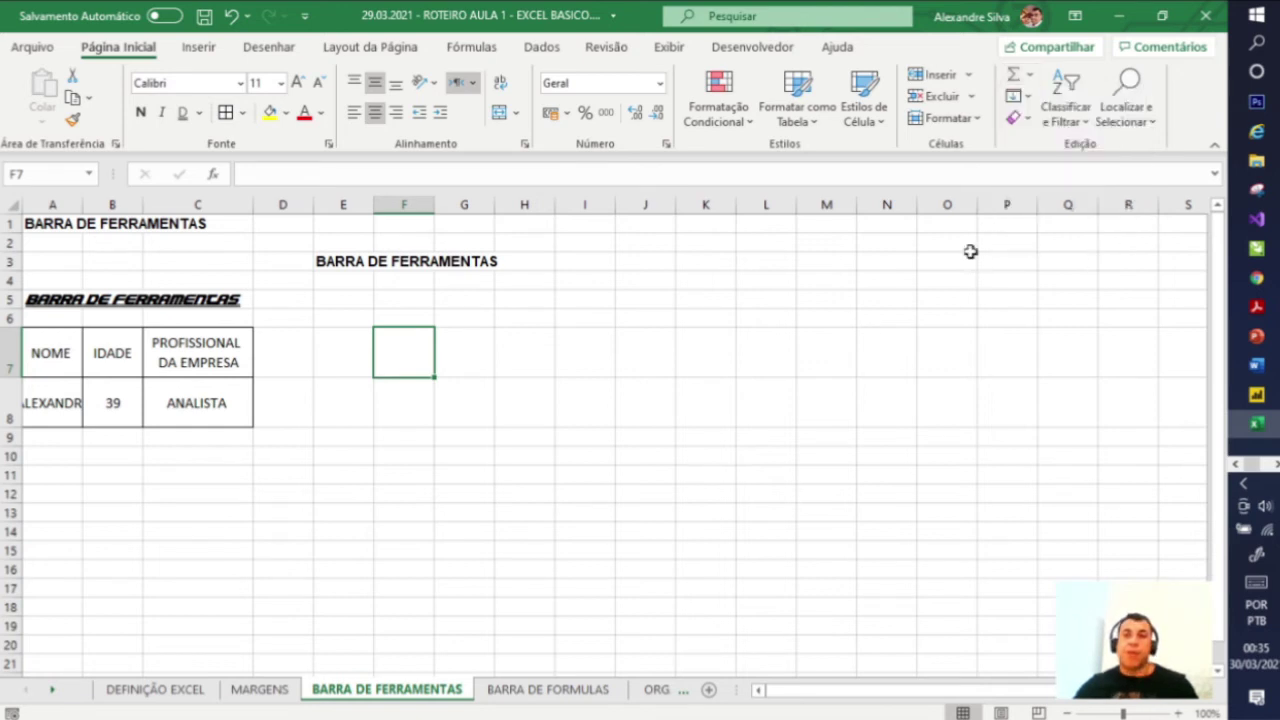
Step: Review the fill options, from filling down to Série, Justificar and Preenchimento Relâmpago
{"action": "left_click", "coordinate": [1068, 112]}
{"action": "left_click", "coordinate": [1020, 96]}
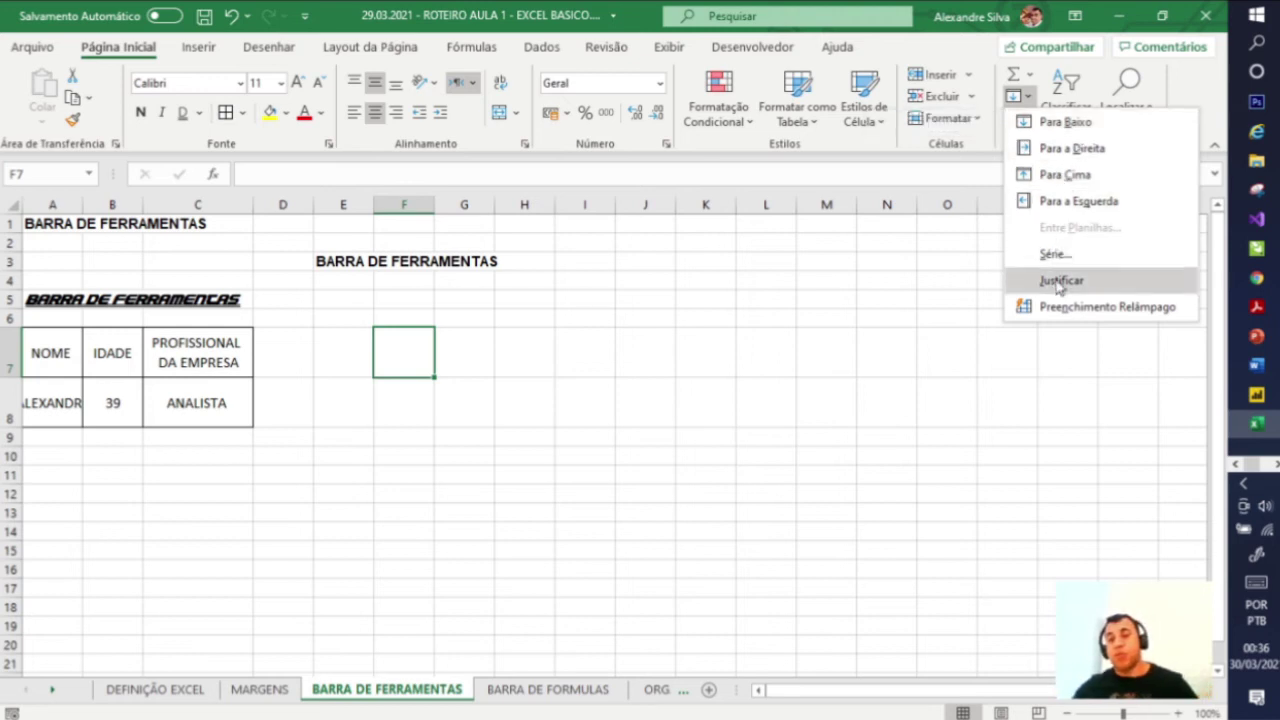
{"action": "left_click", "coordinate": [1090, 352]}
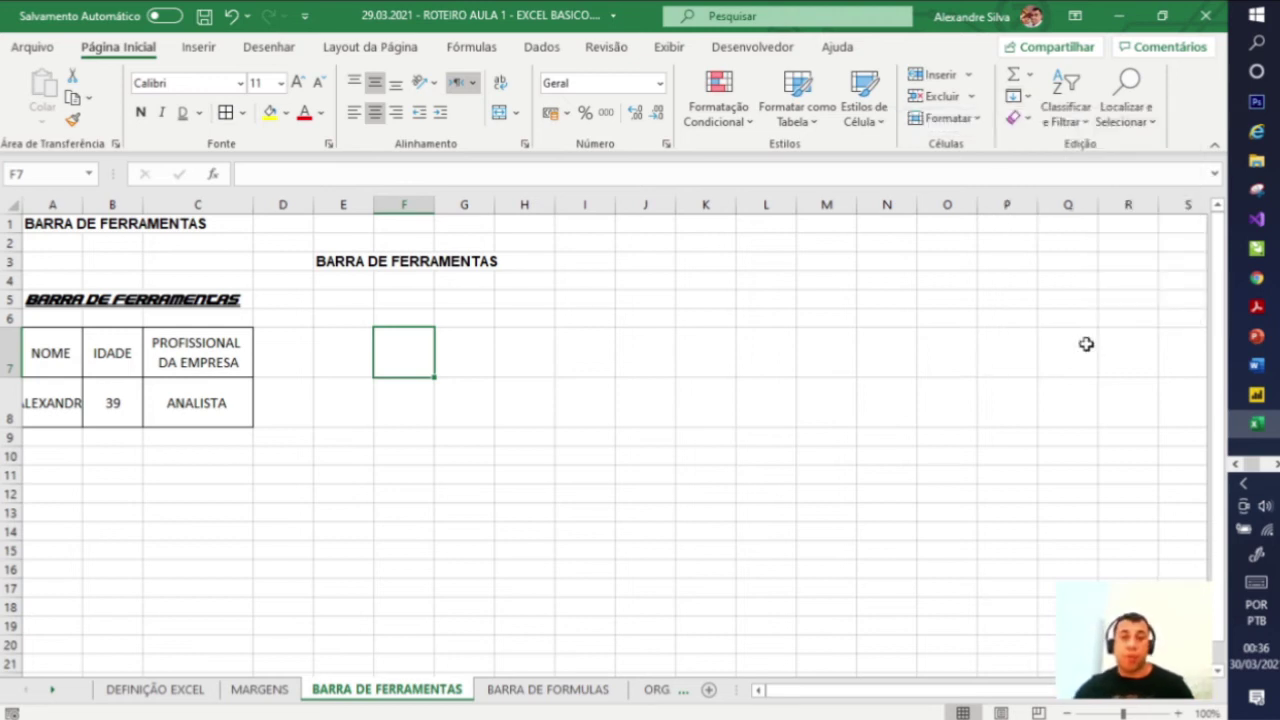
Step: Review the sort and filter commands and the find and select commands
{"action": "left_click", "coordinate": [1088, 130]}
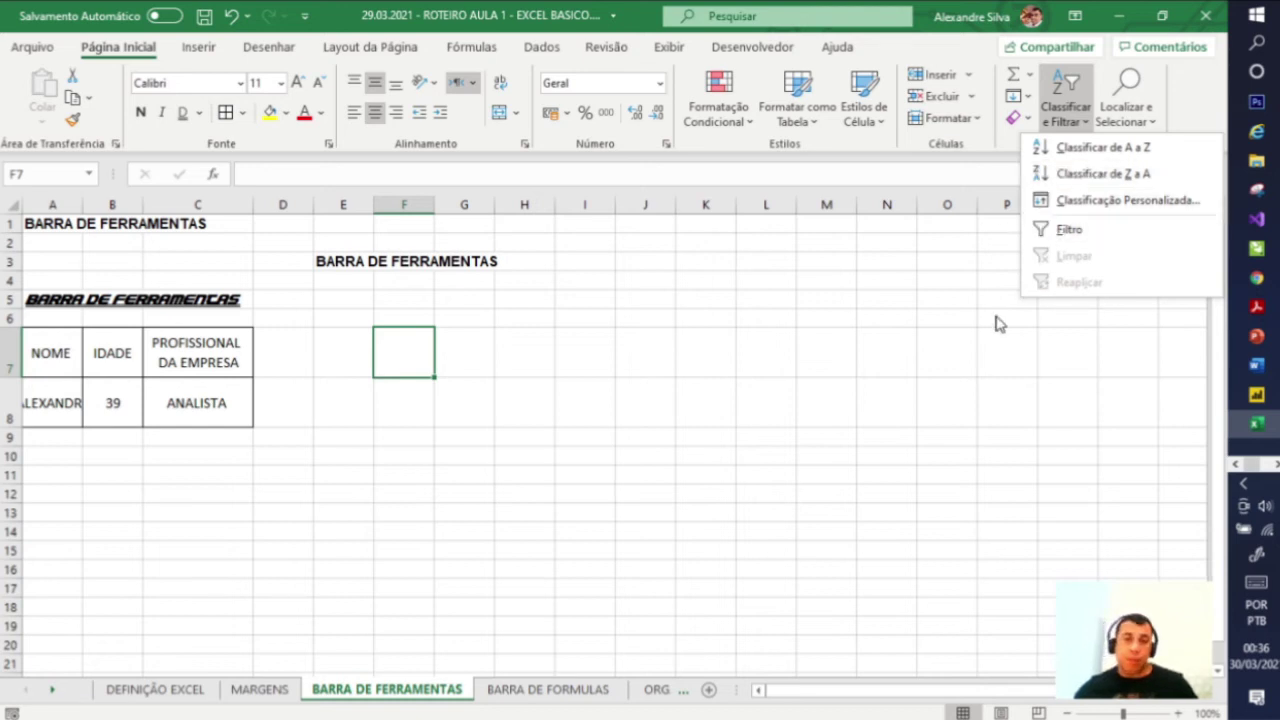
{"action": "left_click", "coordinate": [895, 378]}
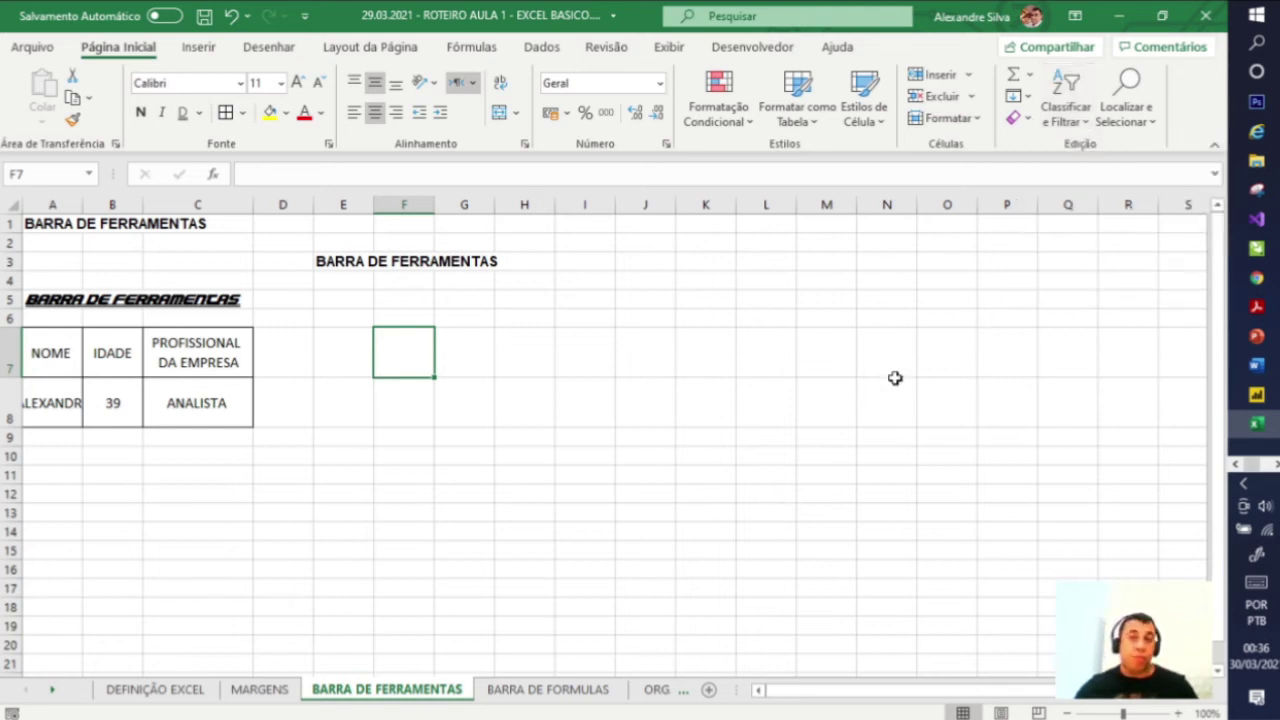
{"action": "left_click", "coordinate": [1150, 122]}
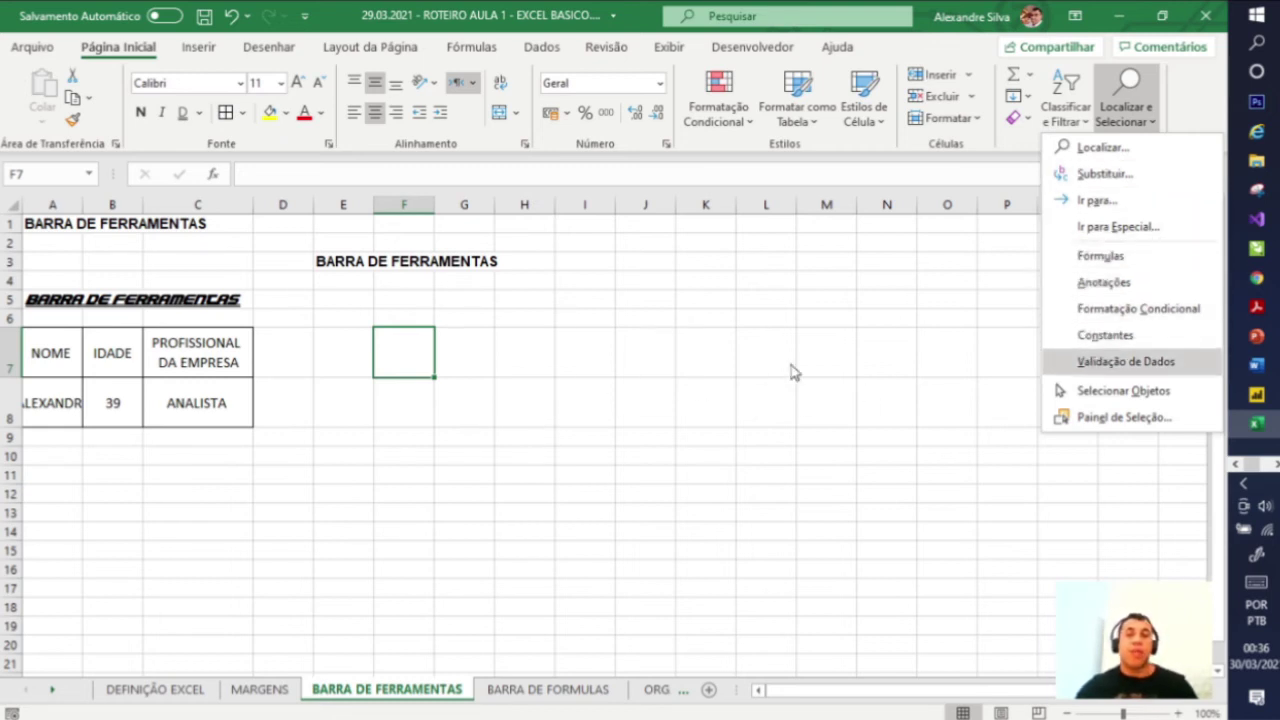
{"action": "left_click", "coordinate": [821, 353]}
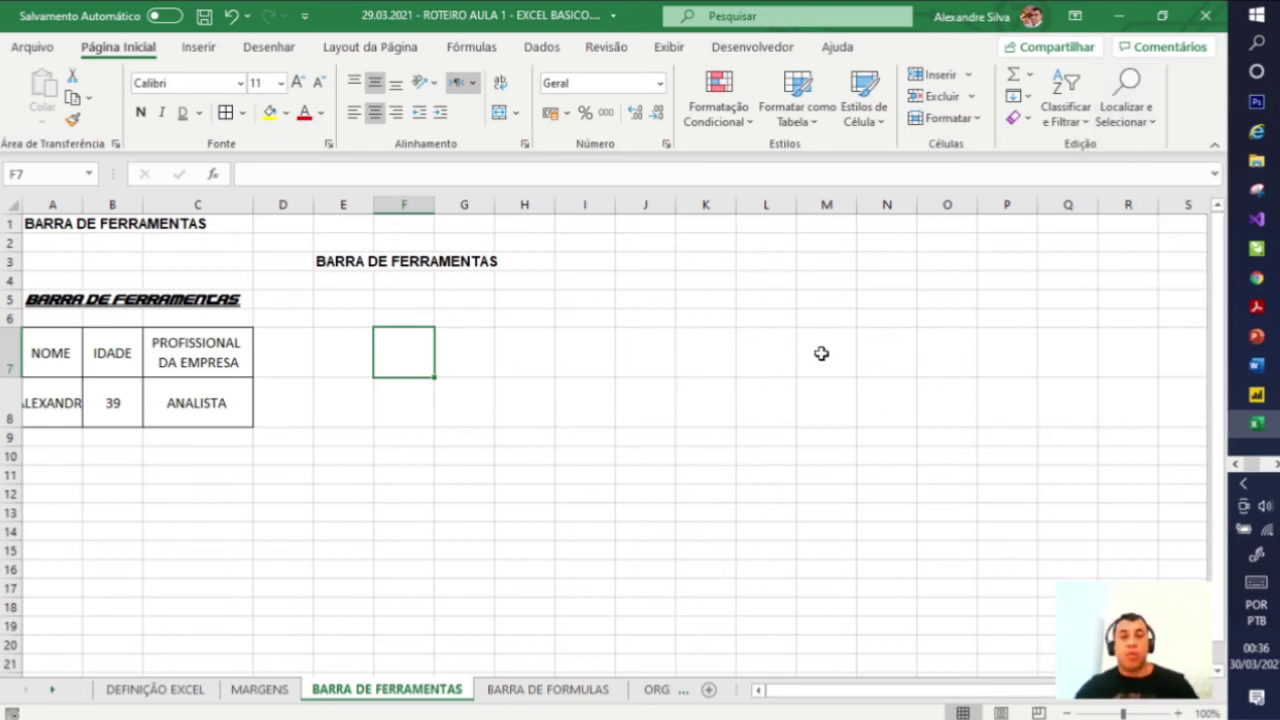
Step: Review the insertable illustrations and browse the shape gallery, from Linhas down to Fluxograma, without inserting any
{"action": "left_click", "coordinate": [198, 47]}
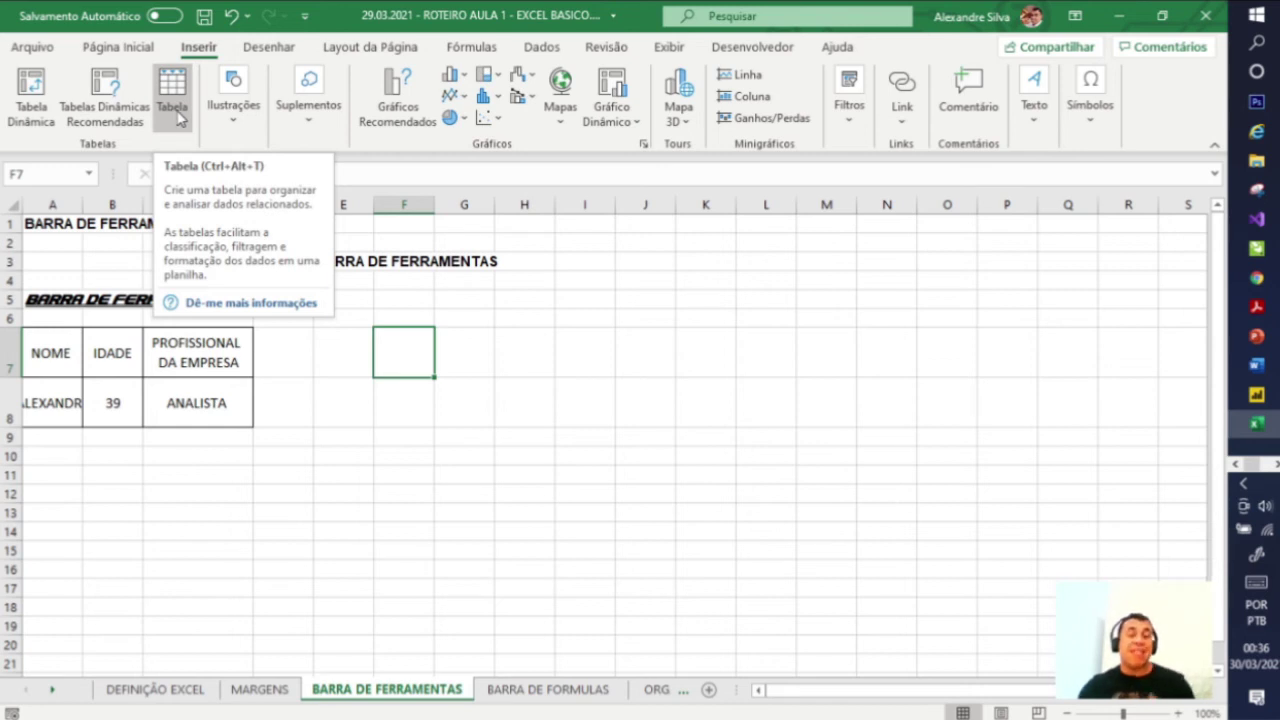
{"action": "left_click", "coordinate": [245, 118]}
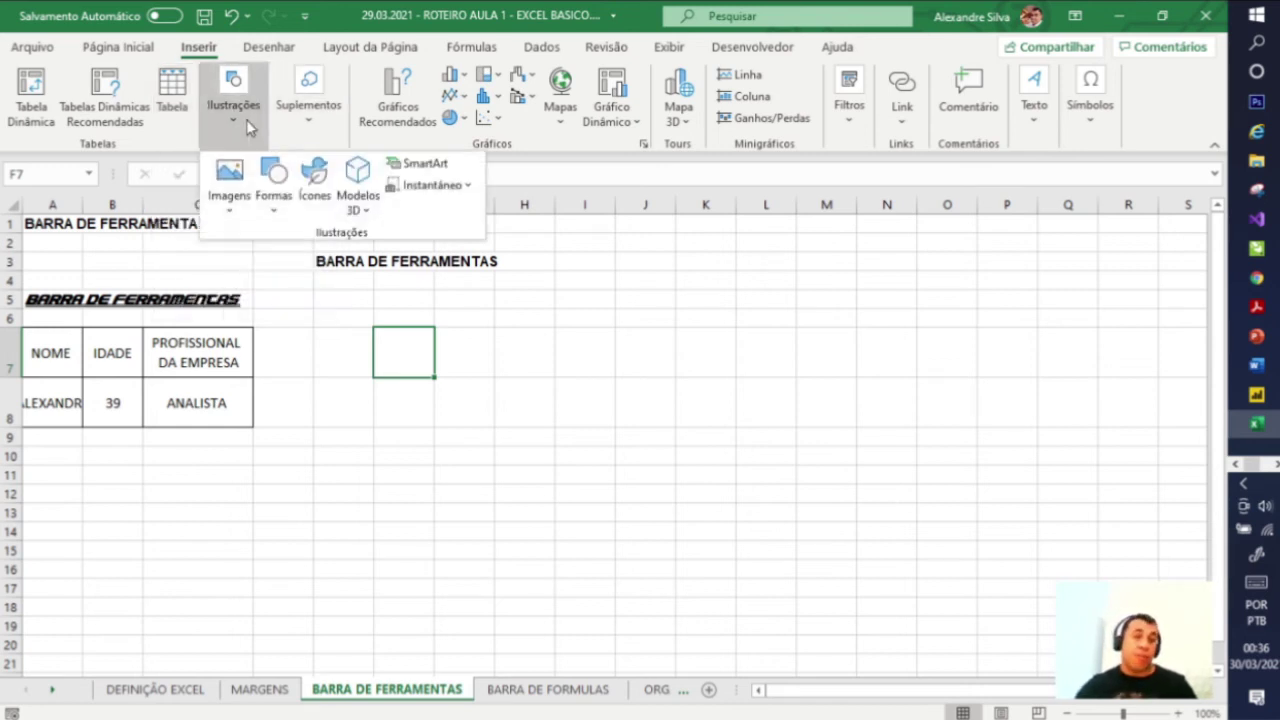
{"action": "left_click", "coordinate": [283, 212]}
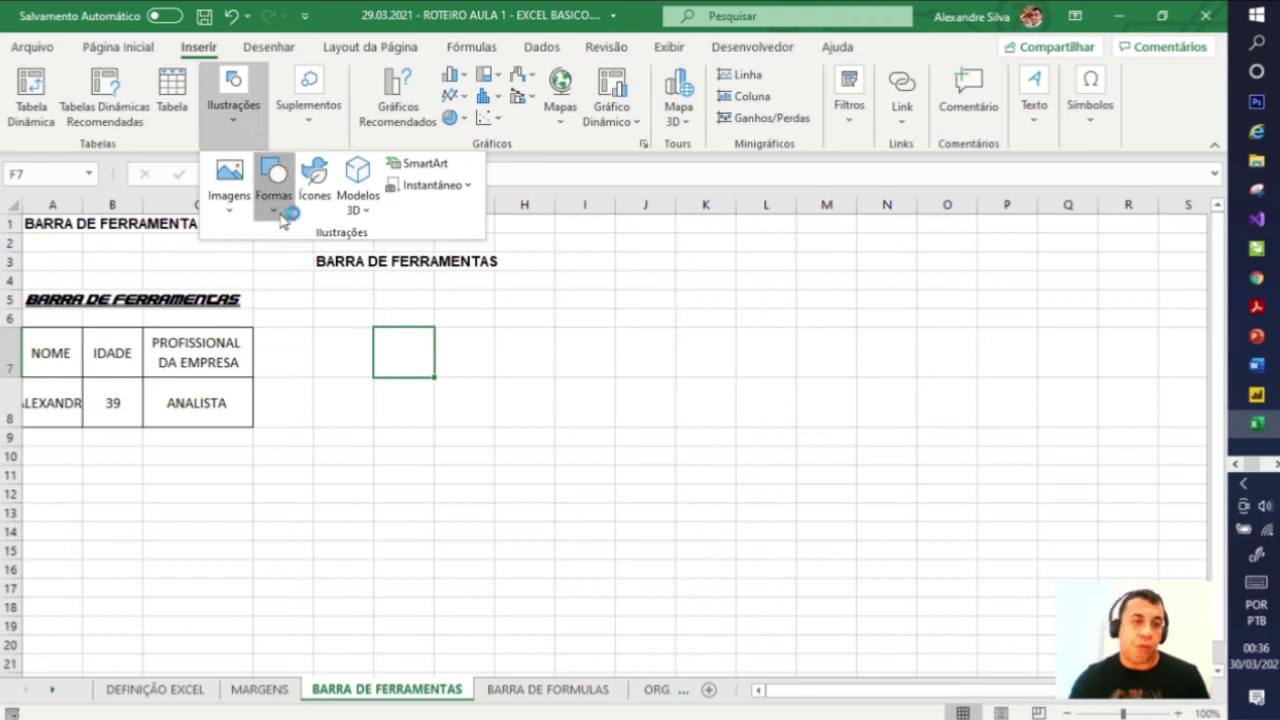
{"action": "scroll", "coordinate": [409, 455], "scroll_direction": "down", "scroll_amount": 3}
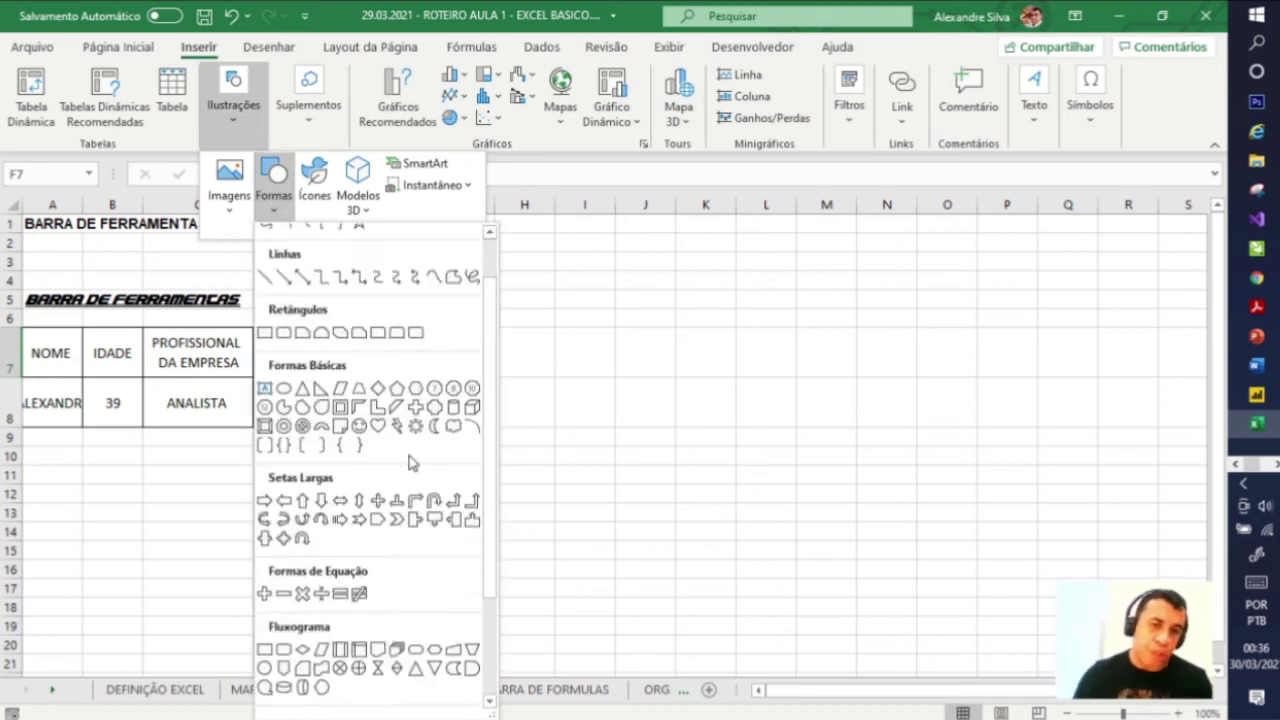
{"action": "scroll", "coordinate": [405, 417], "scroll_direction": "up", "scroll_amount": 3}
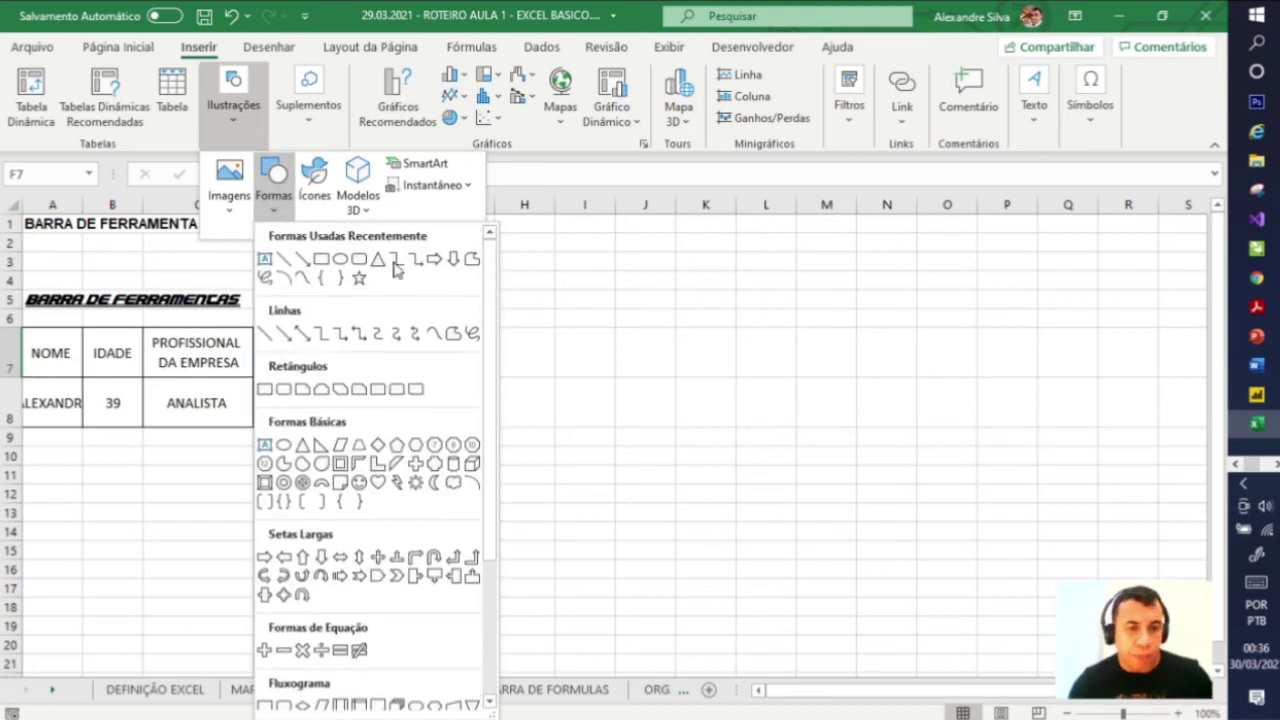
{"action": "left_click", "coordinate": [591, 283]}
Step: Review the sources for inserting a 3D model, Este dispositivo and Modelos 3D em estoque
{"action": "left_click", "coordinate": [237, 114]}
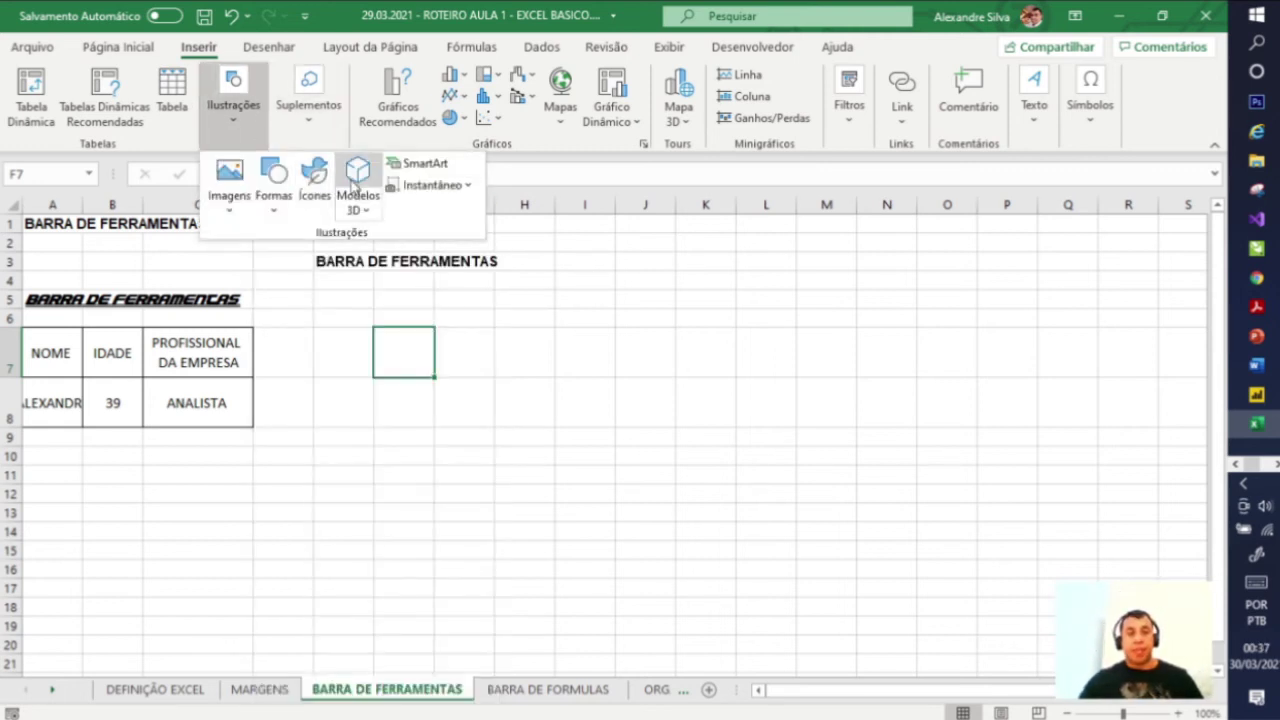
{"action": "left_click", "coordinate": [362, 214]}
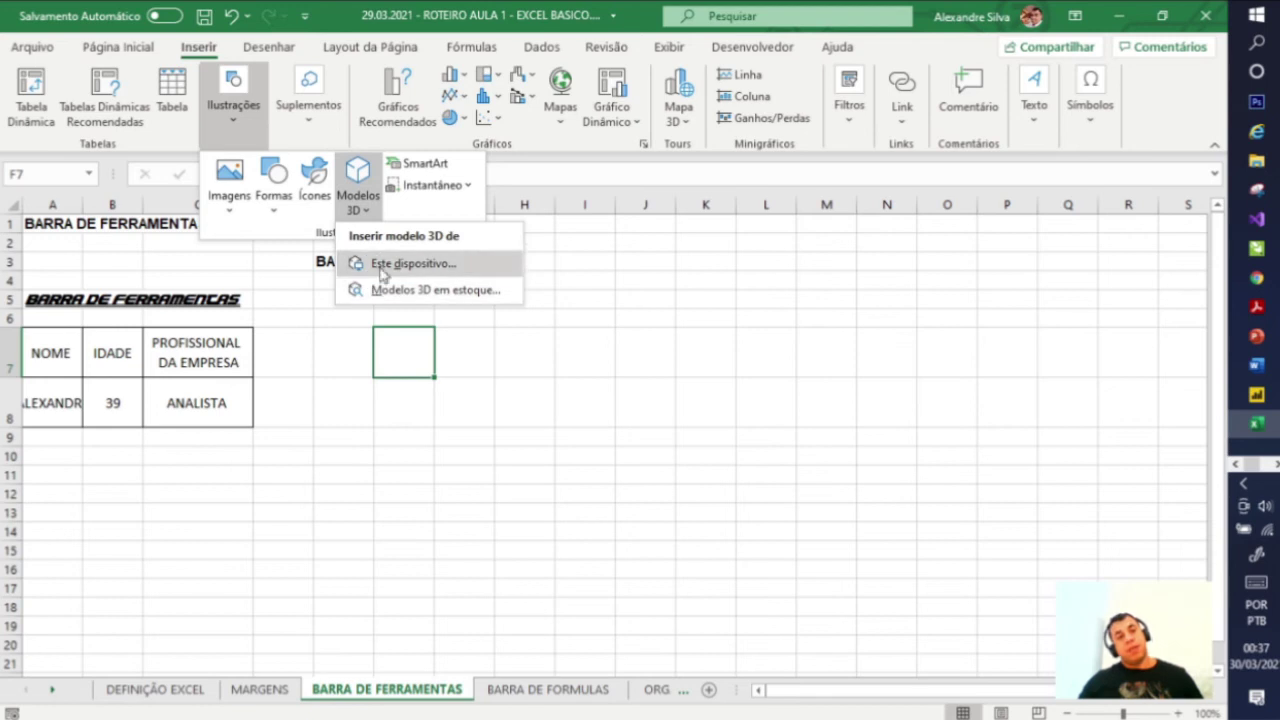
{"action": "left_click", "coordinate": [585, 395]}
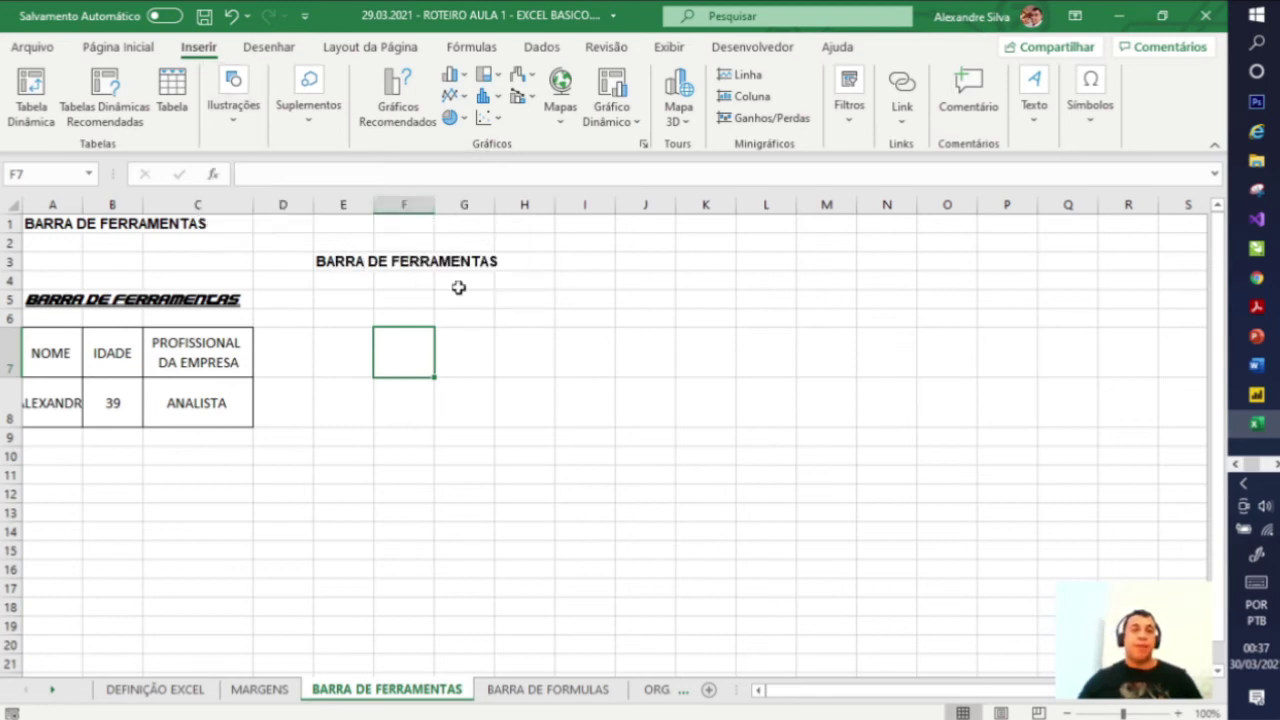
Step: Review the available add-ins, such as Bing Maps and People Graph, and the Mapa 3D options
{"action": "left_click", "coordinate": [320, 123]}
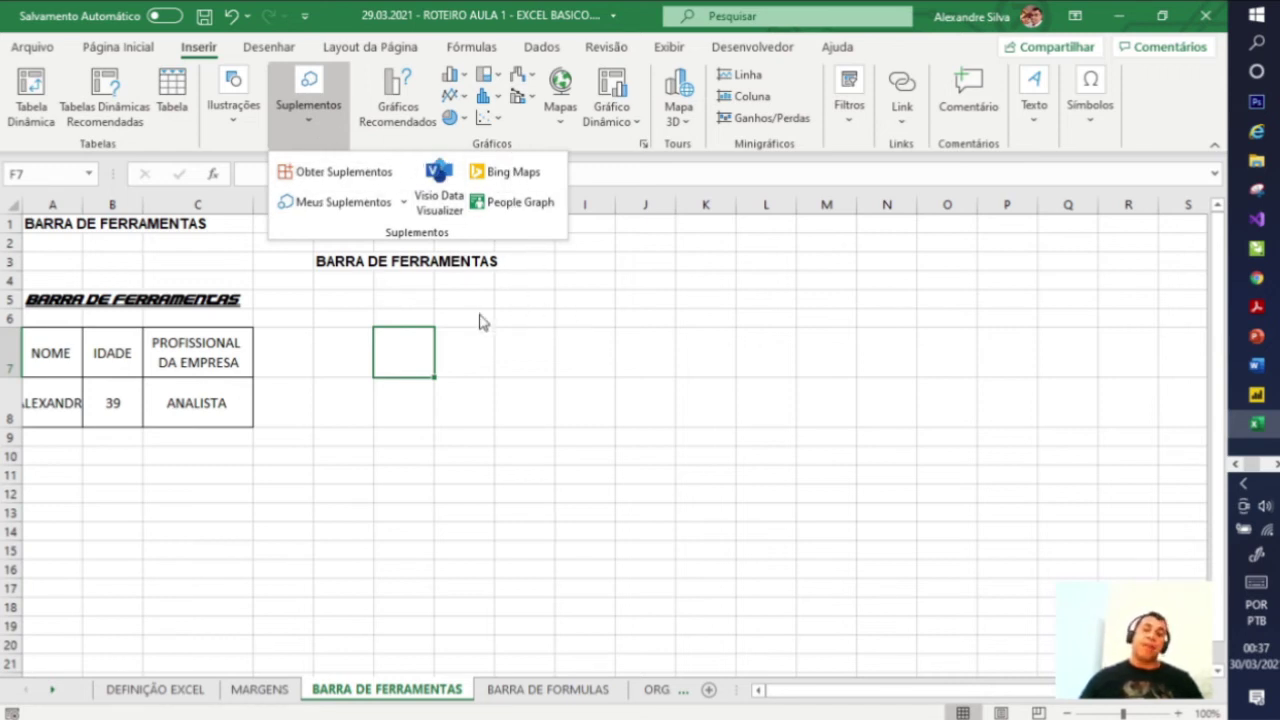
{"action": "left_click", "coordinate": [578, 347]}
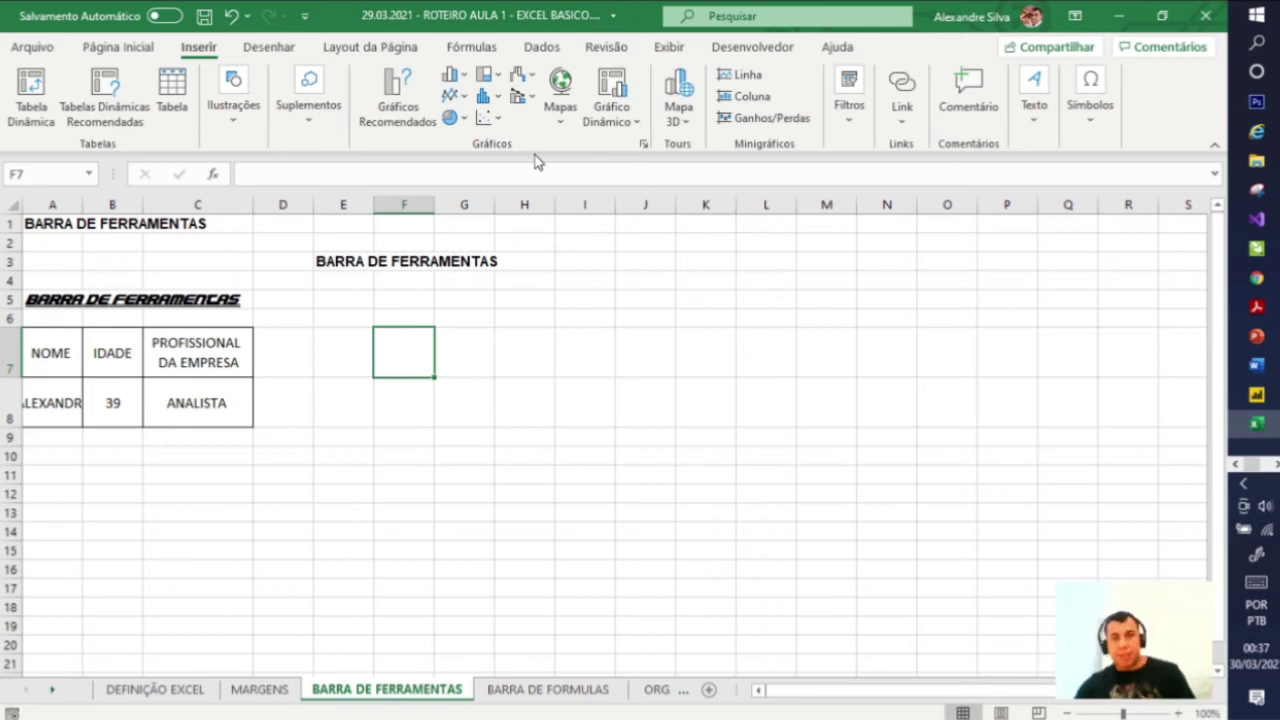
{"action": "left_click", "coordinate": [679, 108]}
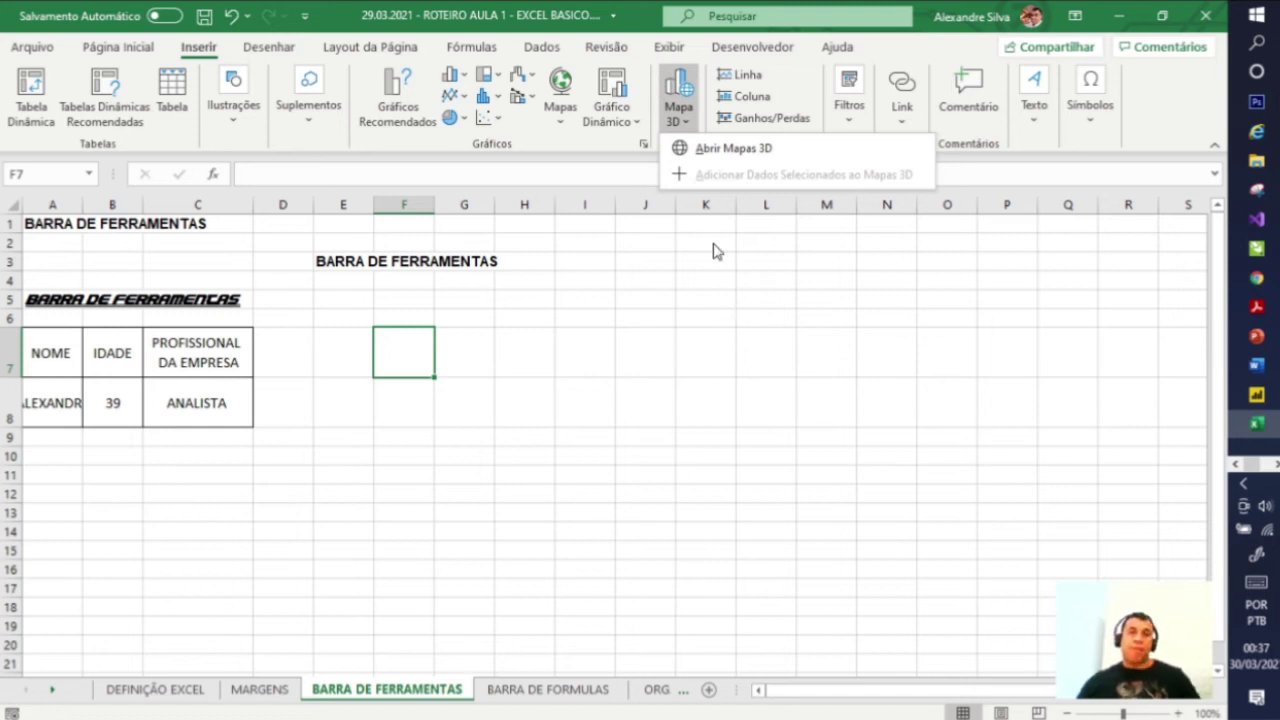
{"action": "left_click", "coordinate": [725, 286]}
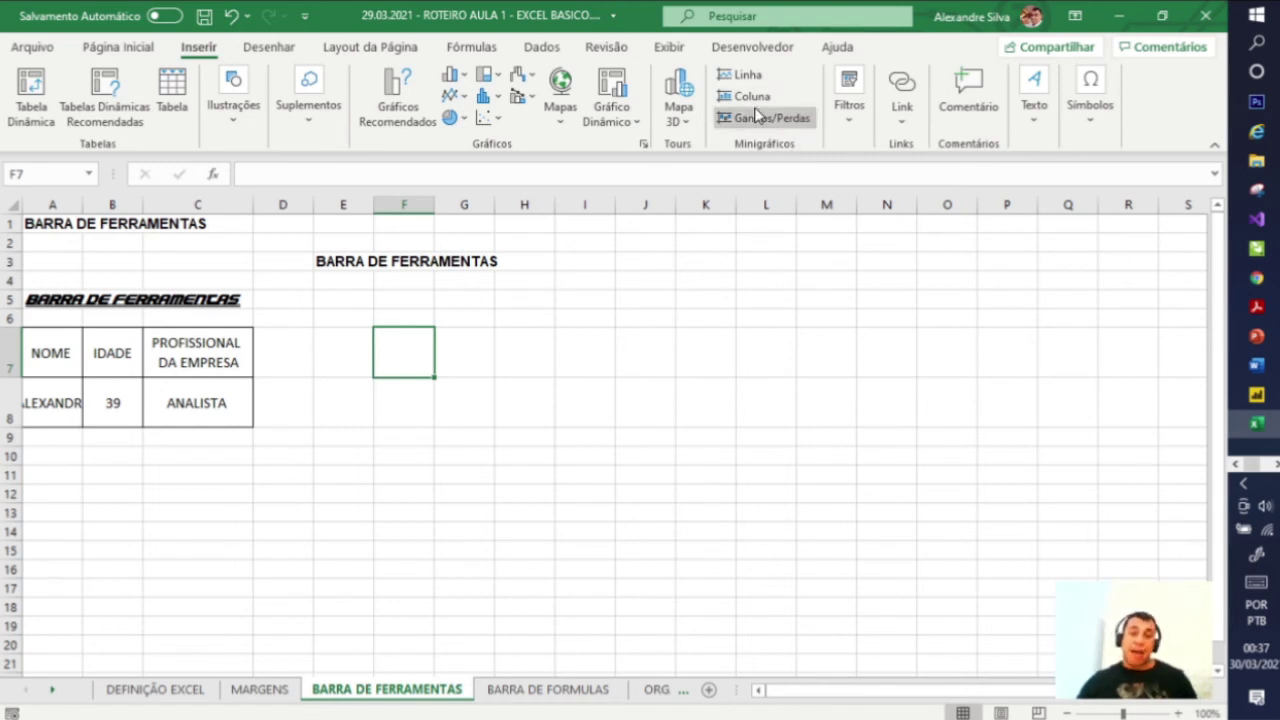
Step: Review the filter and link options, and view an empty comment box on cell F7 without posting anything
{"action": "left_click", "coordinate": [849, 131]}
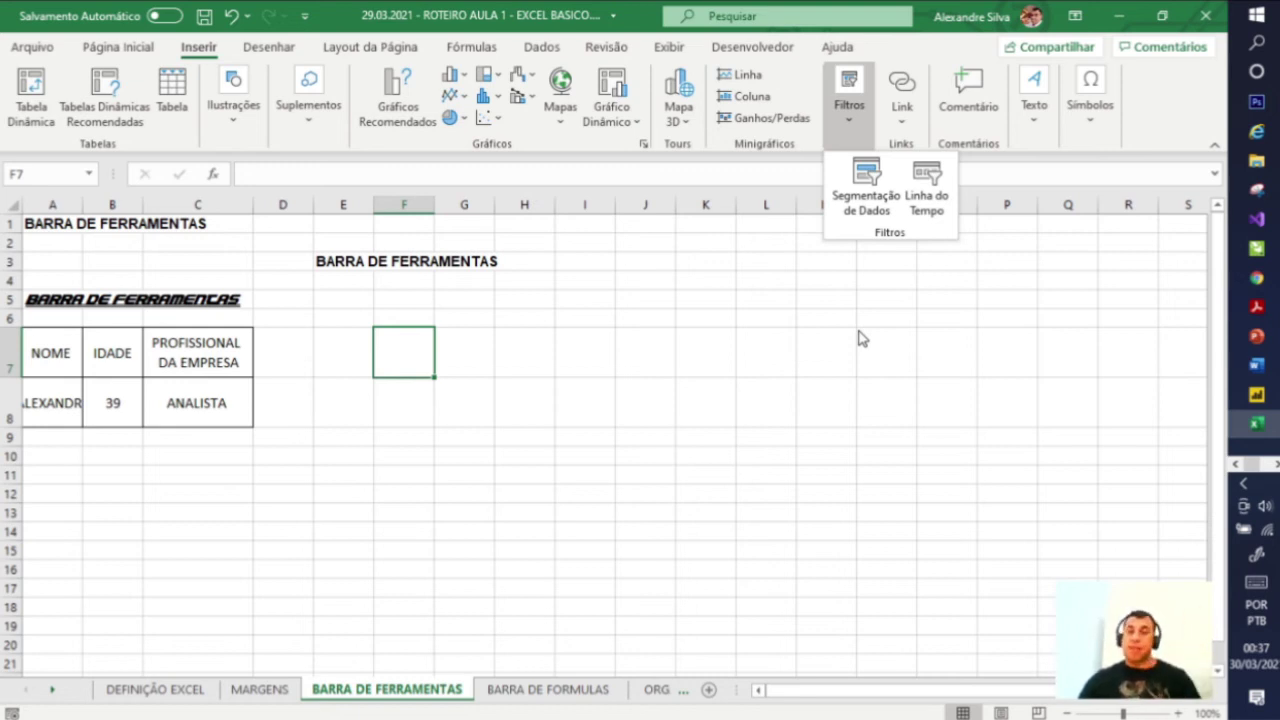
{"action": "left_click", "coordinate": [903, 128]}
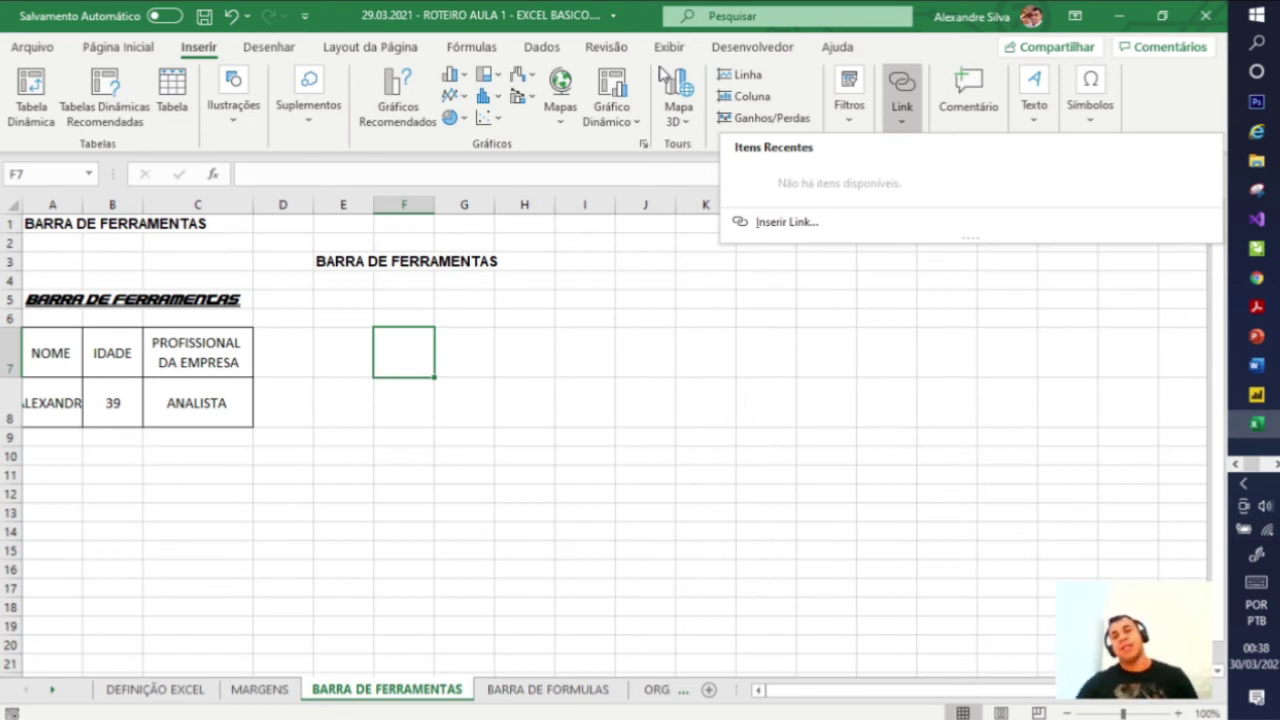
{"action": "left_click", "coordinate": [988, 110]}
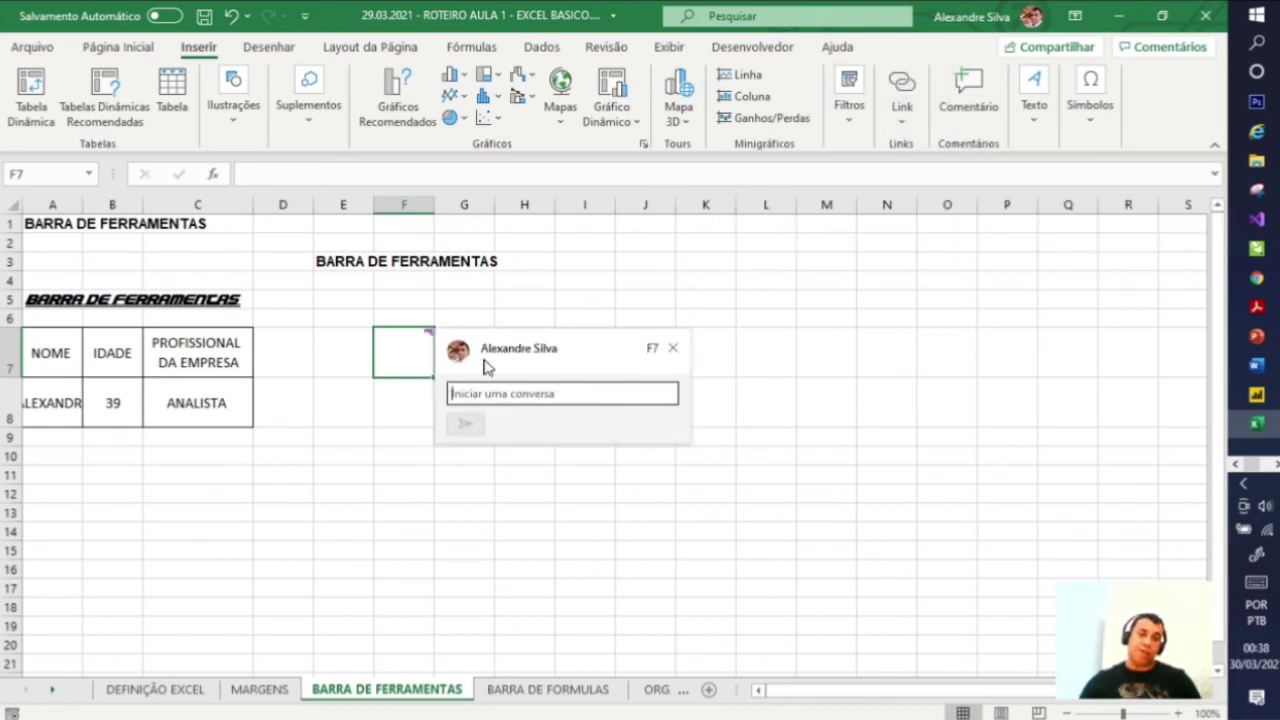
{"action": "left_click", "coordinate": [675, 350]}
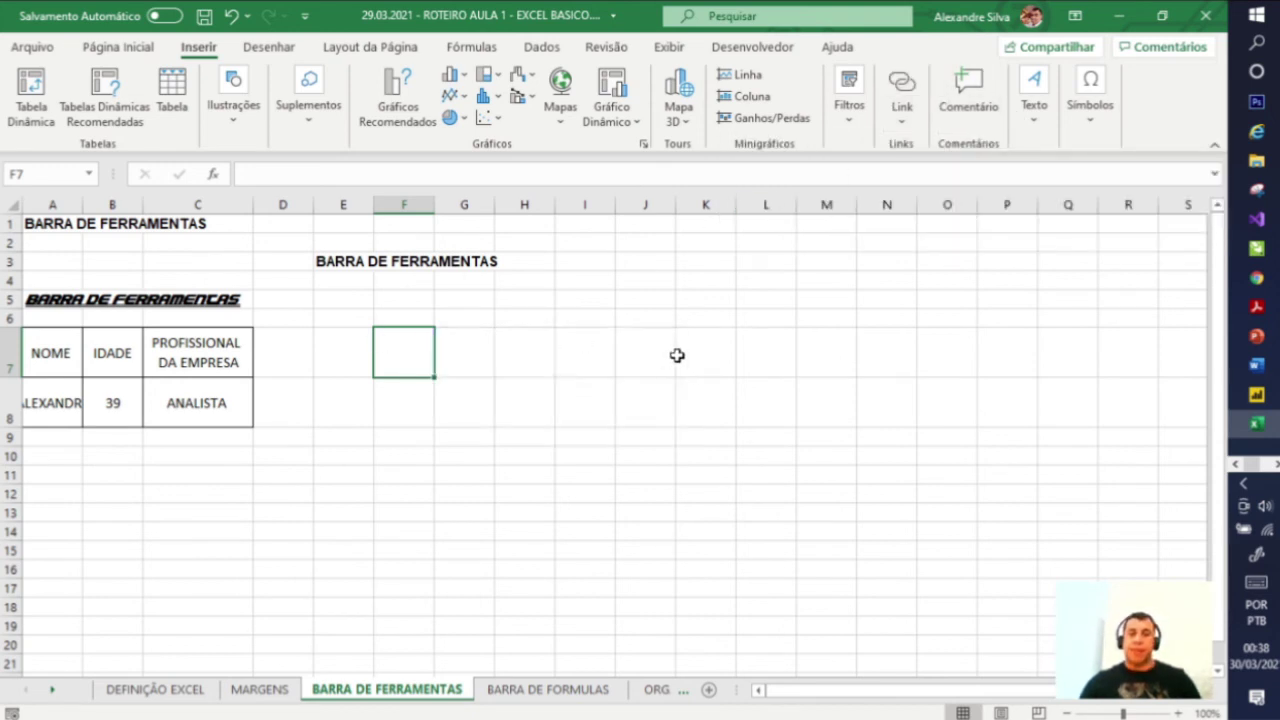
Step: Review the text objects that can be inserted and browse the gallery of ready-made equations
{"action": "left_click", "coordinate": [1036, 115]}
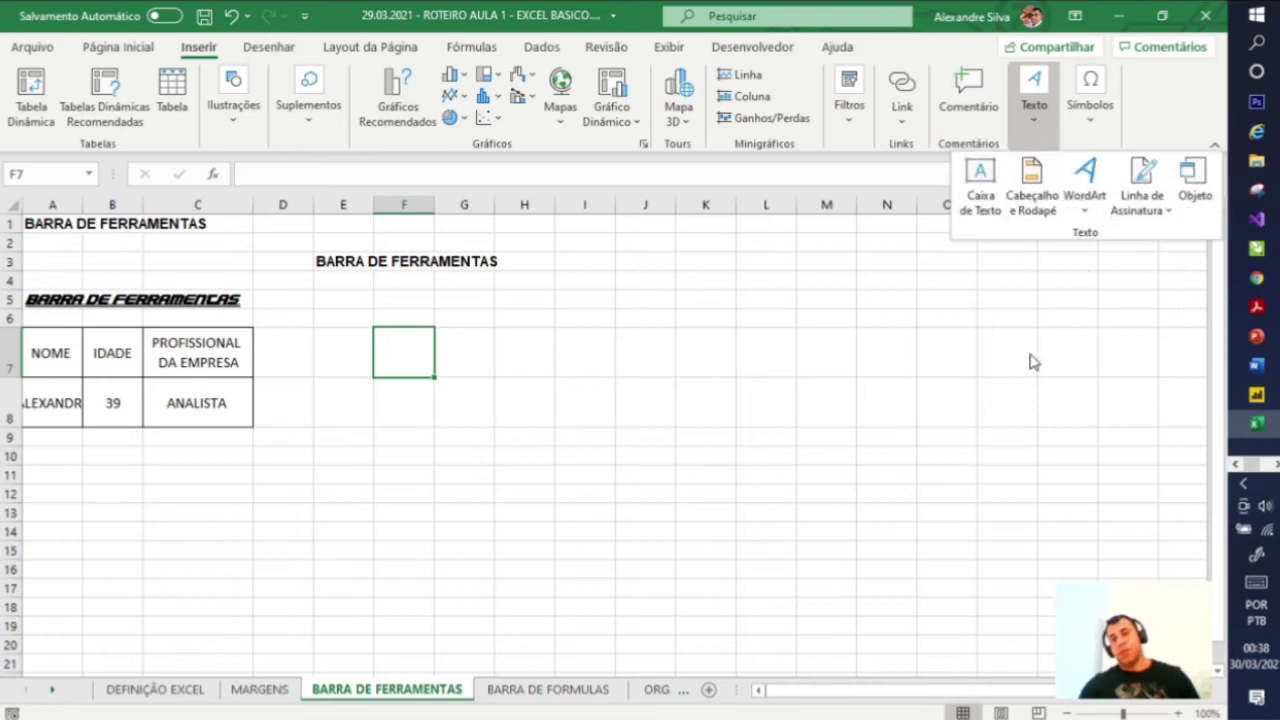
{"action": "left_click", "coordinate": [1090, 118]}
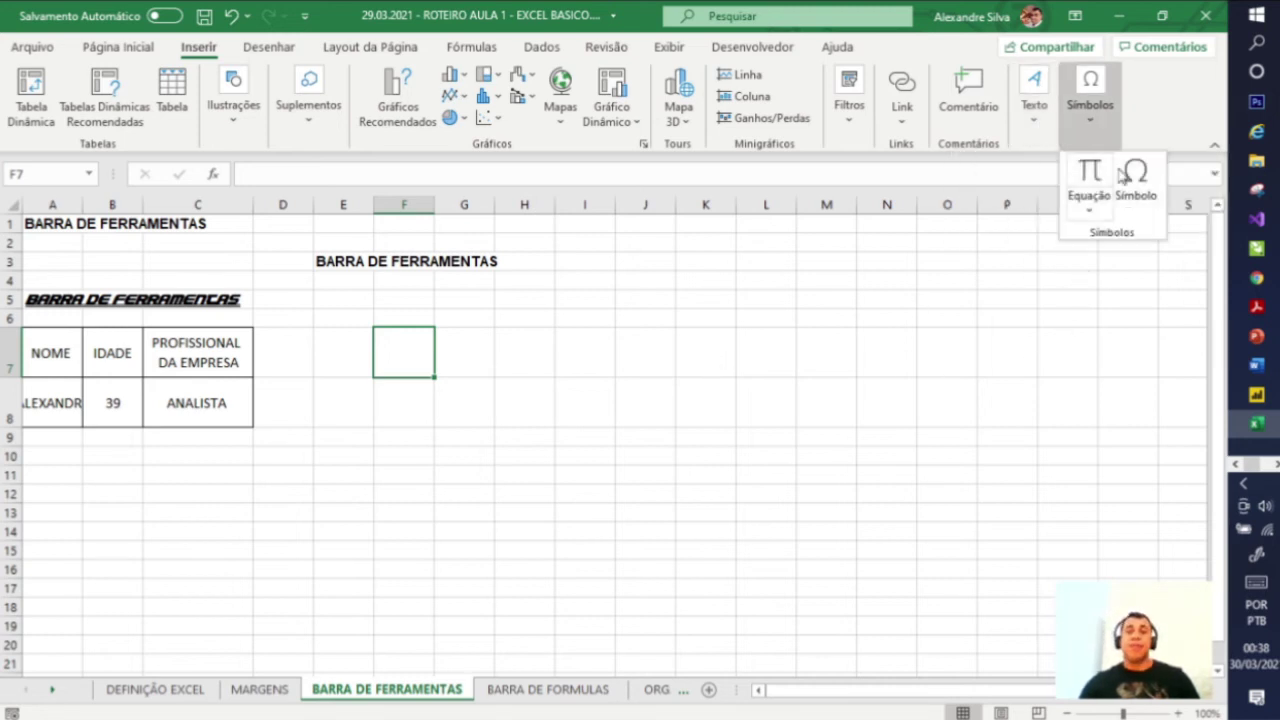
{"action": "left_click", "coordinate": [1092, 212]}
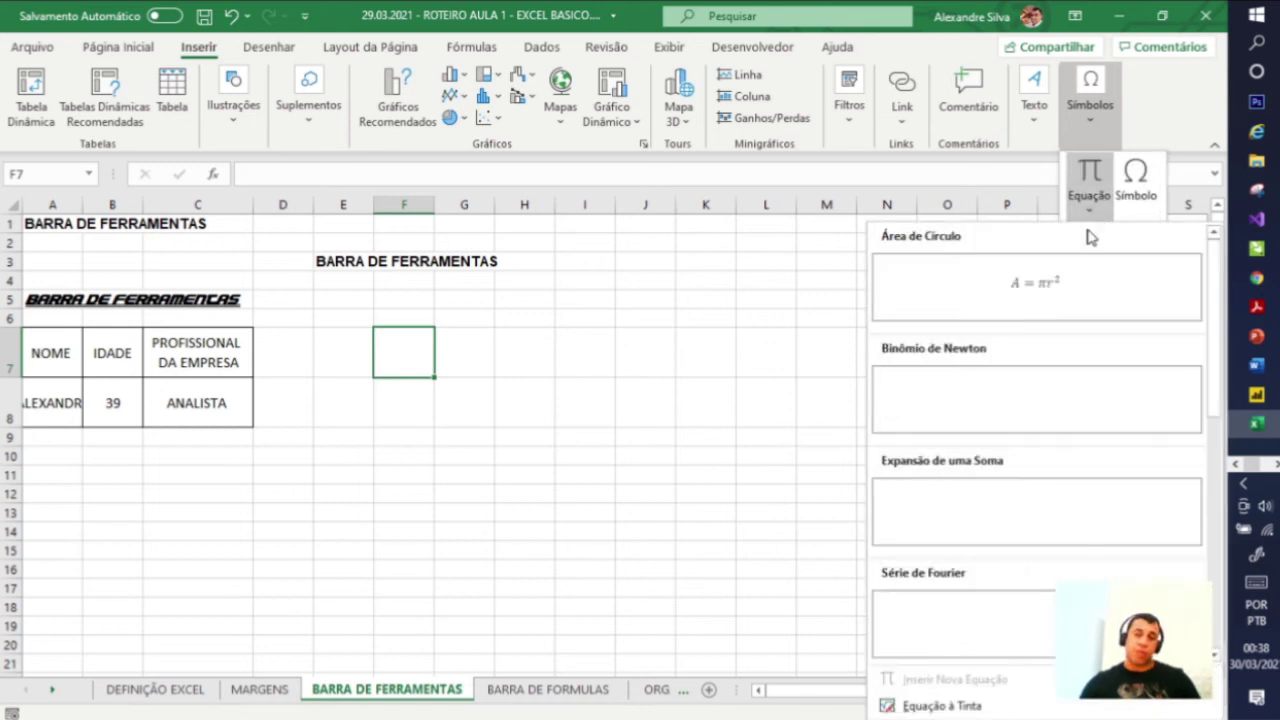
{"action": "scroll", "coordinate": [1057, 443], "scroll_direction": "down", "scroll_amount": 3}
{"action": "scroll", "coordinate": [1137, 246], "scroll_direction": "up", "scroll_amount": 3}
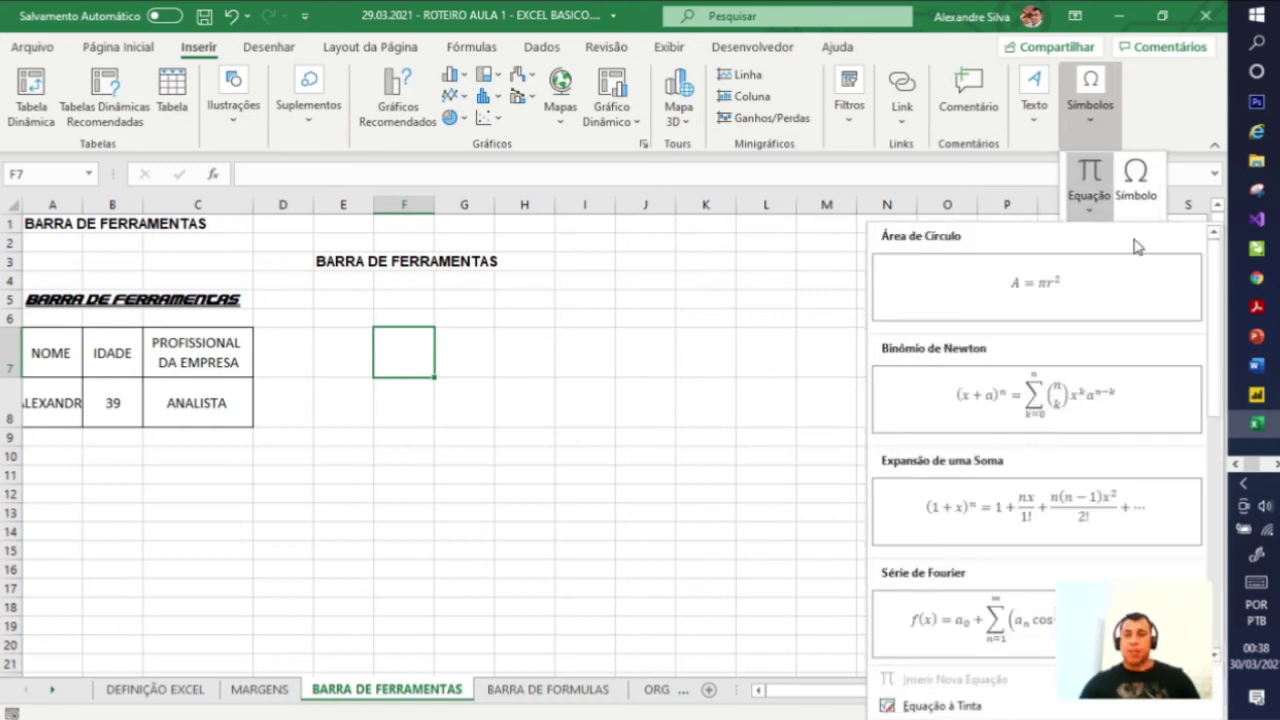
Step: Review the Heydings Icons character set for inserting symbols without inserting any
{"action": "left_click", "coordinate": [1135, 210]}
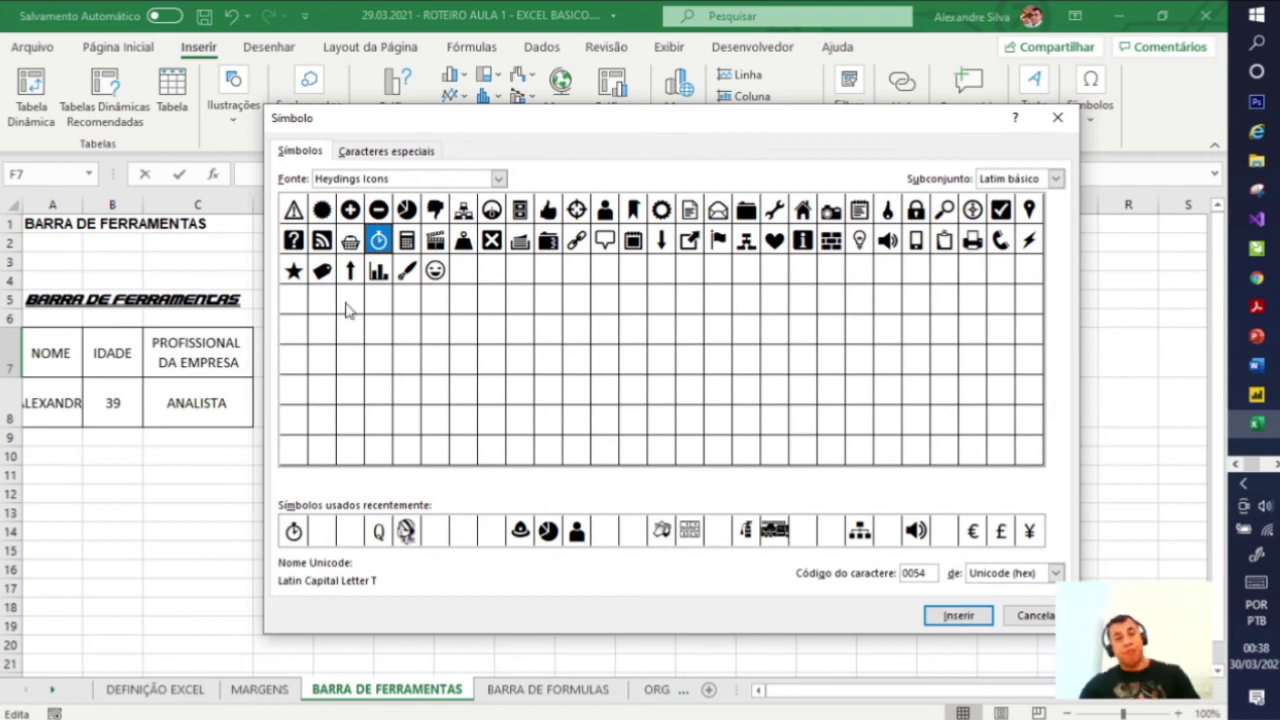
{"action": "left_click_drag", "start_coordinate": [520, 131], "coordinate": [757, 131]}
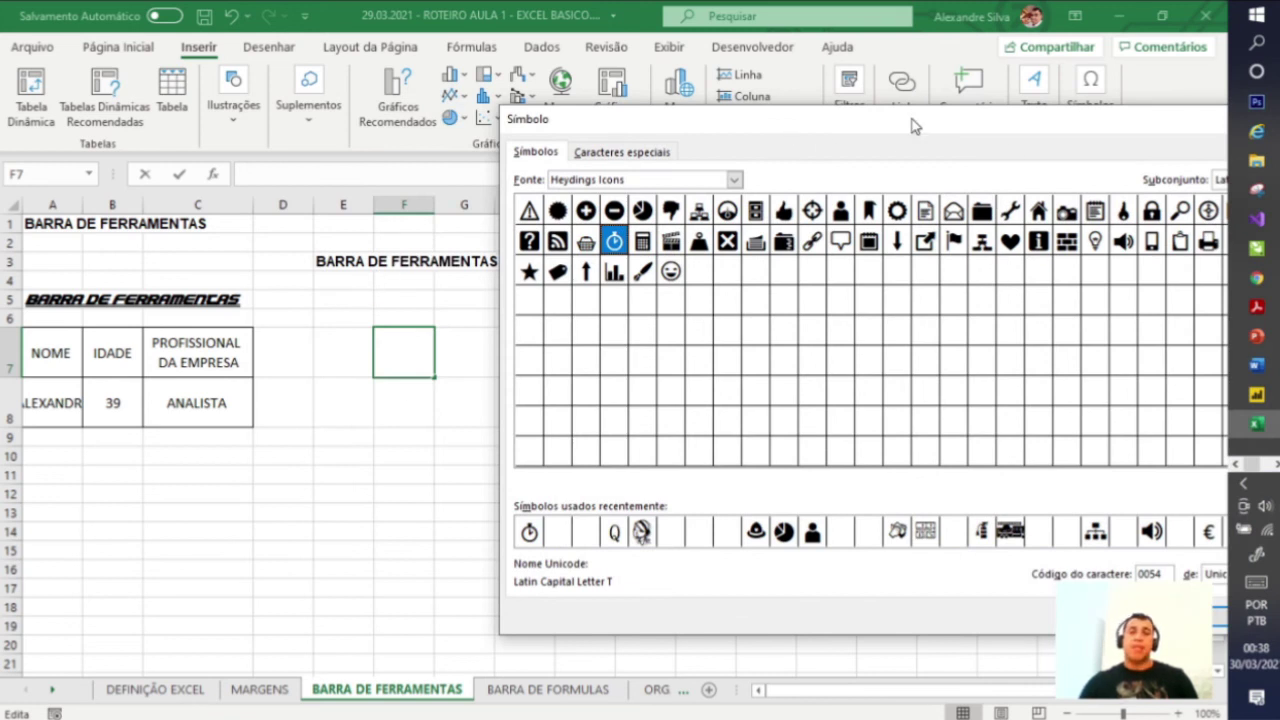
{"action": "left_click_drag", "start_coordinate": [912, 119], "coordinate": [598, 134]}
{"action": "left_click", "coordinate": [988, 137]}
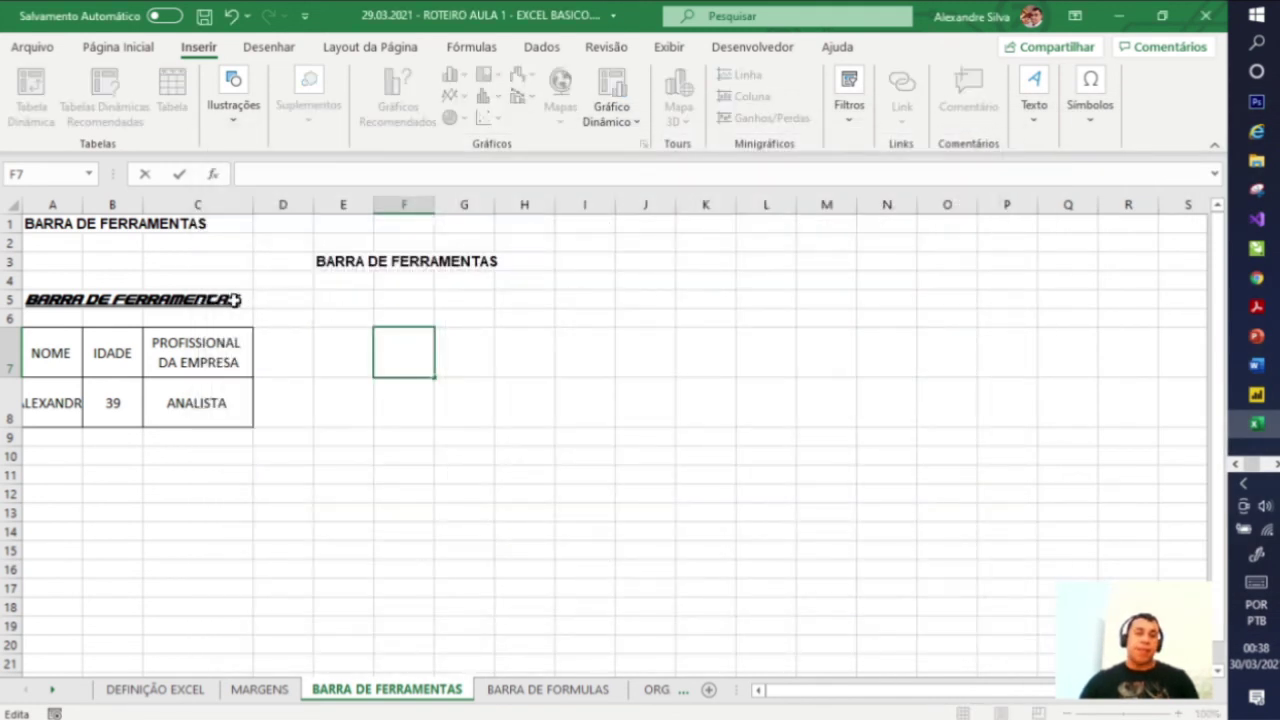
Step: Insert the Heydings Icons dial symbol (character code 0034) at the end of the BARRA DE FERRAMENTAS heading in A5
{"action": "left_click", "coordinate": [234, 300]}
{"action": "left_click", "coordinate": [51, 296]}
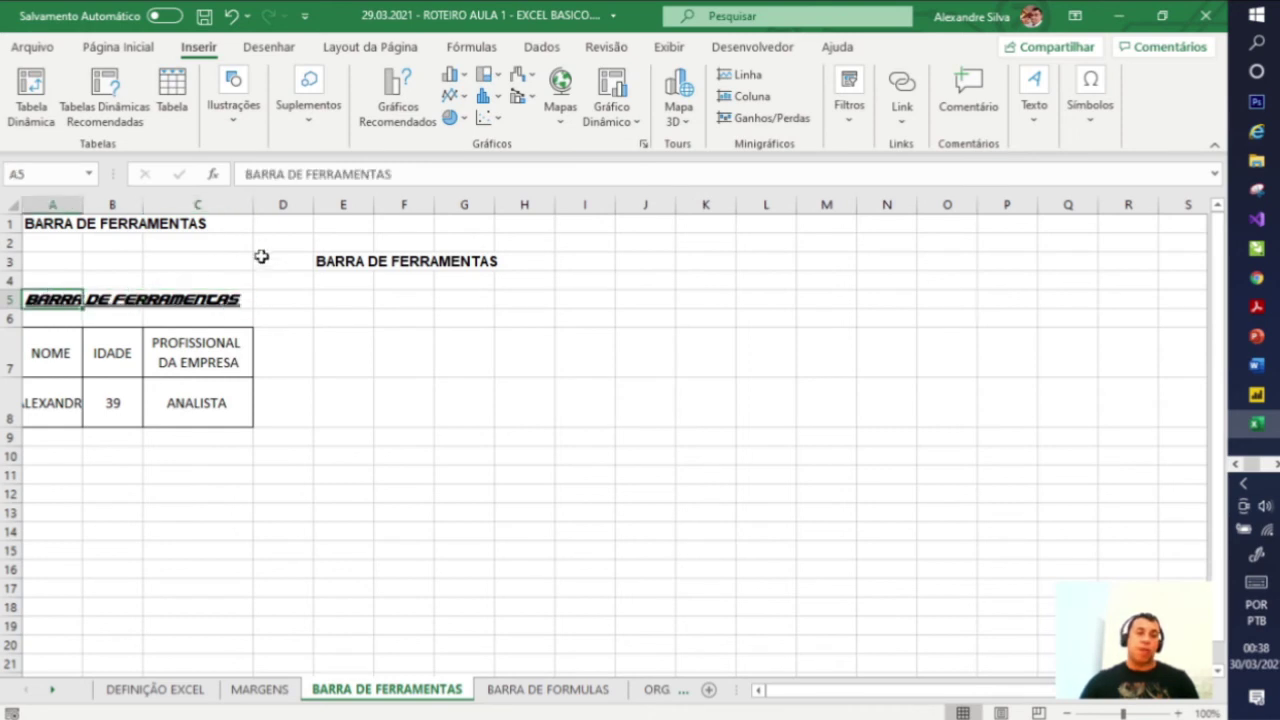
{"action": "left_click", "coordinate": [418, 175]}
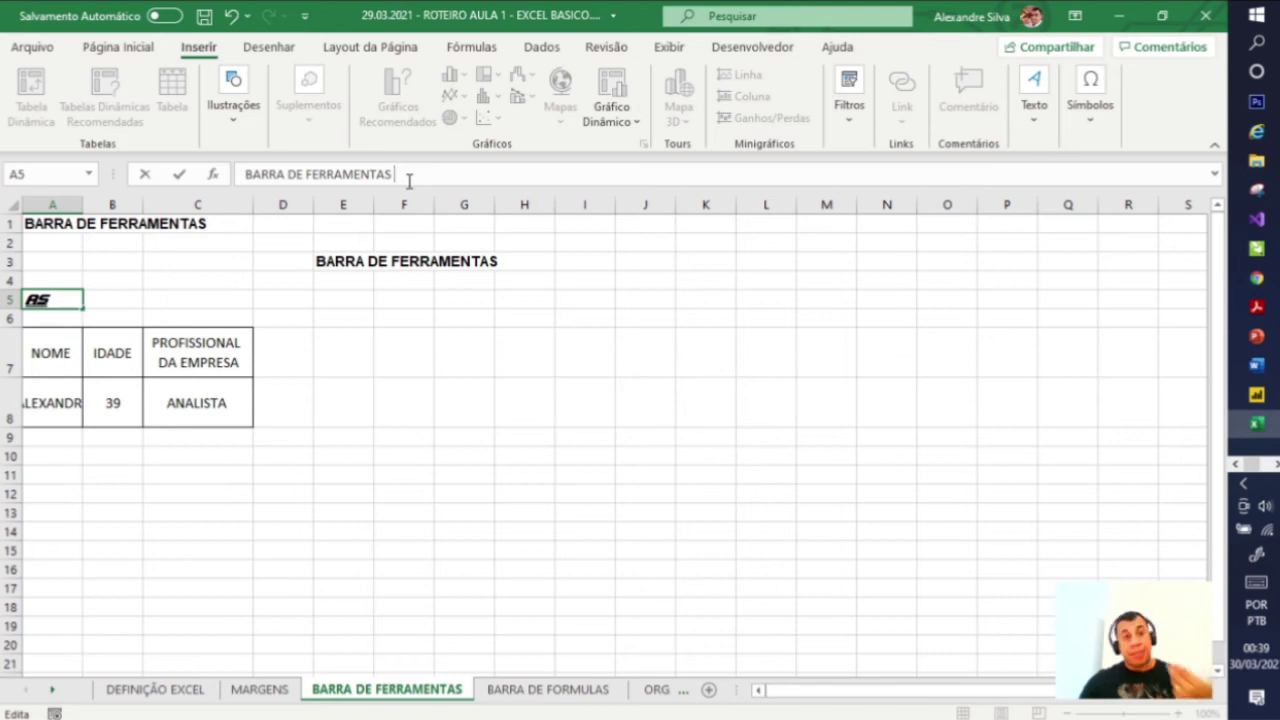
{"action": "left_click", "coordinate": [1089, 100]}
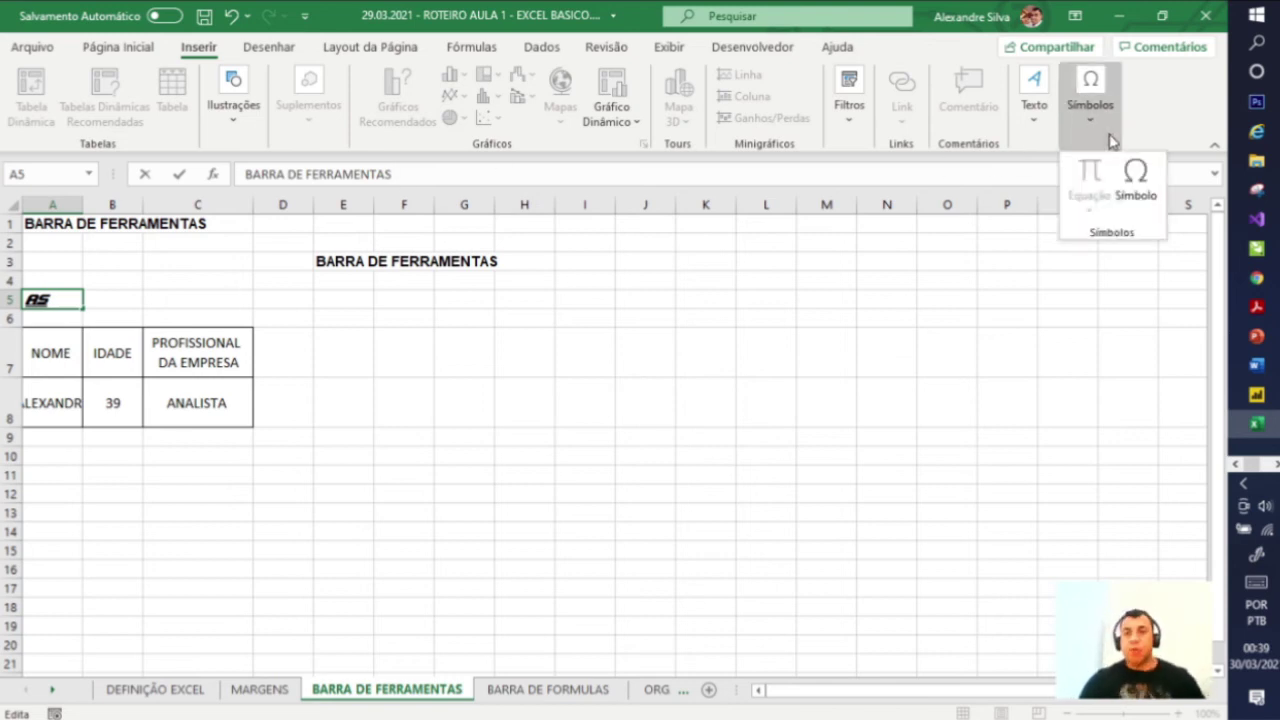
{"action": "left_click", "coordinate": [1138, 180]}
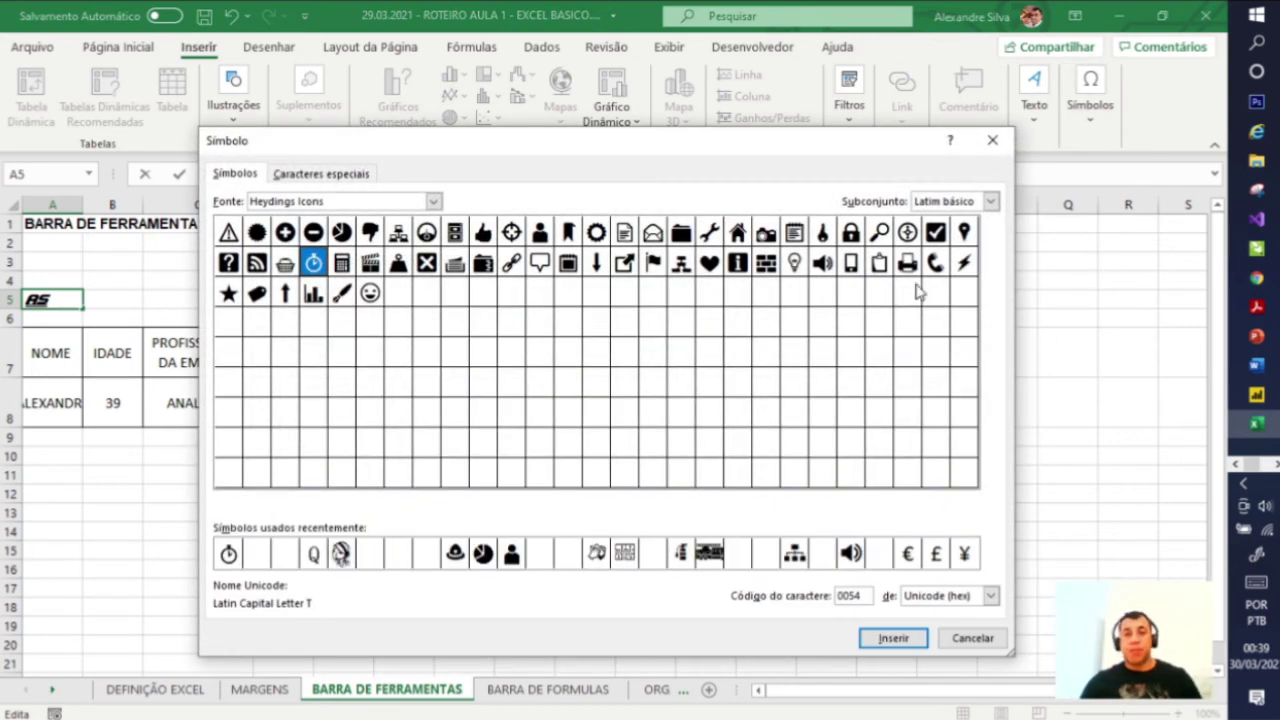
{"action": "left_click", "coordinate": [852, 234]}
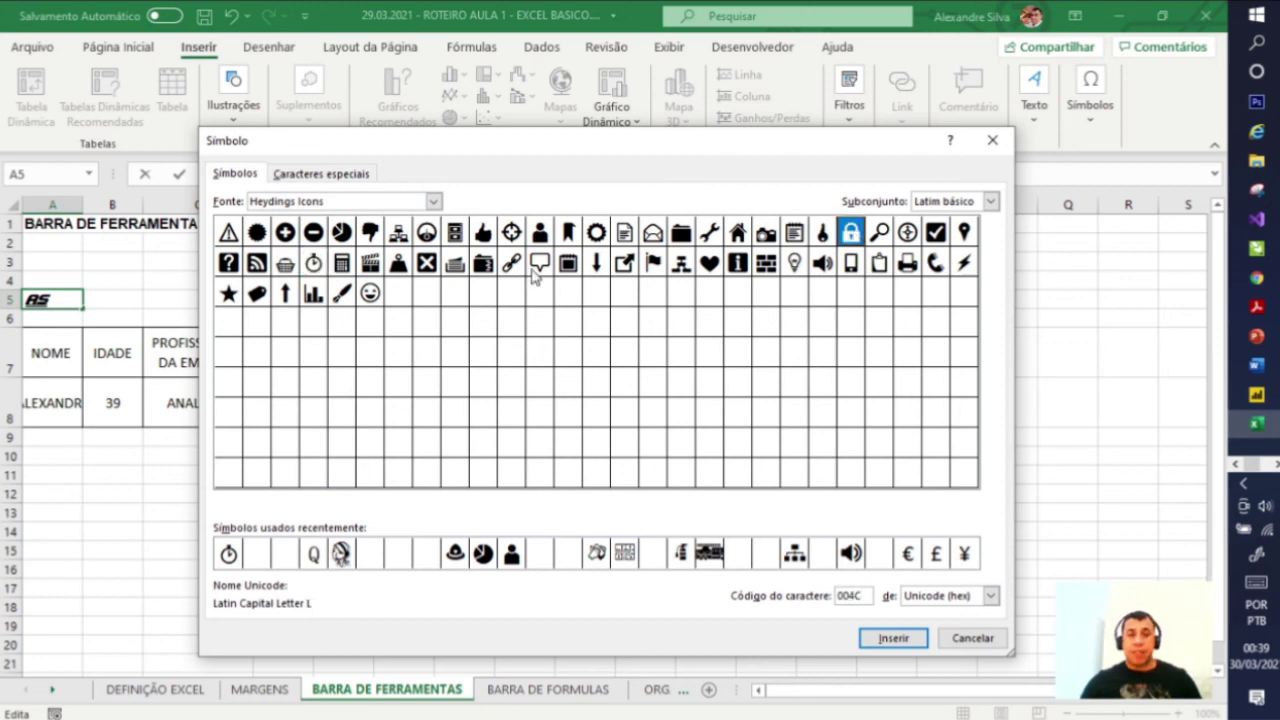
{"action": "left_click", "coordinate": [428, 233]}
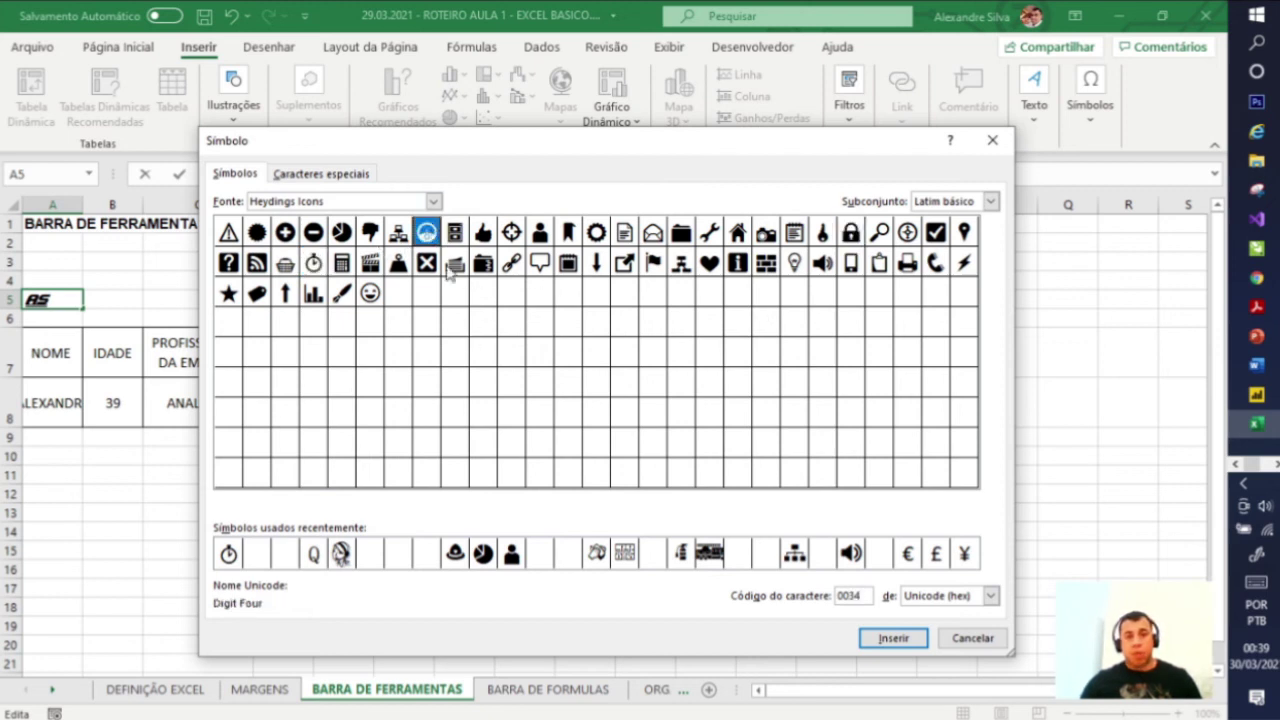
{"action": "left_click", "coordinate": [890, 638]}
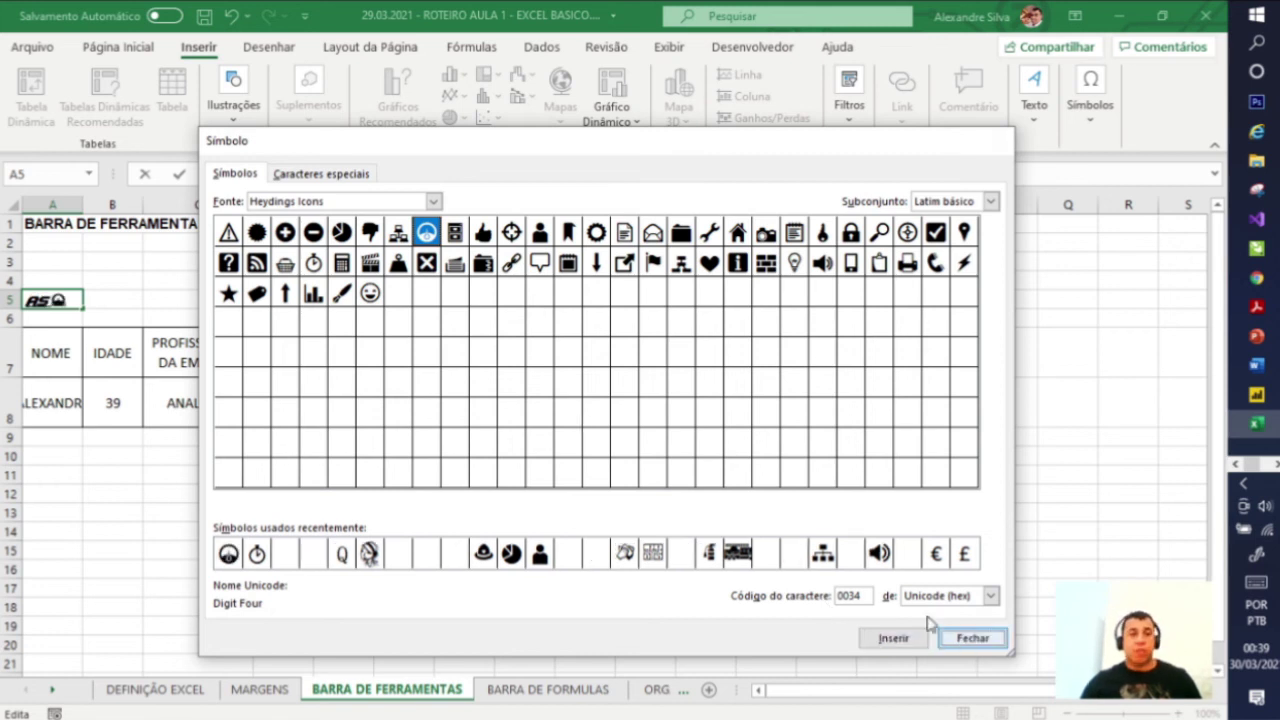
{"action": "left_click", "coordinate": [945, 638]}
{"action": "left_click", "coordinate": [308, 340]}
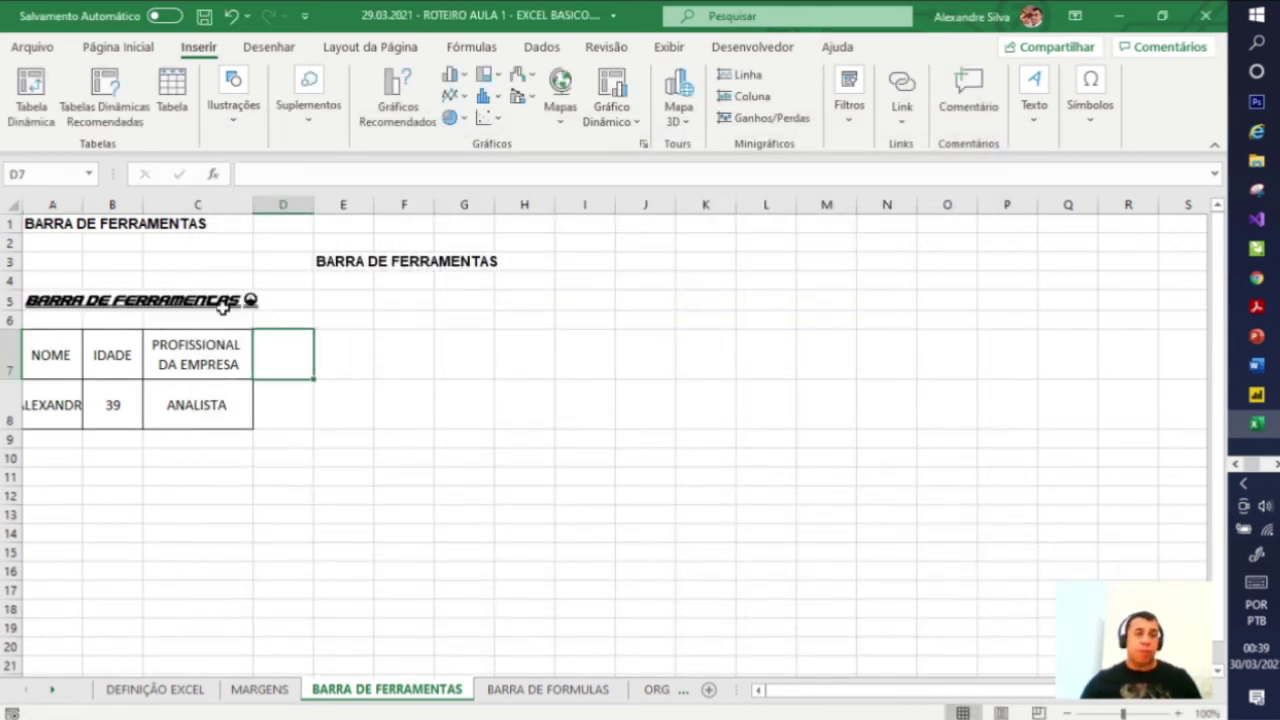
Step: Enlarge only the dial symbol at the end of the heading in A5 to font size 36
{"action": "double_click", "coordinate": [40, 300]}
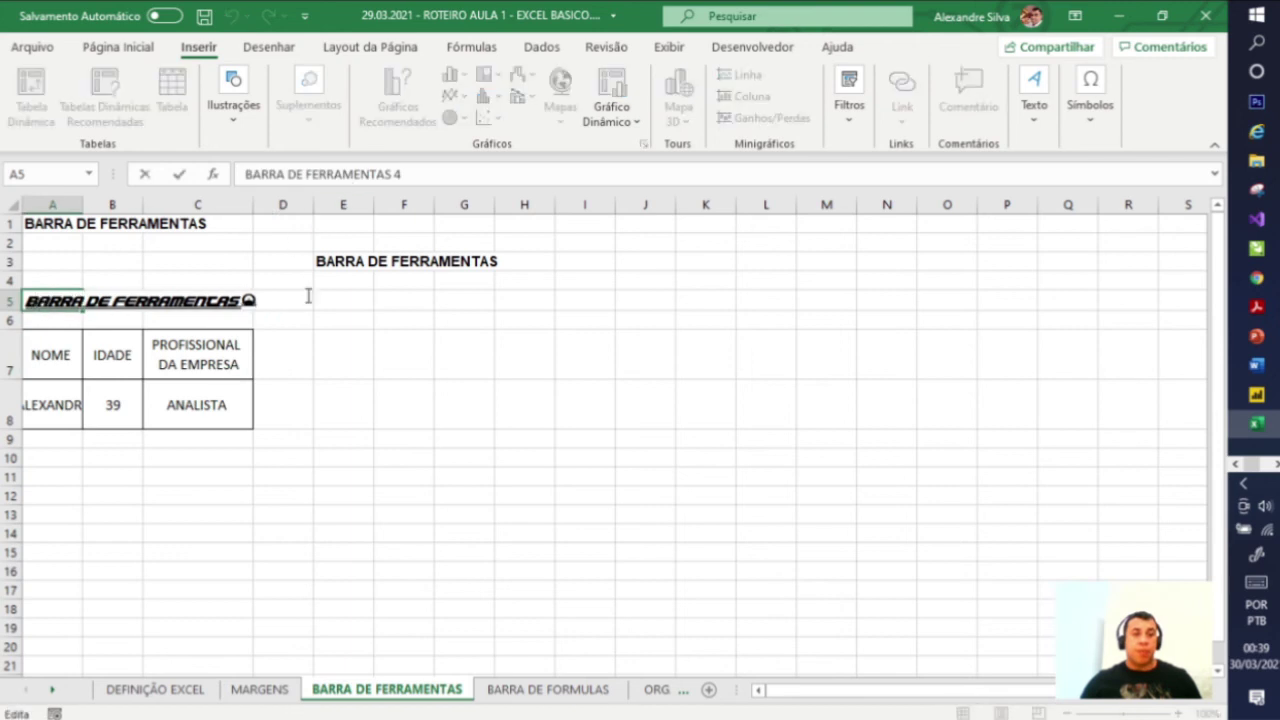
{"action": "double_click", "coordinate": [248, 299]}
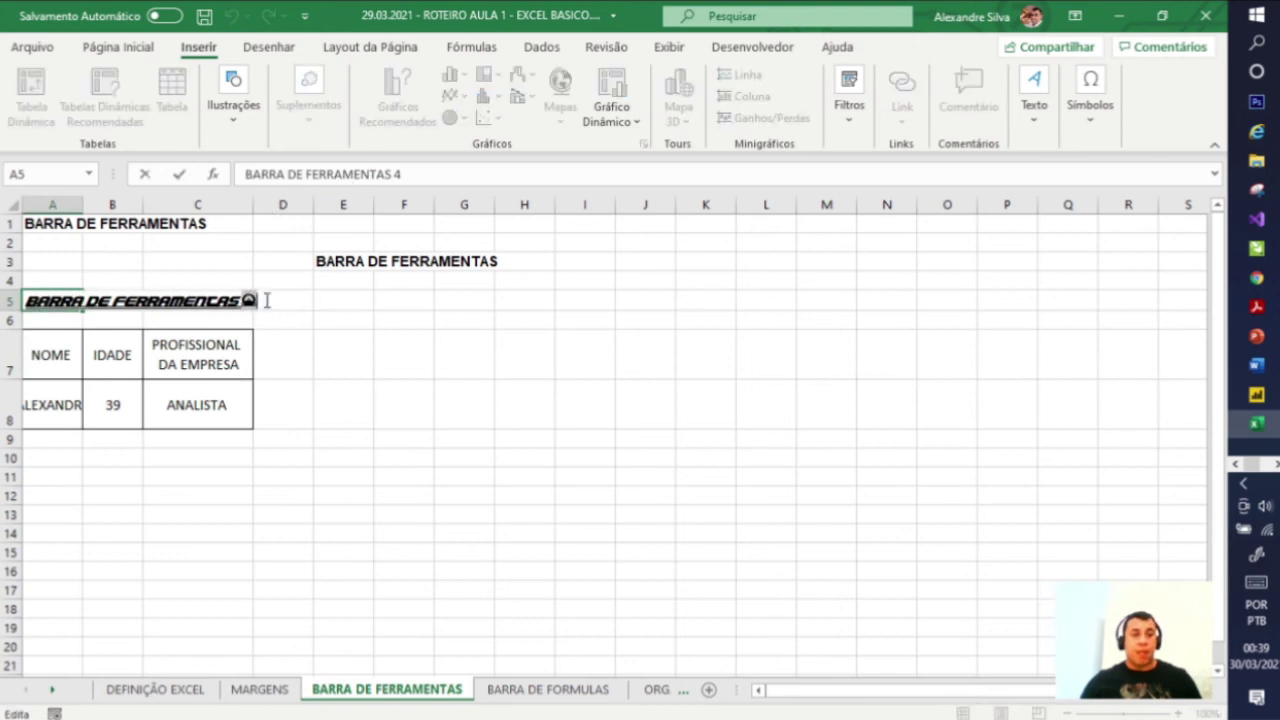
{"action": "left_click", "coordinate": [118, 52]}
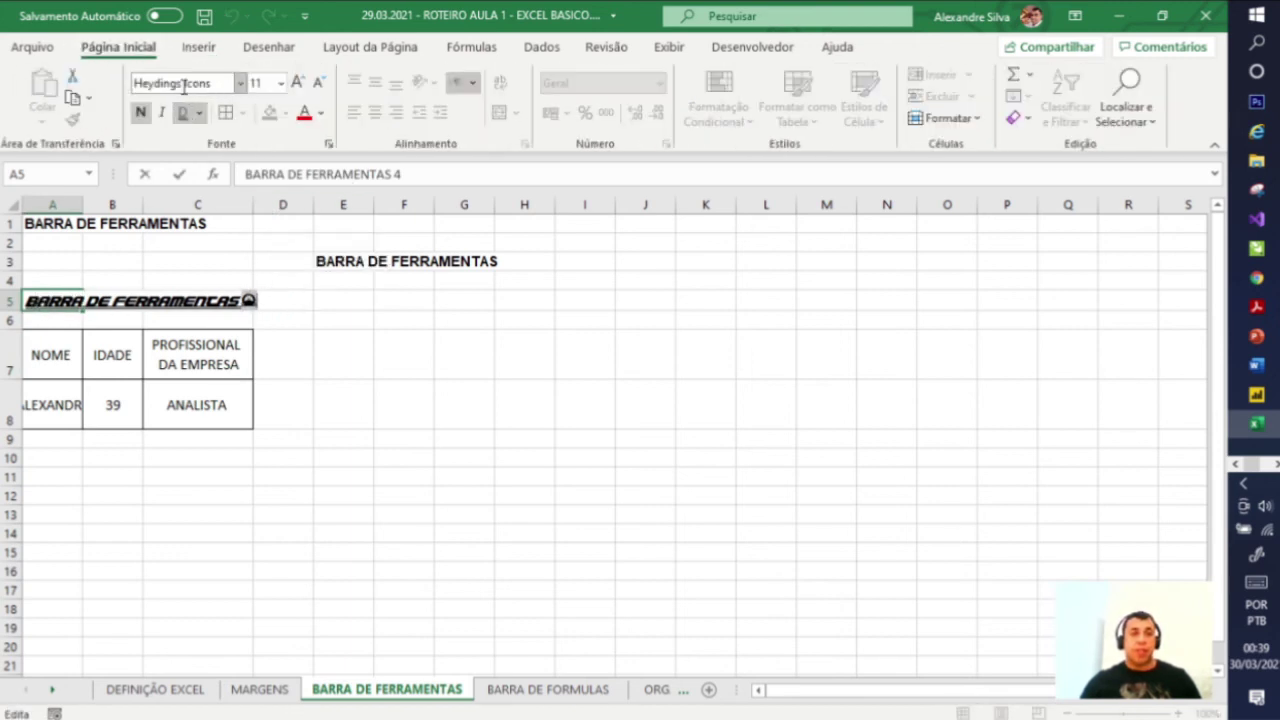
{"action": "left_click", "coordinate": [296, 84]}
{"action": "left_click", "coordinate": [296, 82]}
{"action": "double_click", "coordinate": [296, 82]}
{"action": "double_click", "coordinate": [296, 82]}
{"action": "double_click", "coordinate": [296, 82]}
{"action": "left_click", "coordinate": [296, 82]}
{"action": "left_click", "coordinate": [296, 82]}
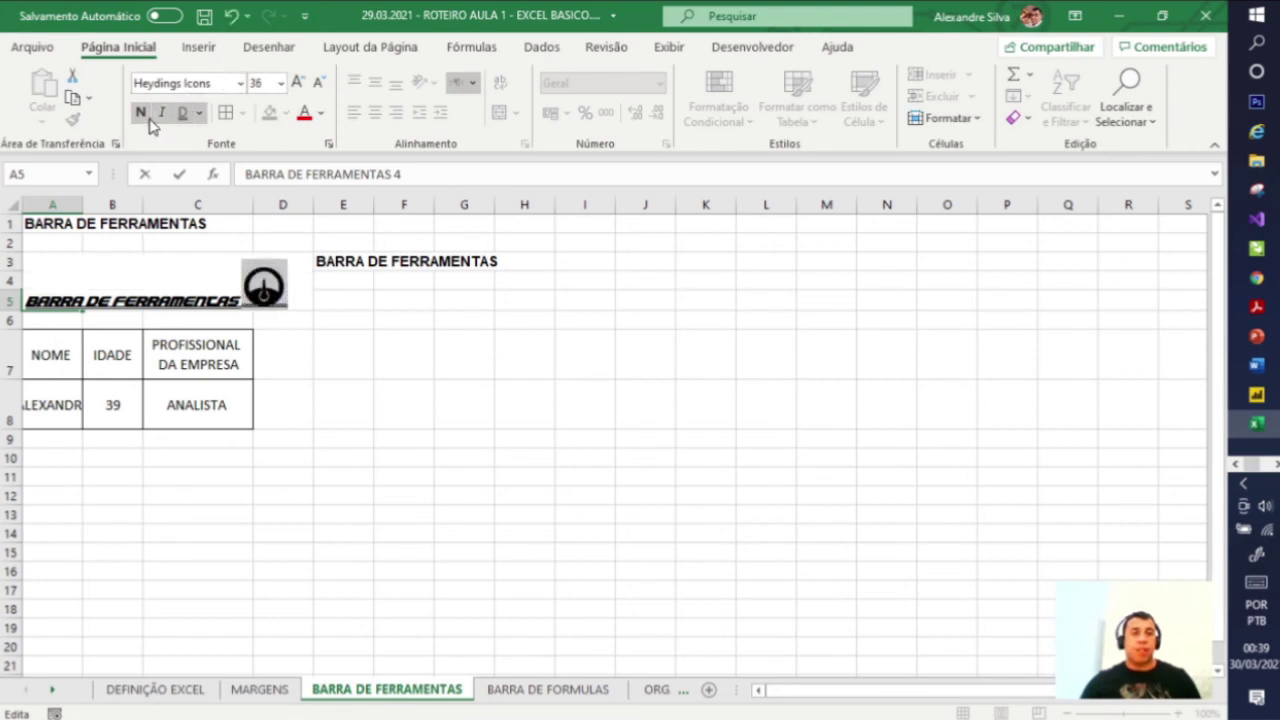
Step: Finish editing the BARRA DE FERRAMENTAS heading in A5 and align it vertically to the top of the cell
{"action": "left_click", "coordinate": [343, 360]}
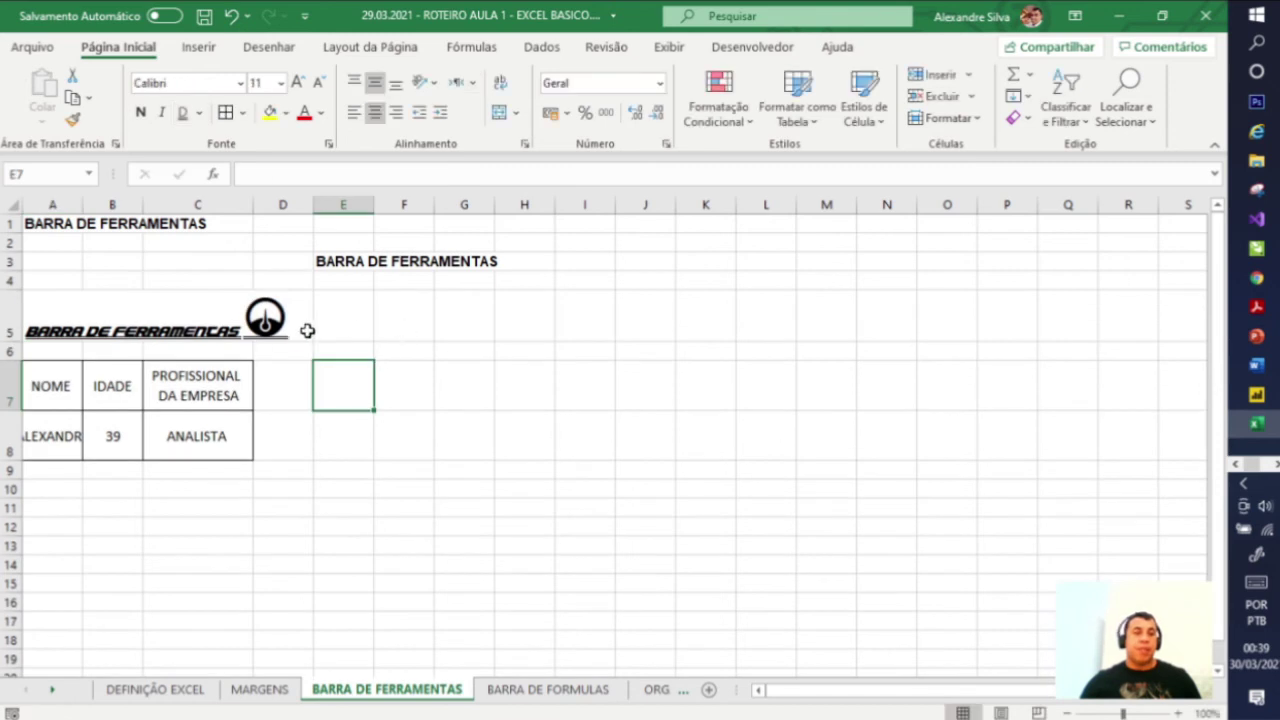
{"action": "left_click", "coordinate": [146, 320]}
{"action": "left_click", "coordinate": [49, 303]}
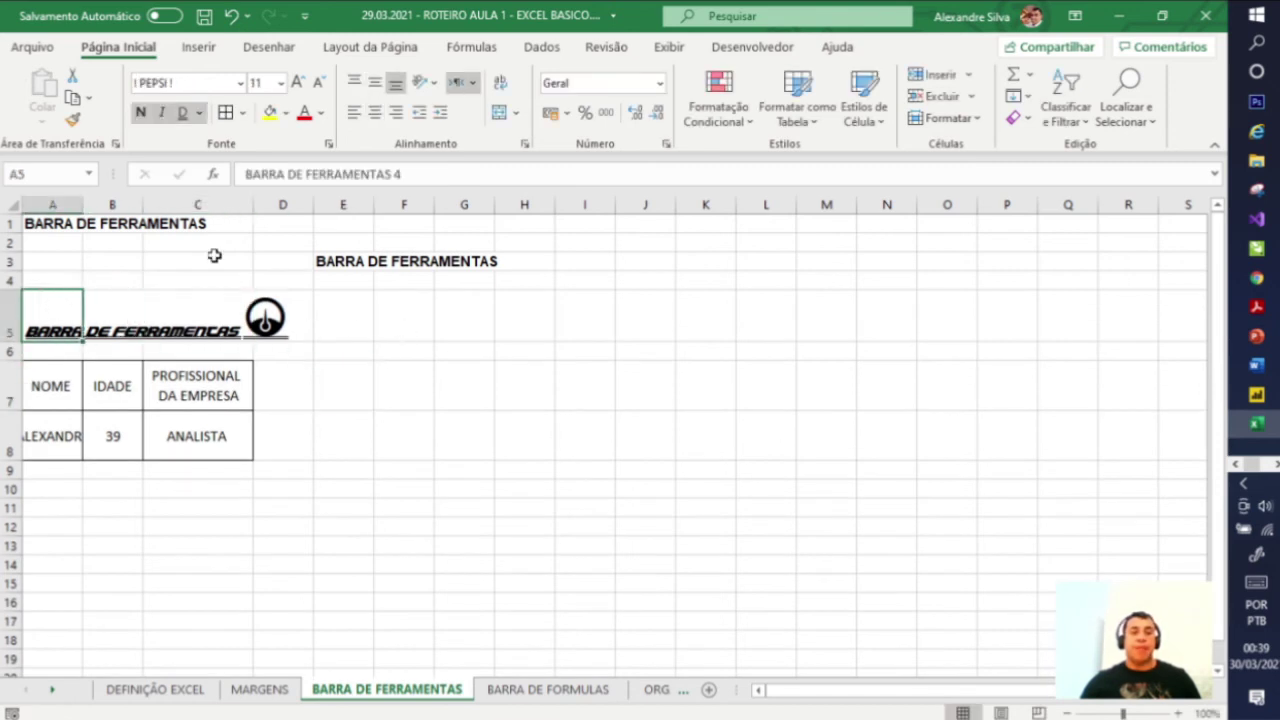
{"action": "left_click", "coordinate": [356, 84]}
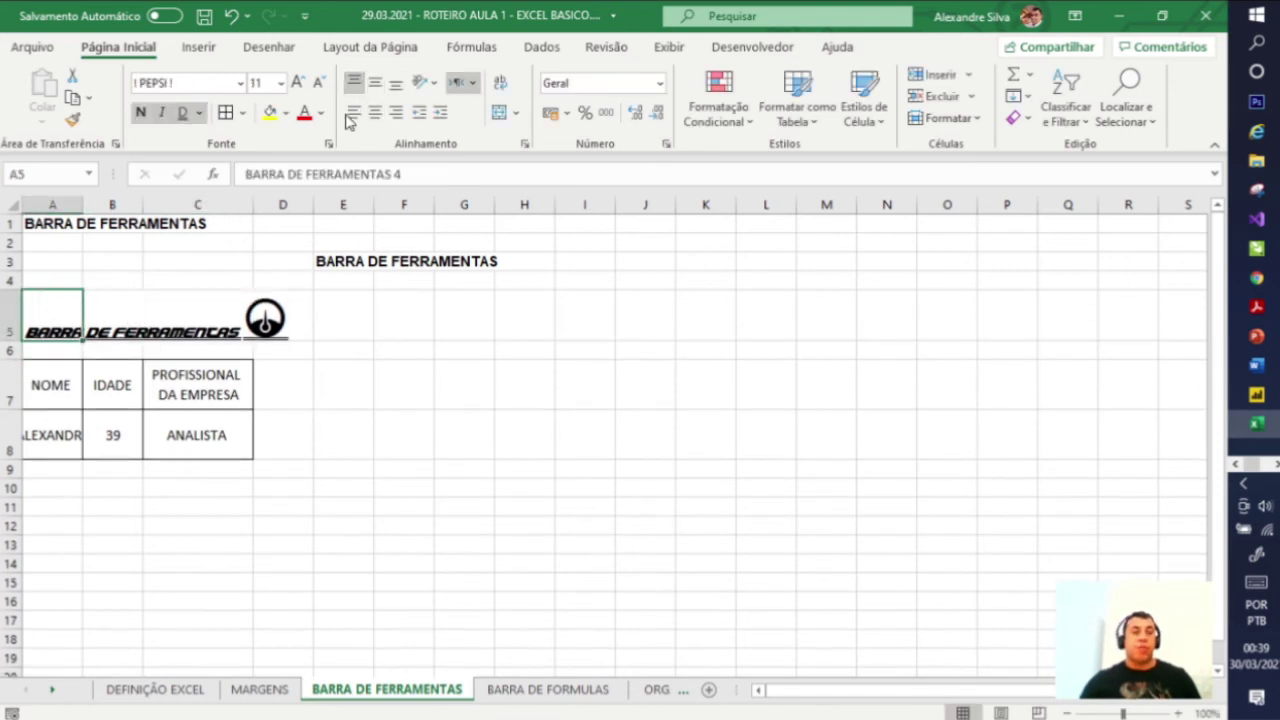
{"action": "left_click", "coordinate": [332, 346]}
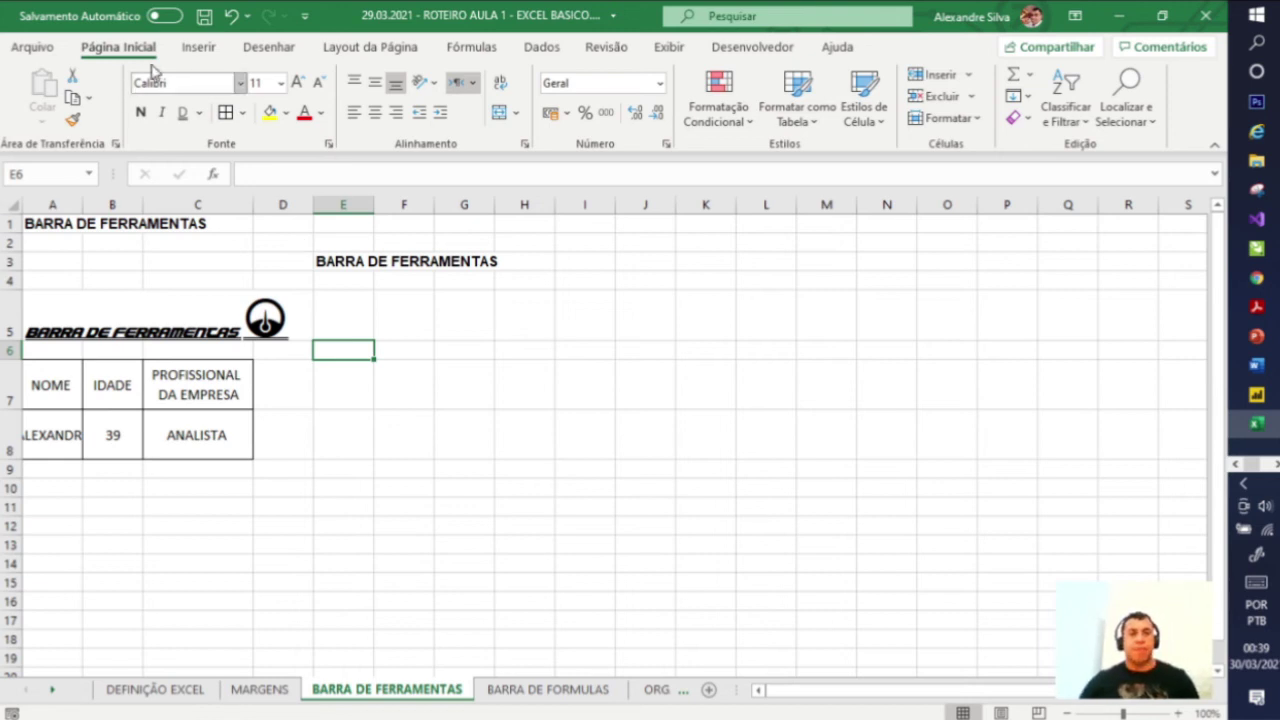
Step: Review the insertable objects and the drawing pens, picking each pen in turn without drawing, and return to normal cell selection
{"action": "left_click", "coordinate": [193, 49]}
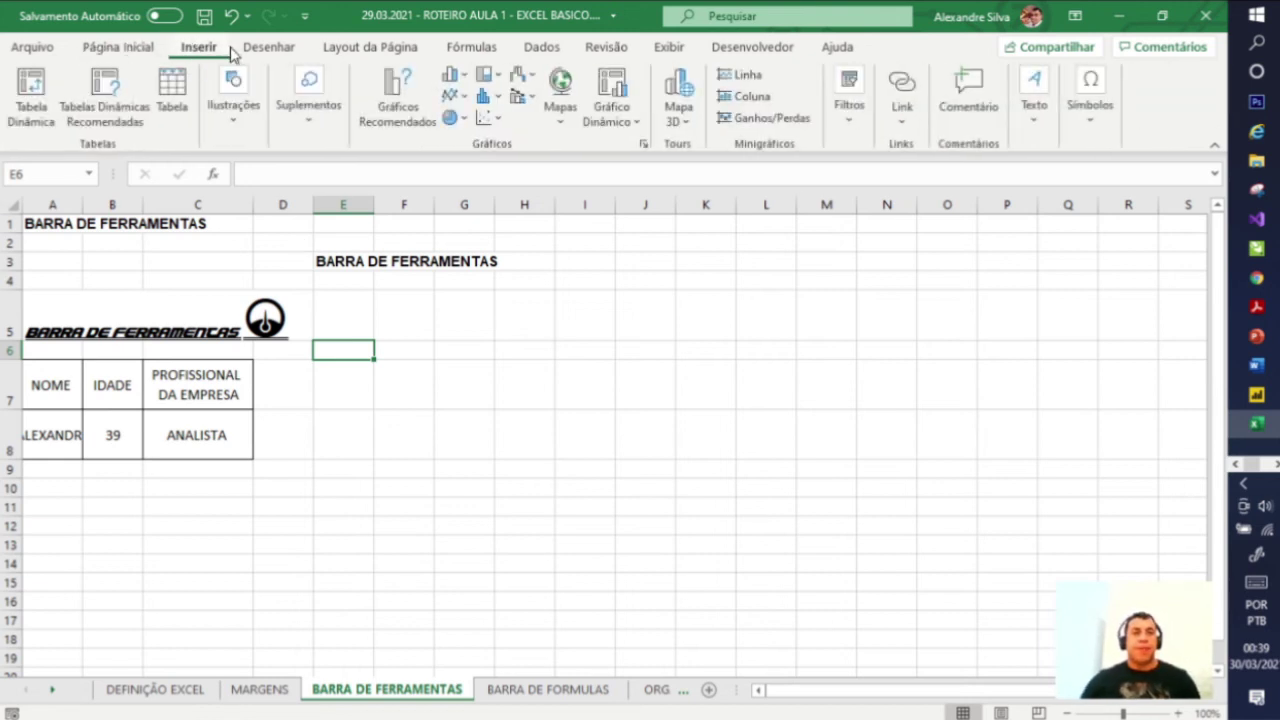
{"action": "left_click", "coordinate": [284, 50]}
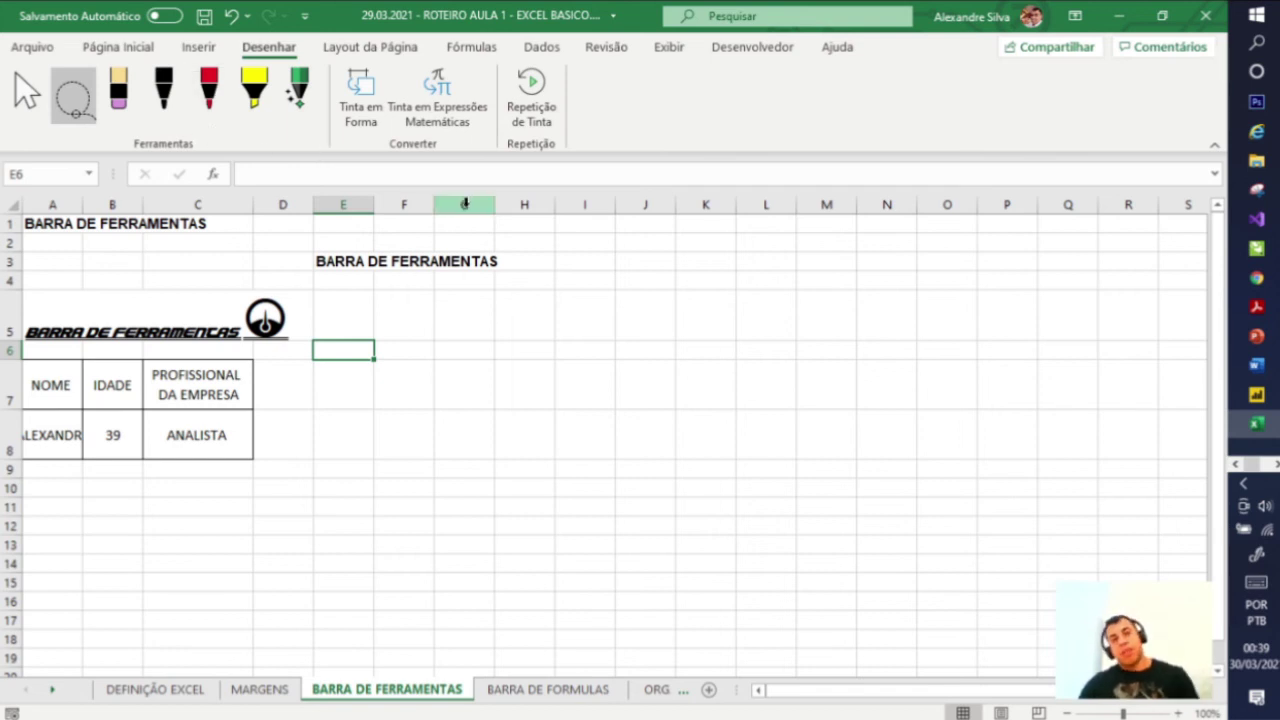
{"action": "left_click", "coordinate": [163, 96]}
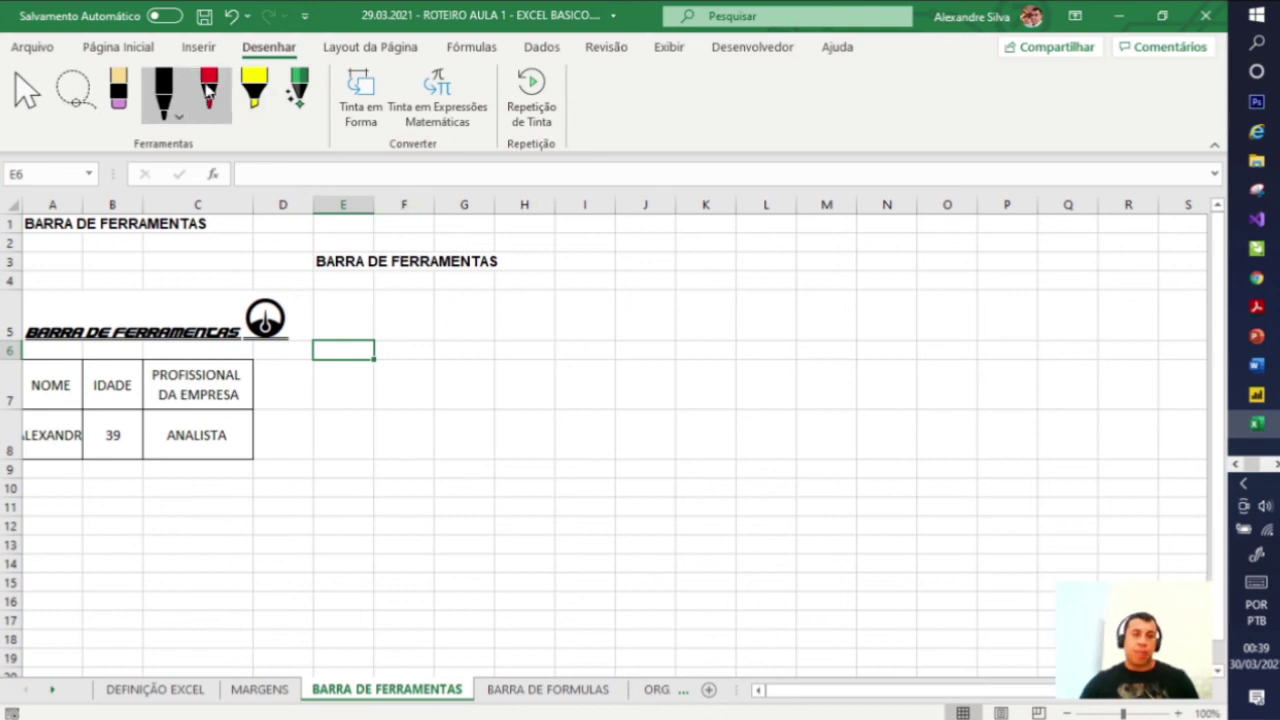
{"action": "left_click", "coordinate": [207, 100]}
{"action": "left_click", "coordinate": [255, 92]}
{"action": "left_click", "coordinate": [292, 92]}
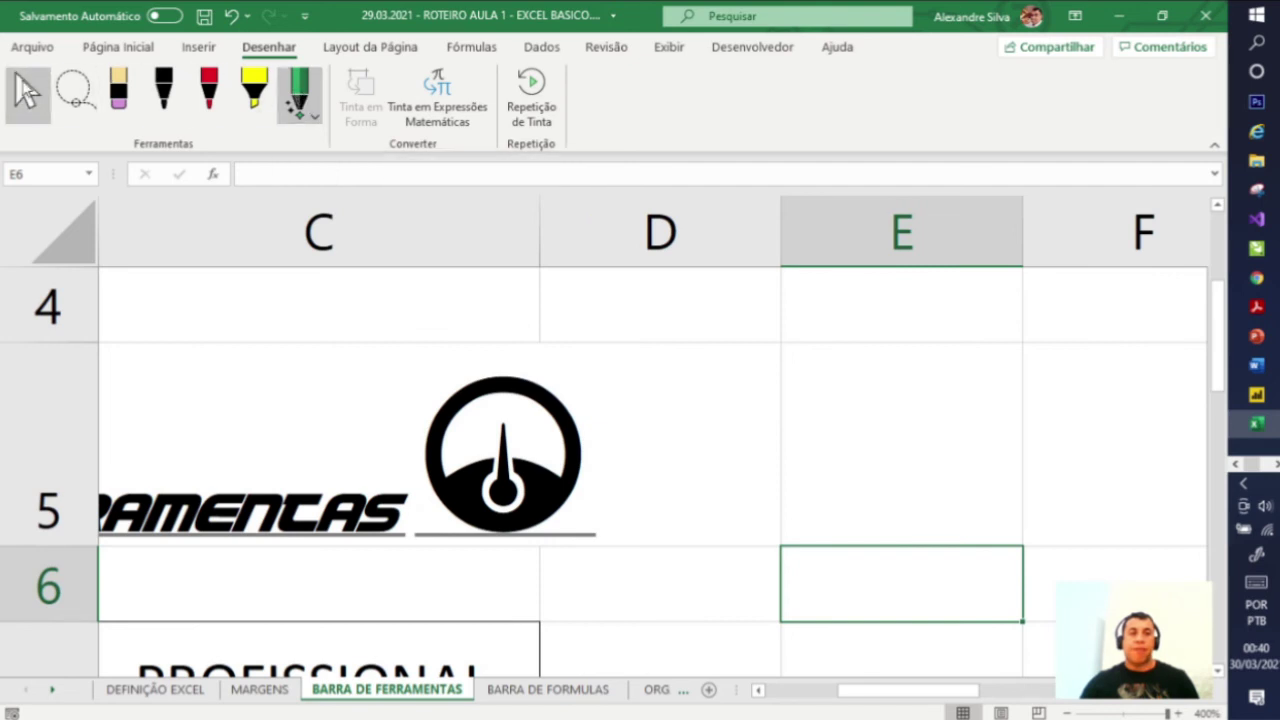
{"action": "left_click", "coordinate": [27, 95]}
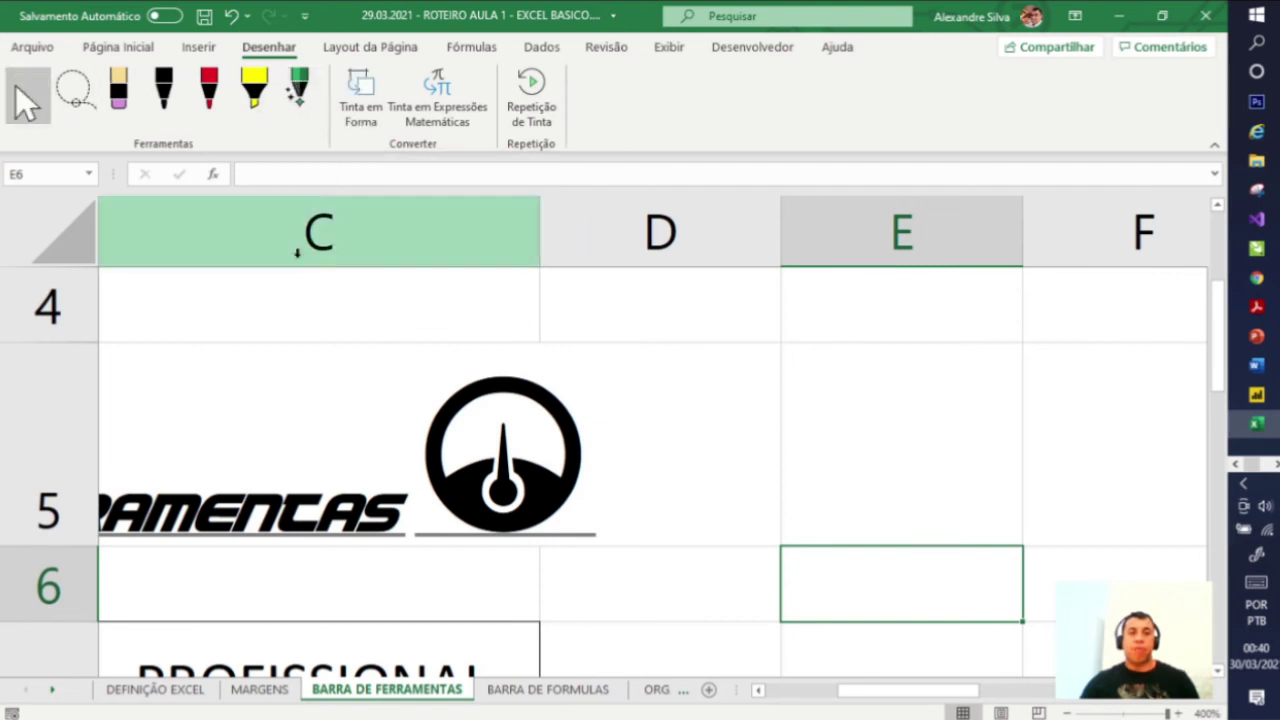
{"action": "left_click", "coordinate": [1119, 714]}
Step: Browse the gallery of workbook themes without applying one
{"action": "left_click", "coordinate": [356, 50]}
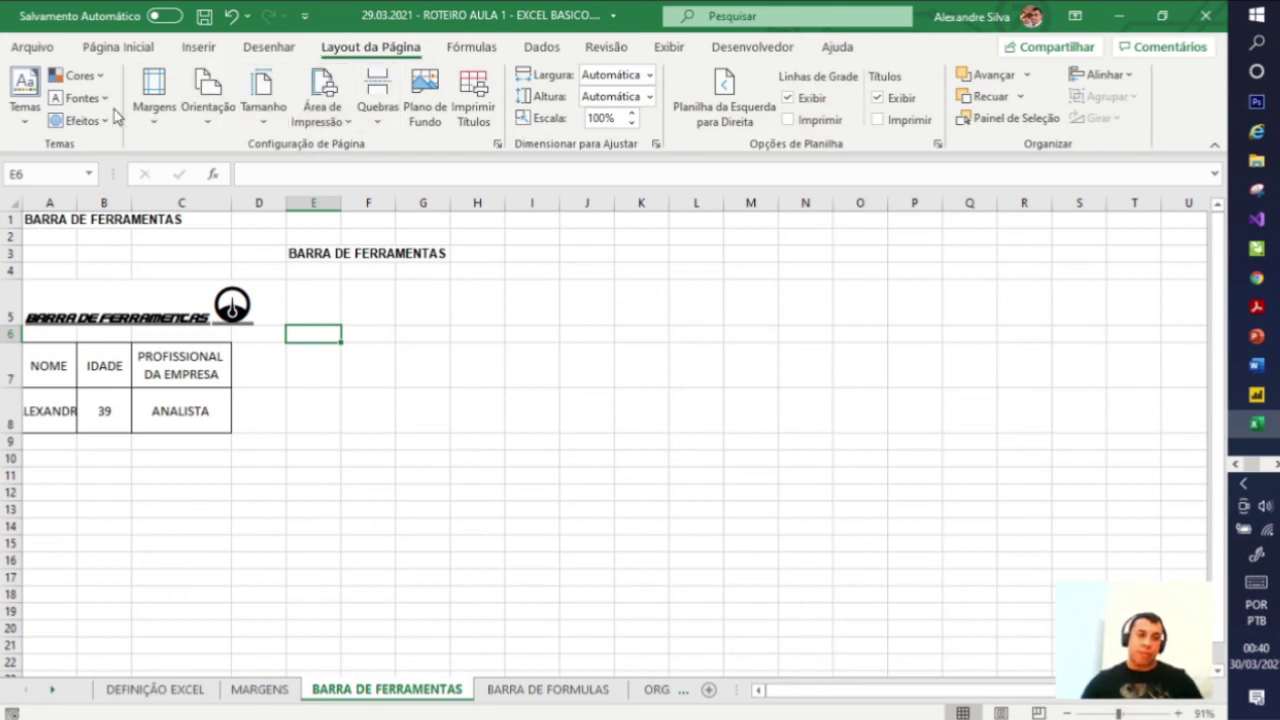
{"action": "left_click", "coordinate": [25, 100]}
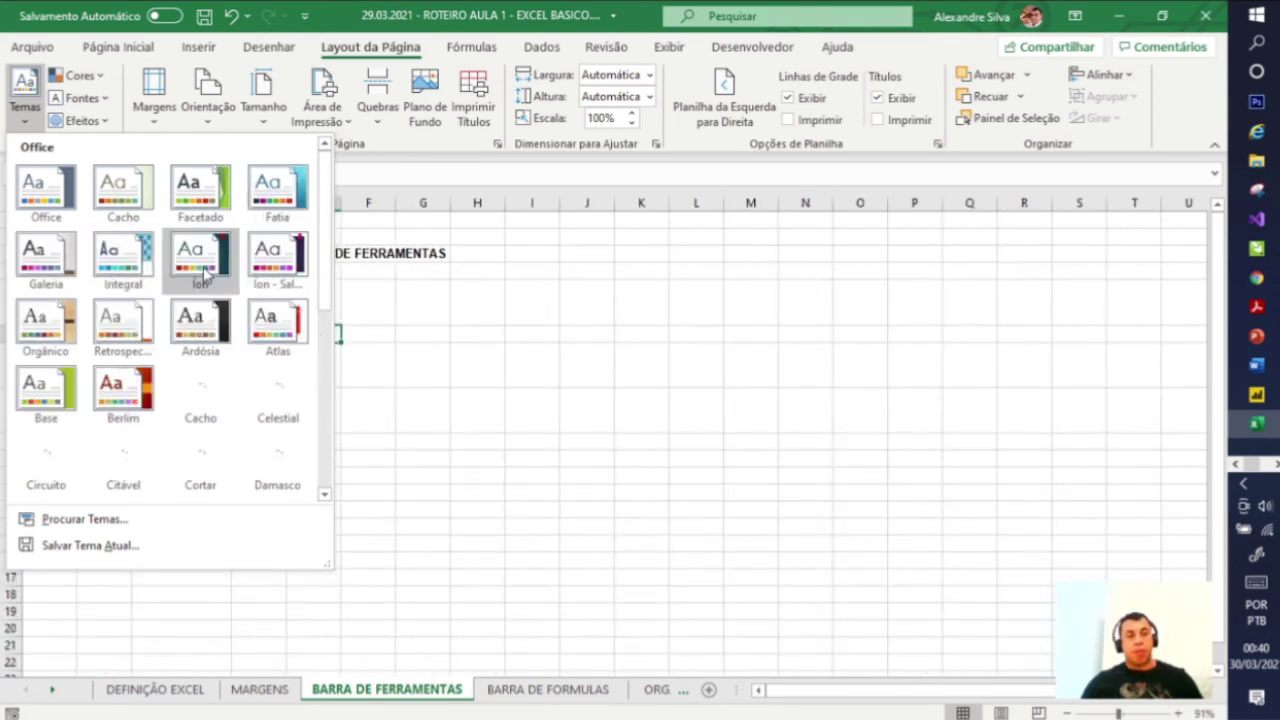
{"action": "left_click_drag", "start_coordinate": [334, 284], "coordinate": [310, 209]}
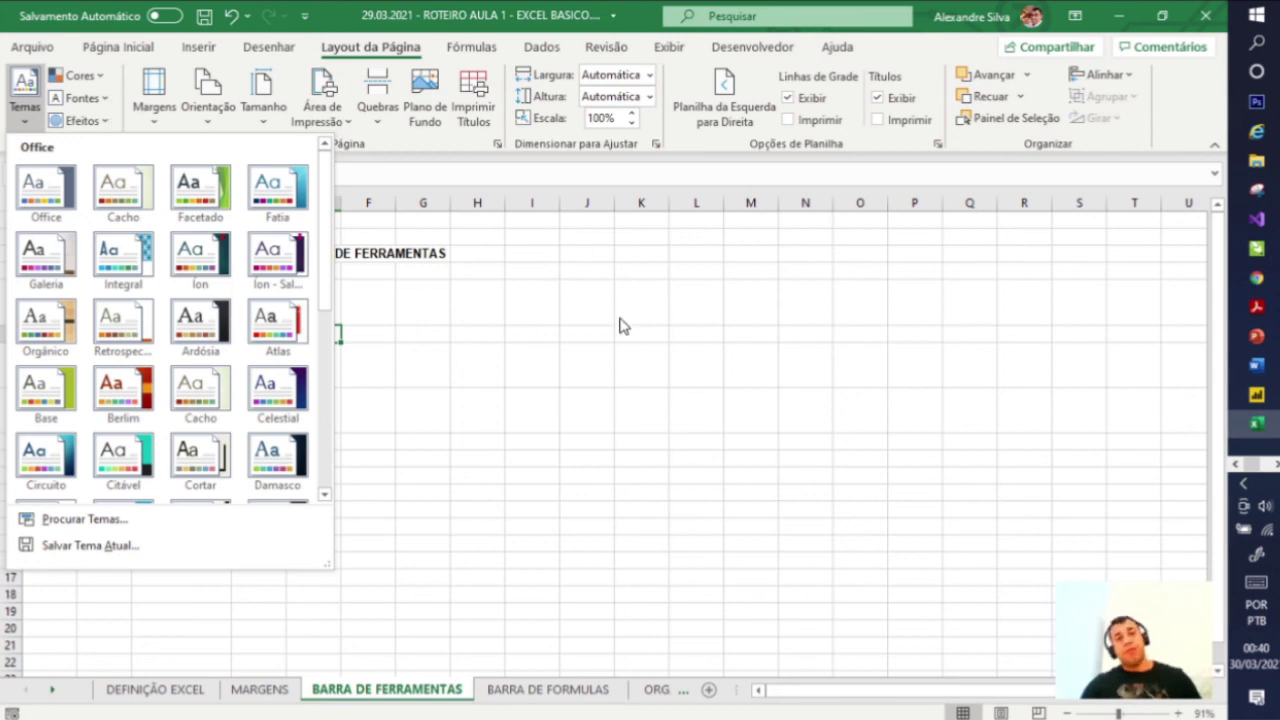
{"action": "left_click", "coordinate": [536, 386]}
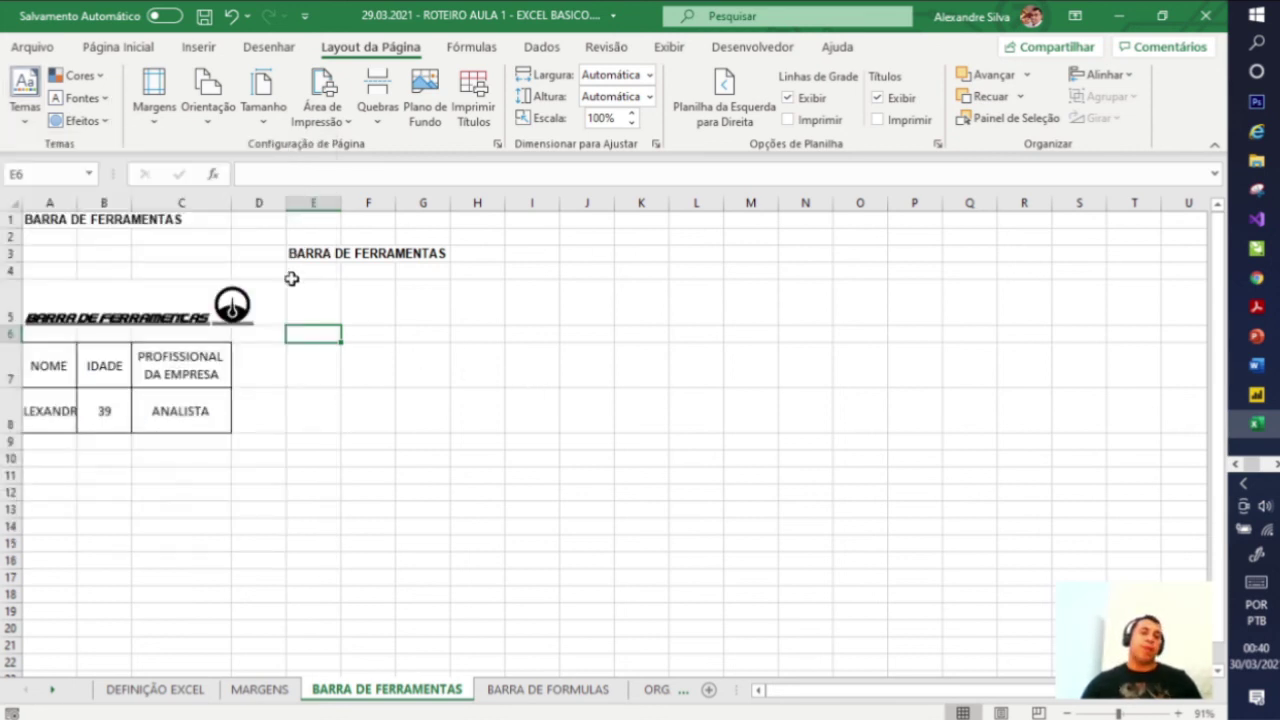
Step: Review the margin presets, page orientation options and available paper sizes
{"action": "left_click", "coordinate": [154, 100]}
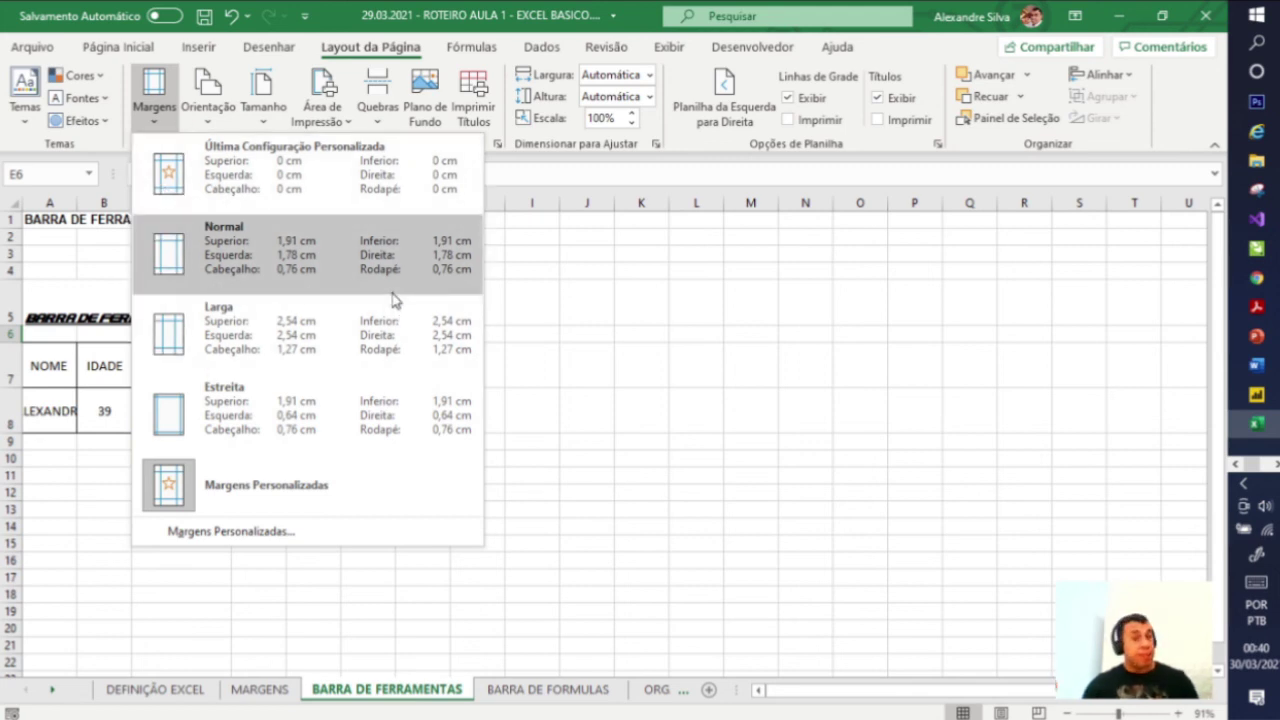
{"action": "left_click", "coordinate": [660, 320]}
{"action": "left_click", "coordinate": [208, 100]}
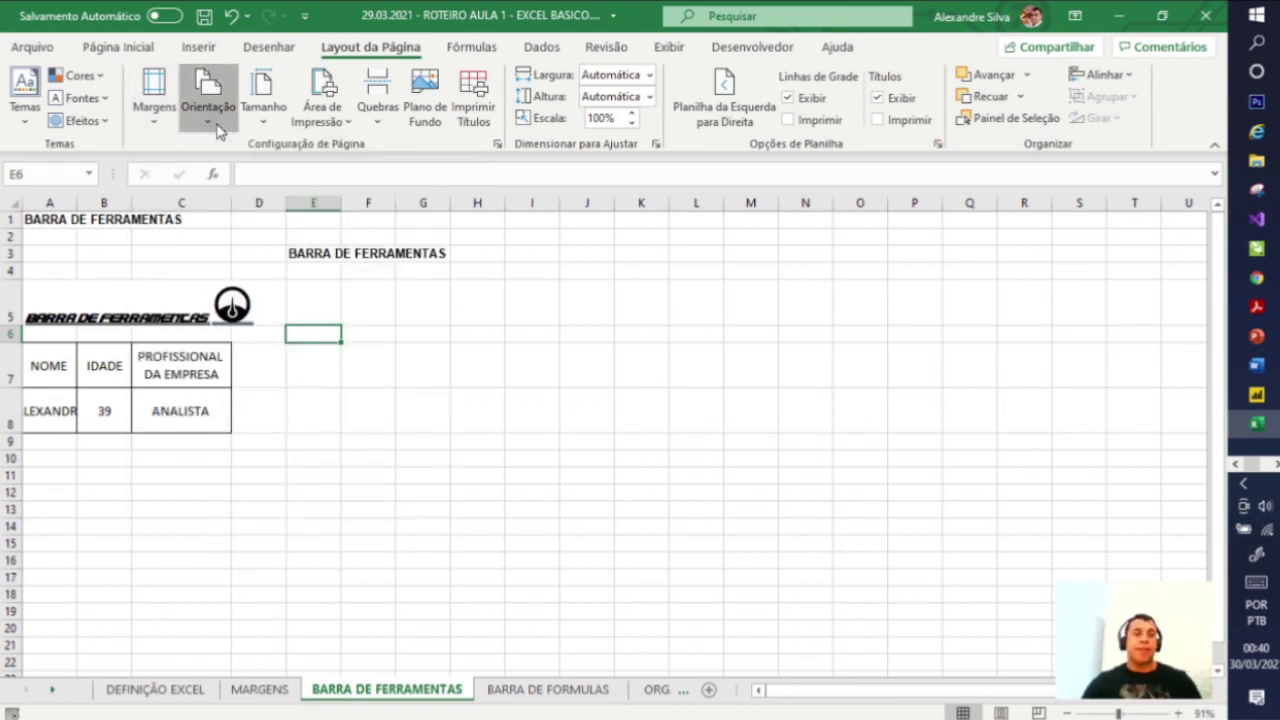
{"action": "left_click", "coordinate": [274, 119]}
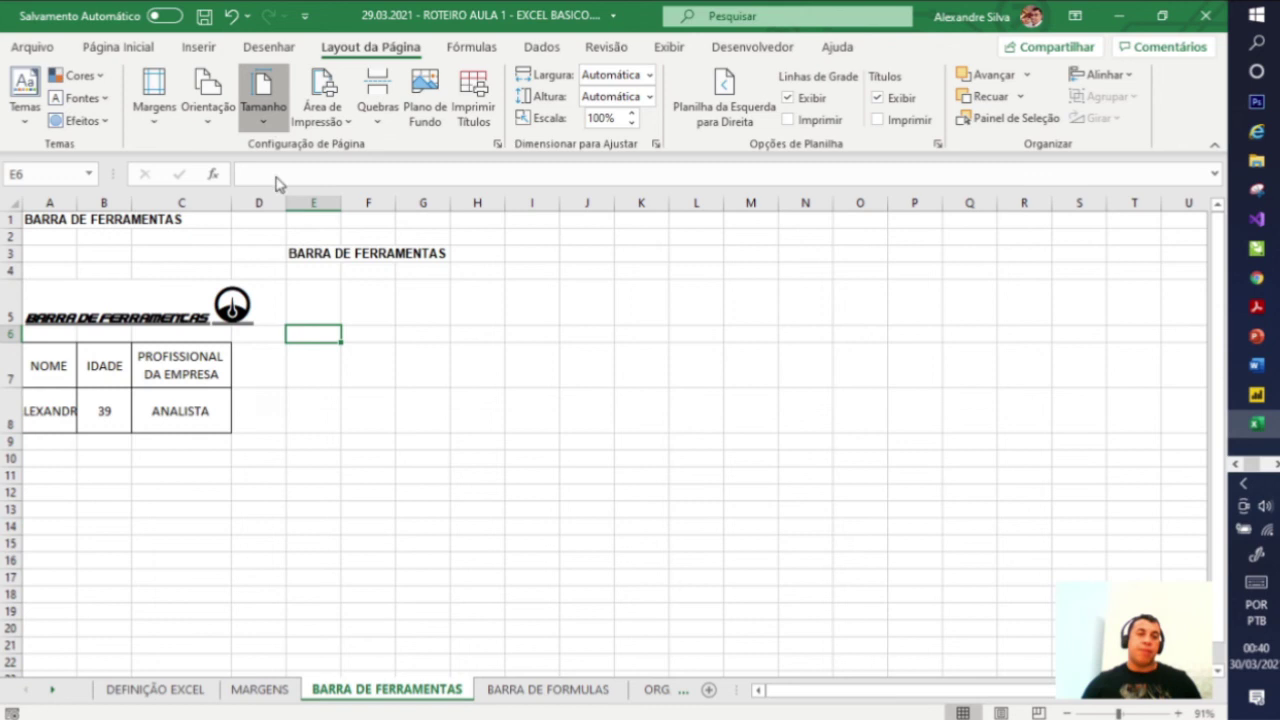
{"action": "left_click", "coordinate": [278, 125]}
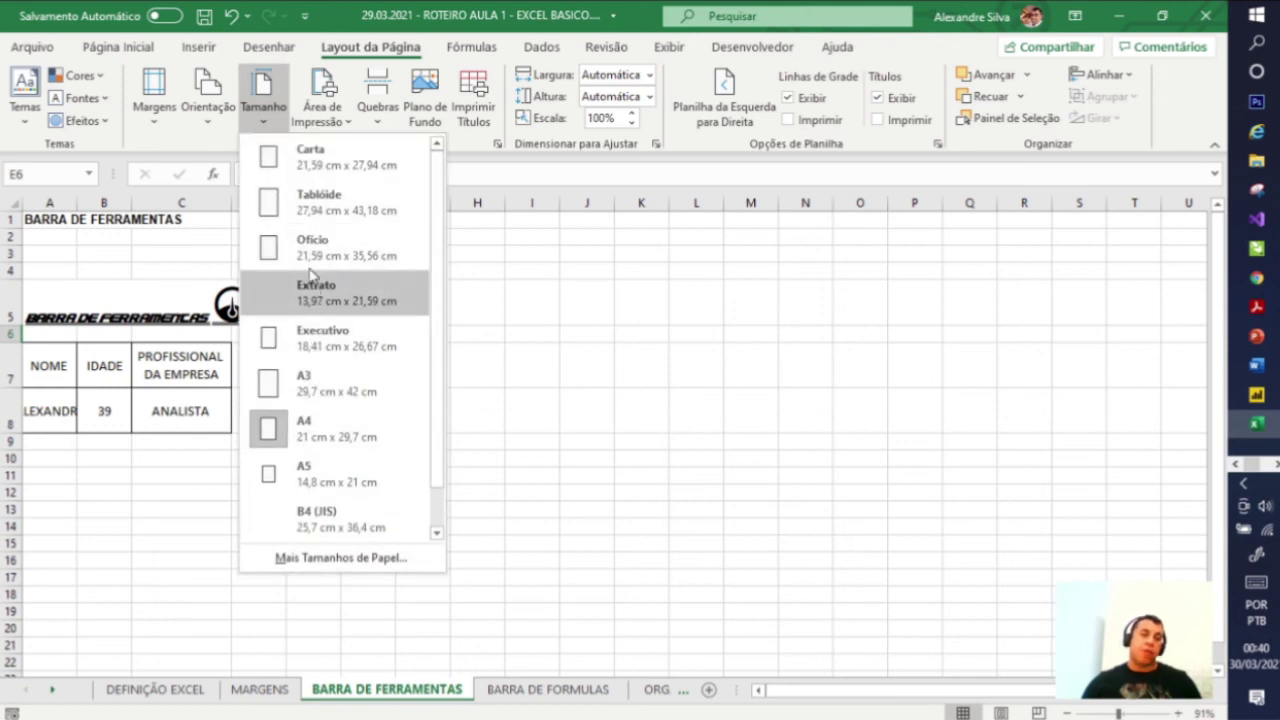
{"action": "left_click", "coordinate": [331, 155]}
Step: Review the print area, page break and sheet background image options without applying any
{"action": "left_click", "coordinate": [322, 112]}
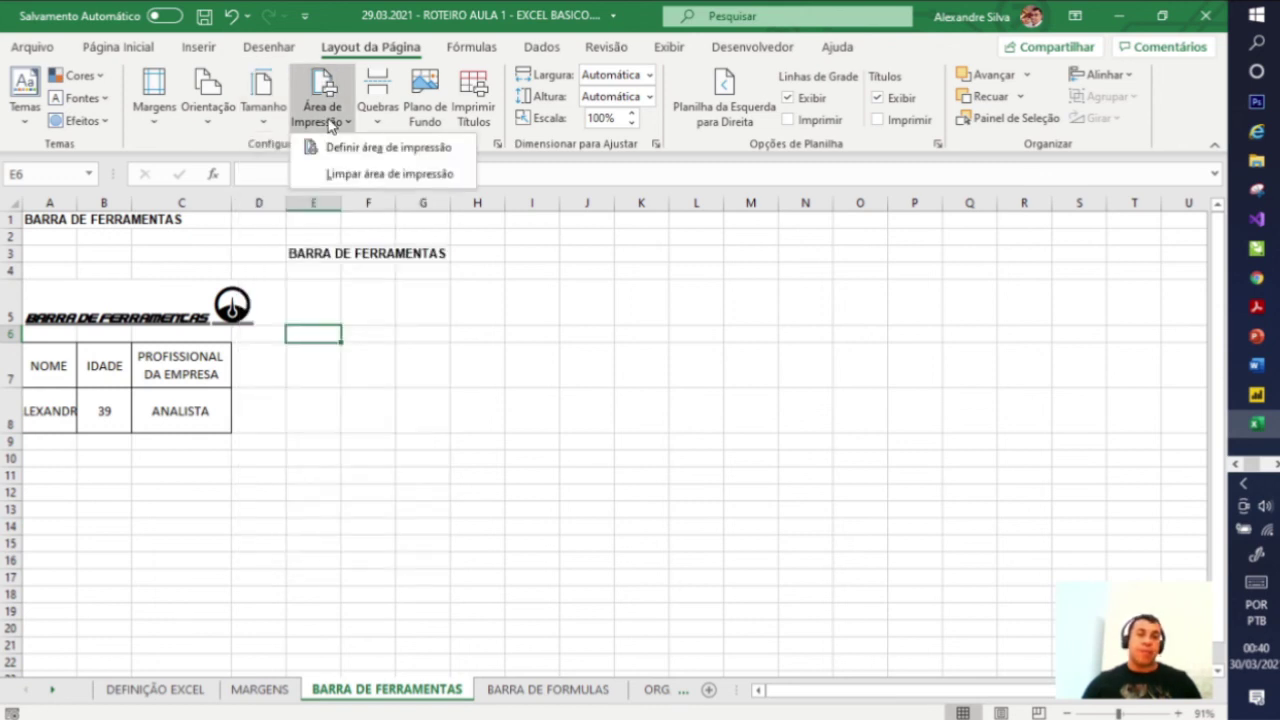
{"action": "left_click", "coordinate": [386, 126]}
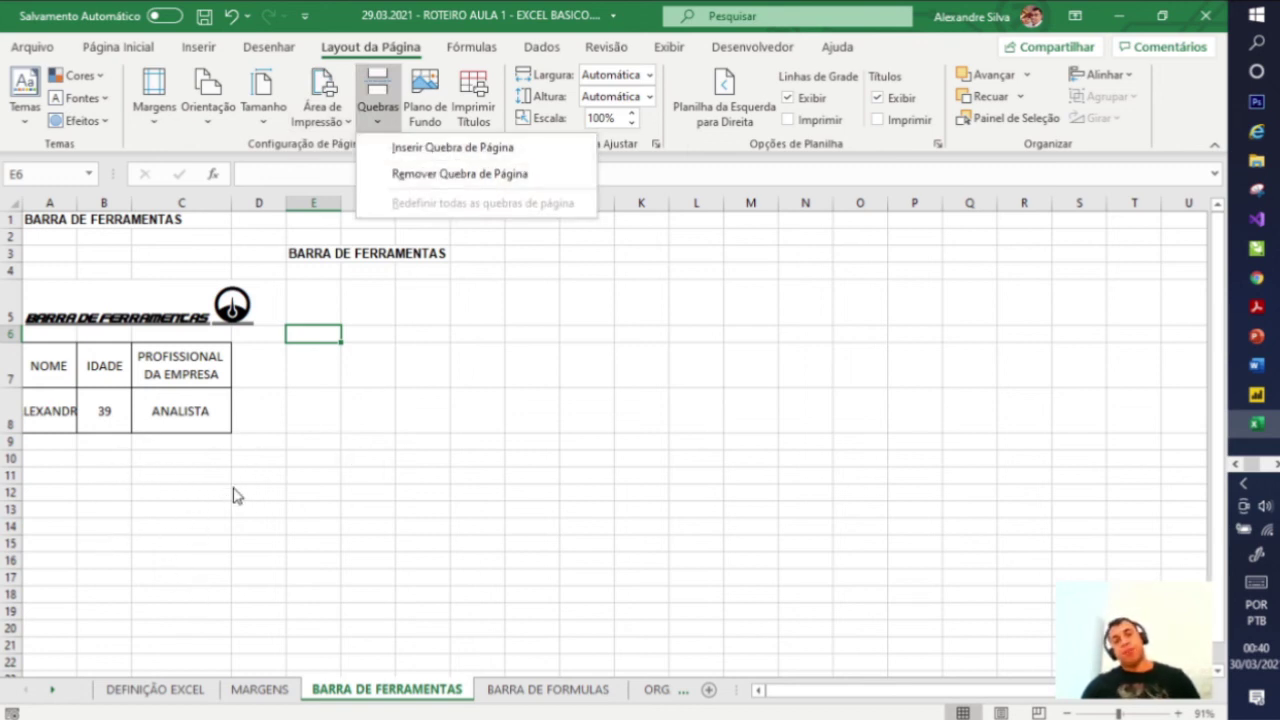
{"action": "left_click", "coordinate": [389, 409]}
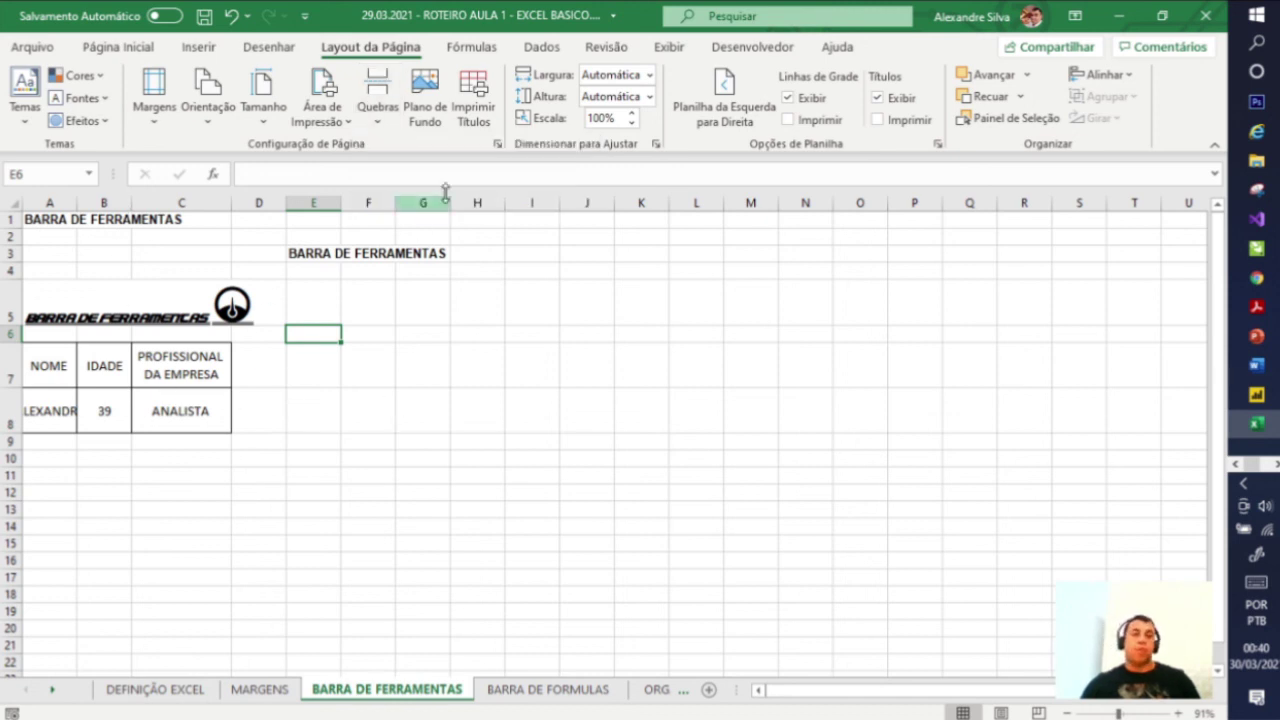
{"action": "left_click", "coordinate": [425, 110]}
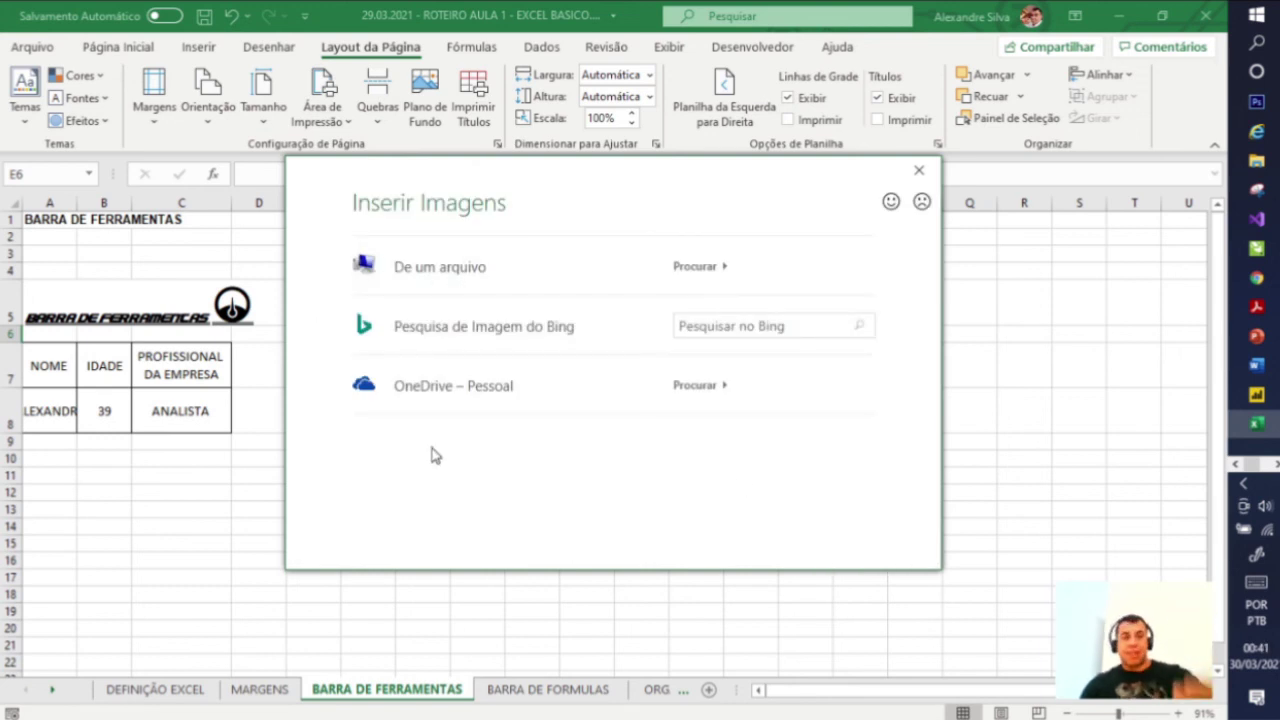
{"action": "left_click", "coordinate": [918, 170]}
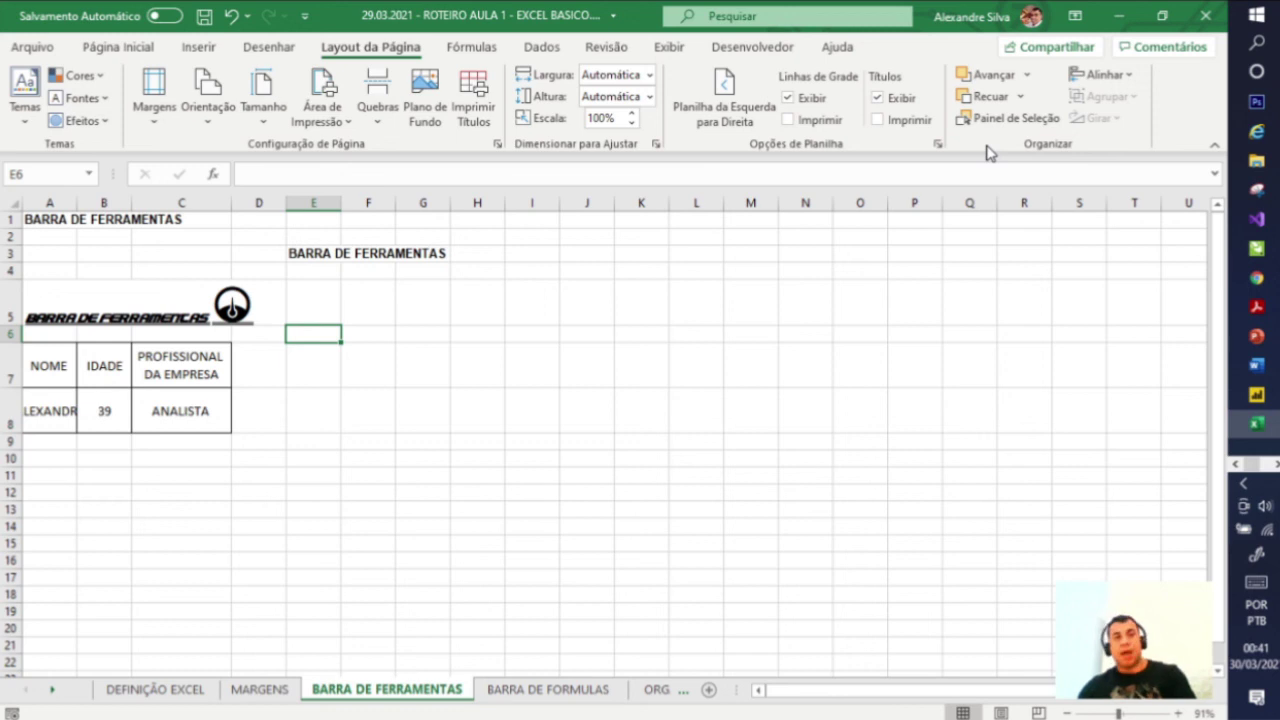
Step: Review the formula library, the data tools and the proofing, comment and protection commands
{"action": "left_click", "coordinate": [470, 47]}
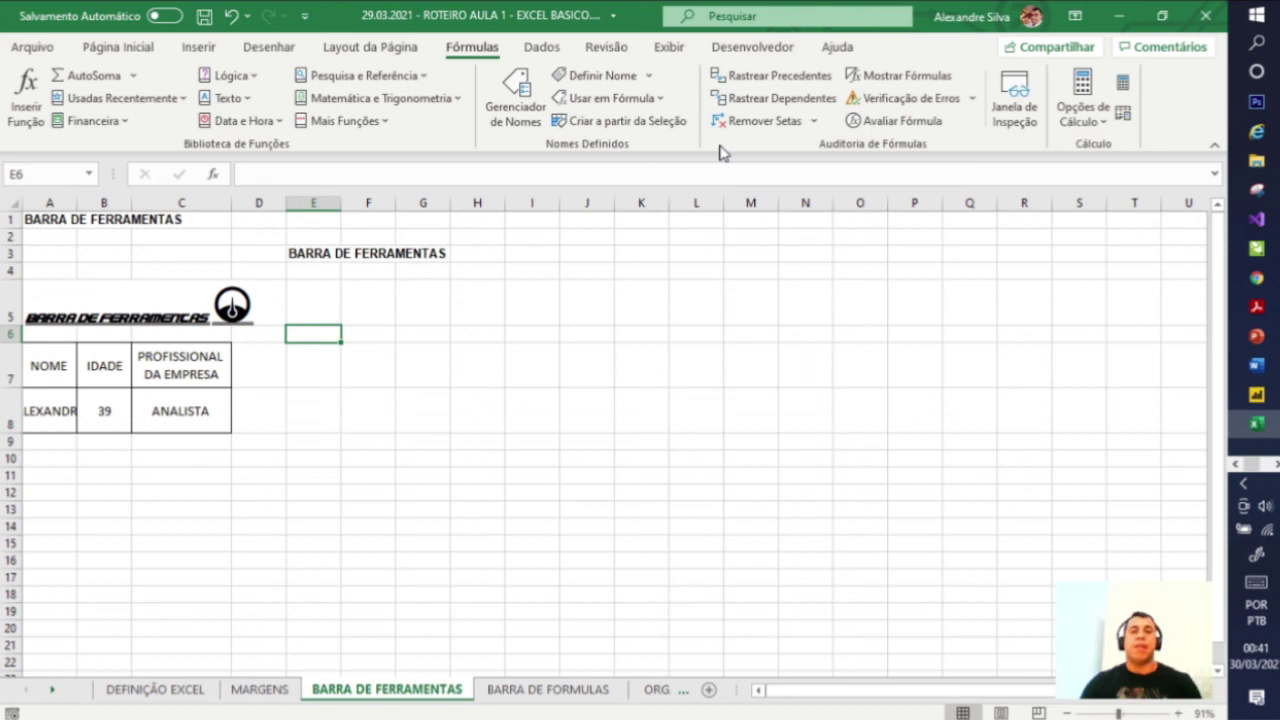
{"action": "left_click", "coordinate": [545, 50]}
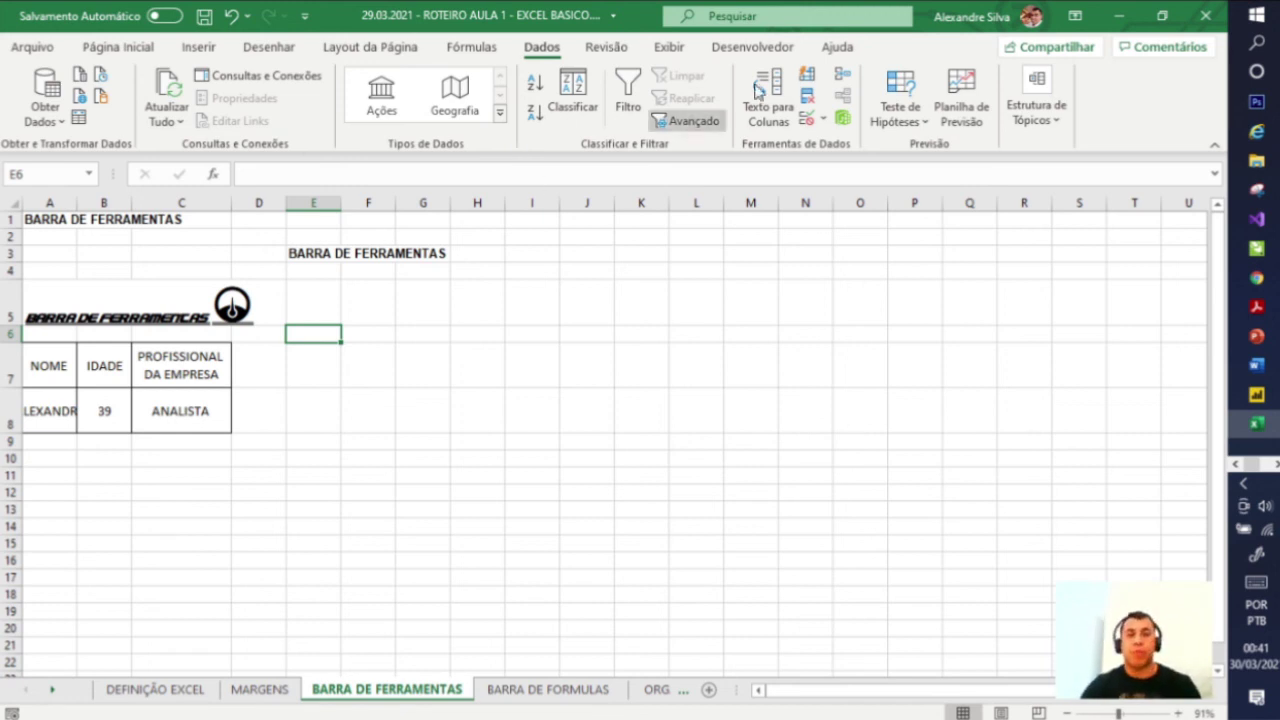
{"action": "left_click", "coordinate": [626, 52]}
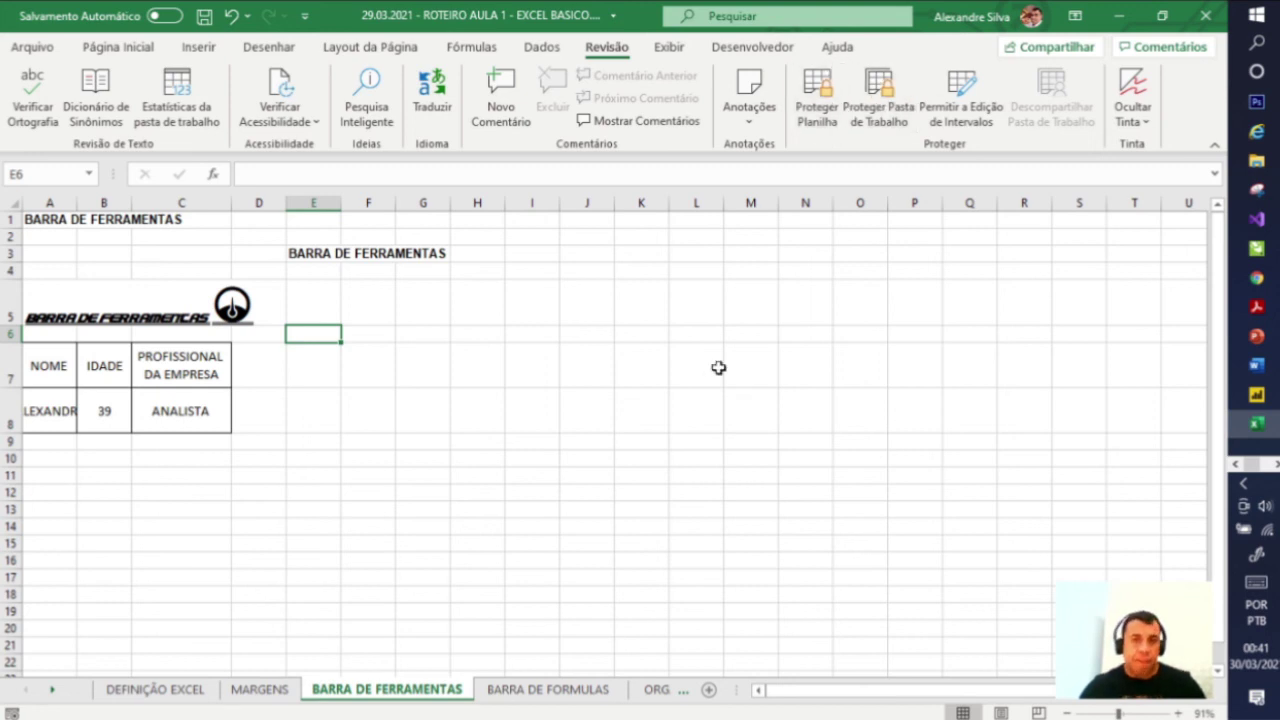
Step: Hide and show again the sheet's gridlines and its row and column headings
{"action": "left_click", "coordinate": [668, 48]}
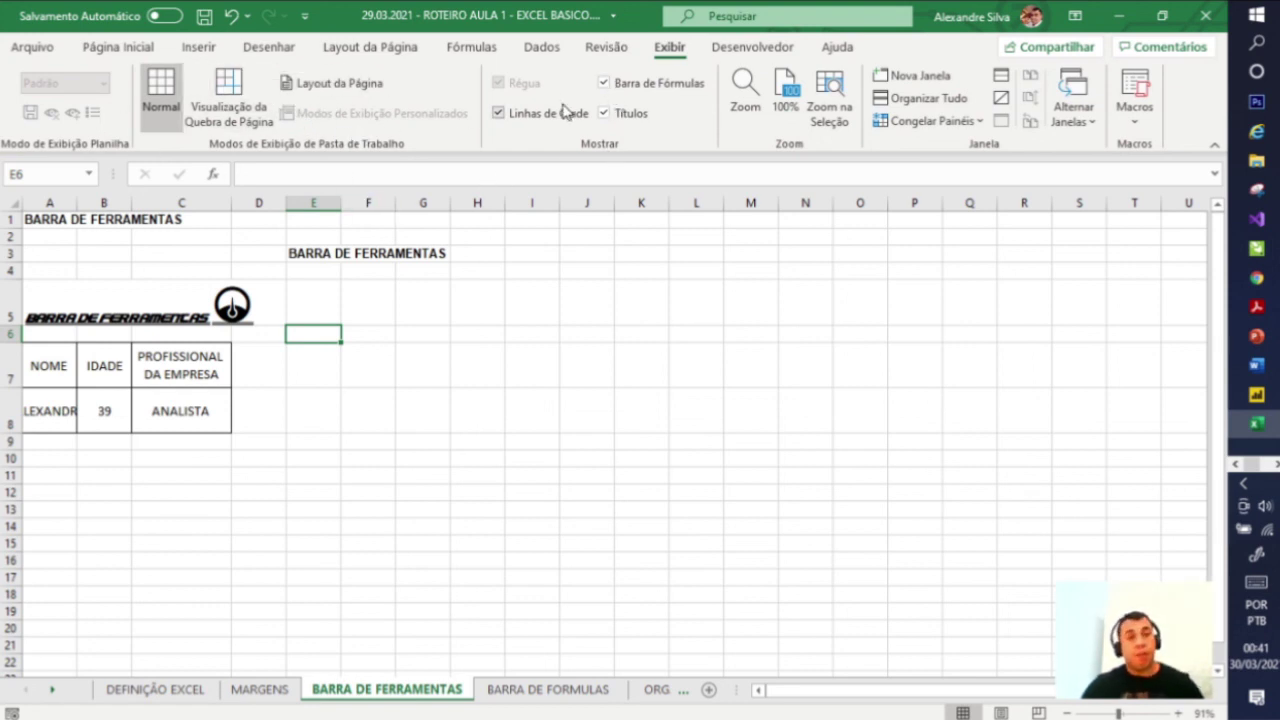
{"action": "left_click", "coordinate": [498, 113]}
{"action": "left_click", "coordinate": [499, 116]}
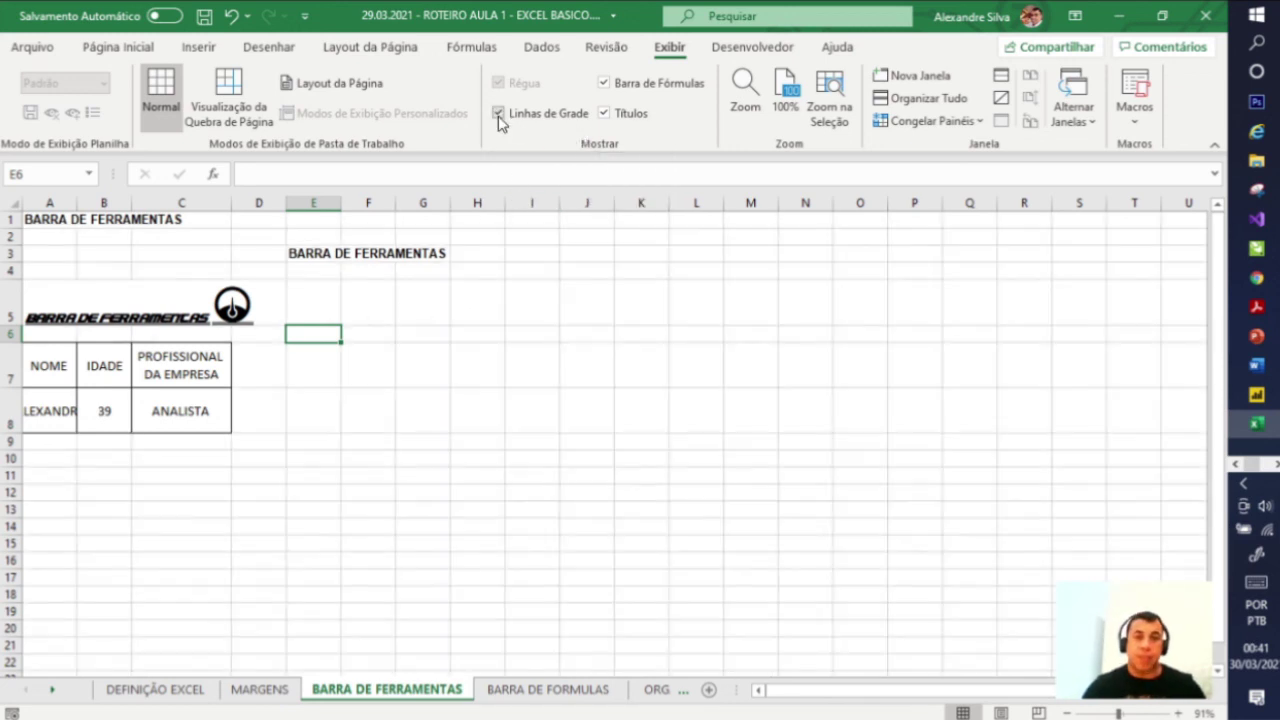
{"action": "left_click", "coordinate": [604, 114]}
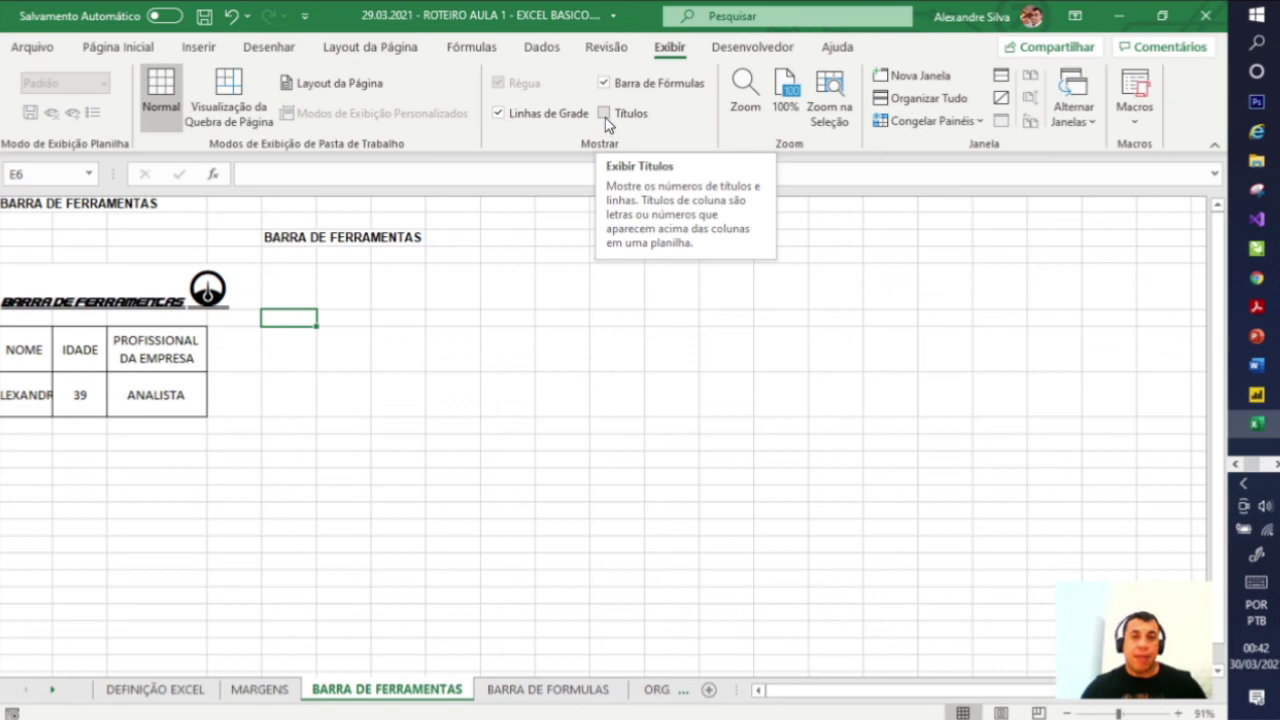
{"action": "left_click", "coordinate": [605, 113]}
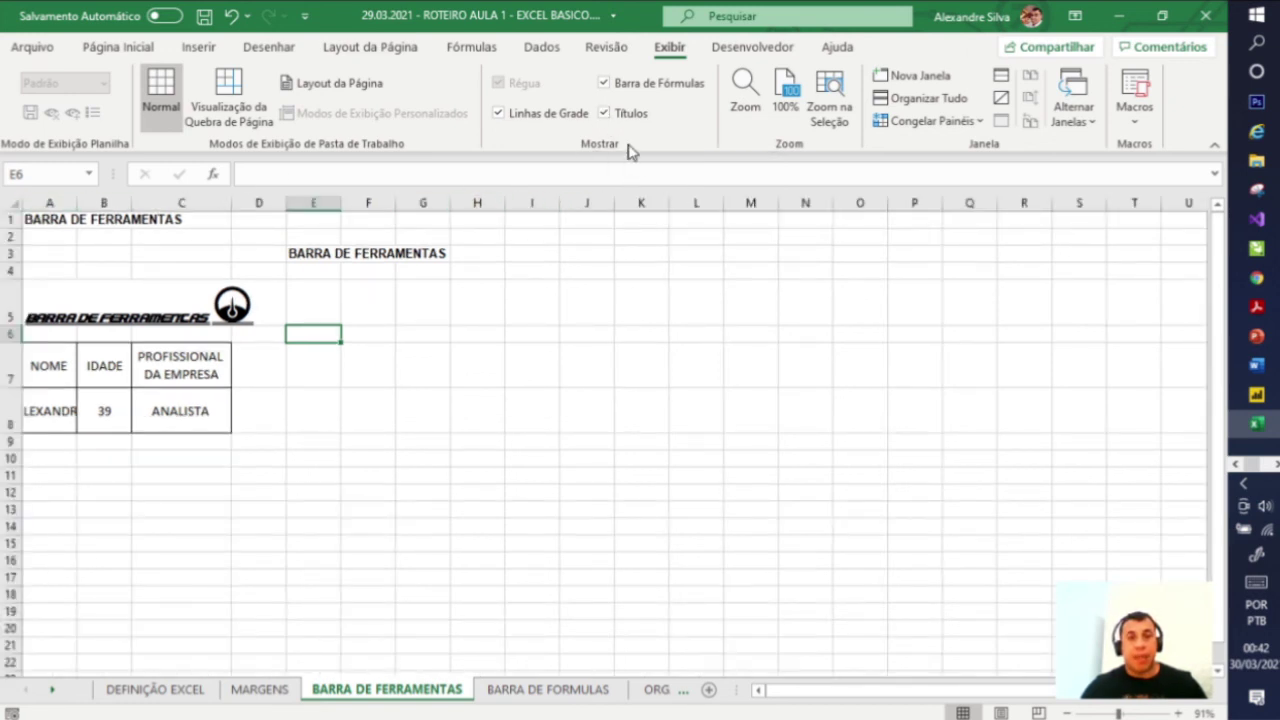
Step: Hide the formula bar, the row and column headings and the gridlines on the BARRA DE FERRAMENTAS sheet
{"action": "left_click", "coordinate": [603, 83]}
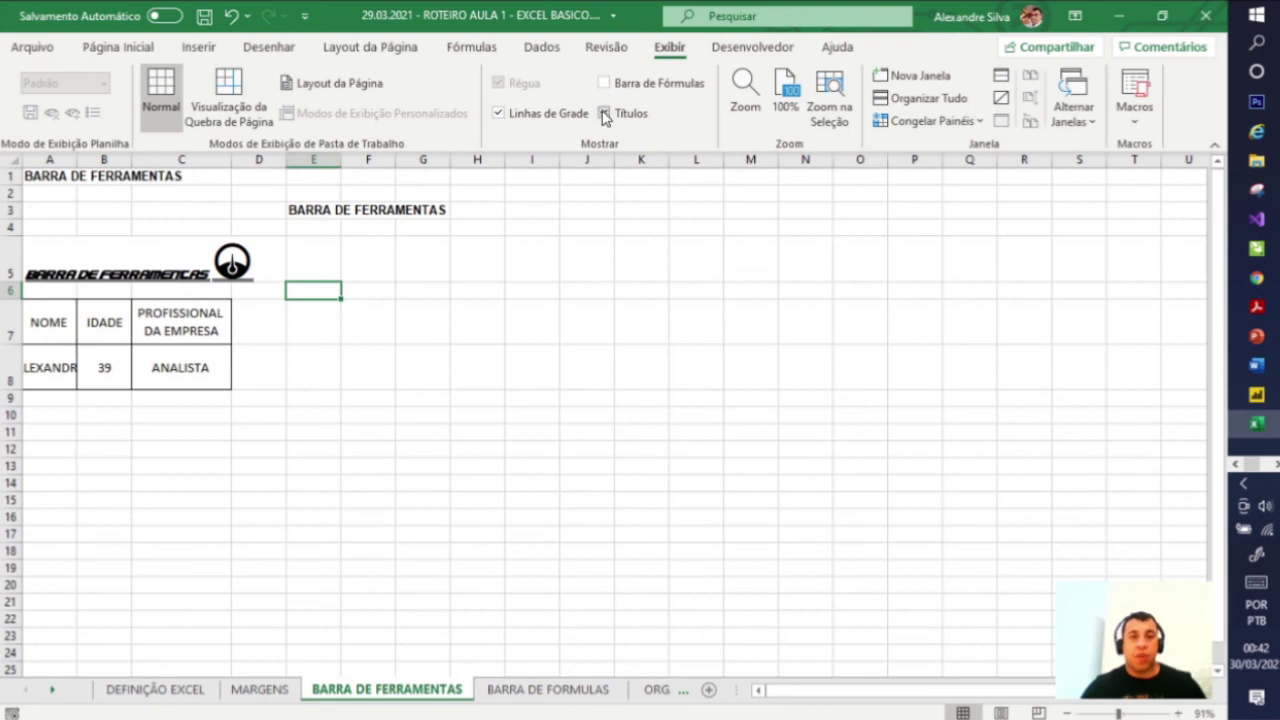
{"action": "left_click", "coordinate": [604, 113]}
{"action": "left_click", "coordinate": [497, 114]}
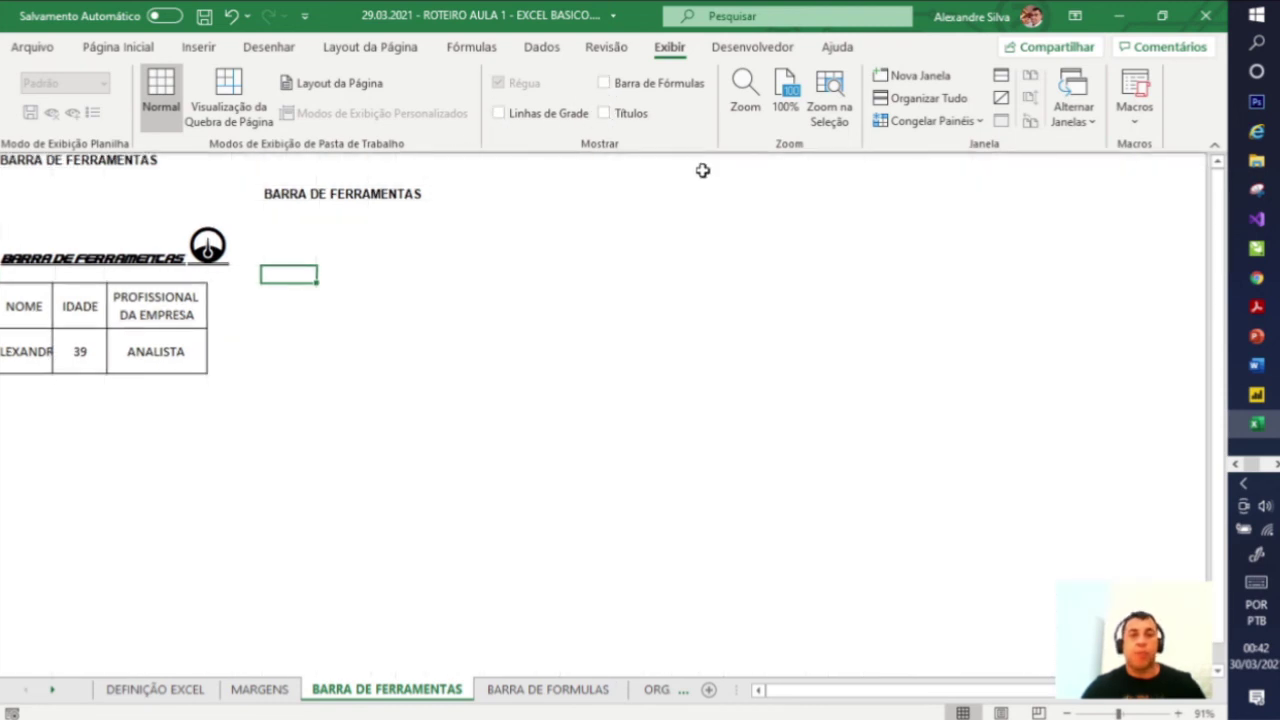
Step: Collapse the ribbon, pin it open again and return to the display options
{"action": "left_click", "coordinate": [1214, 144]}
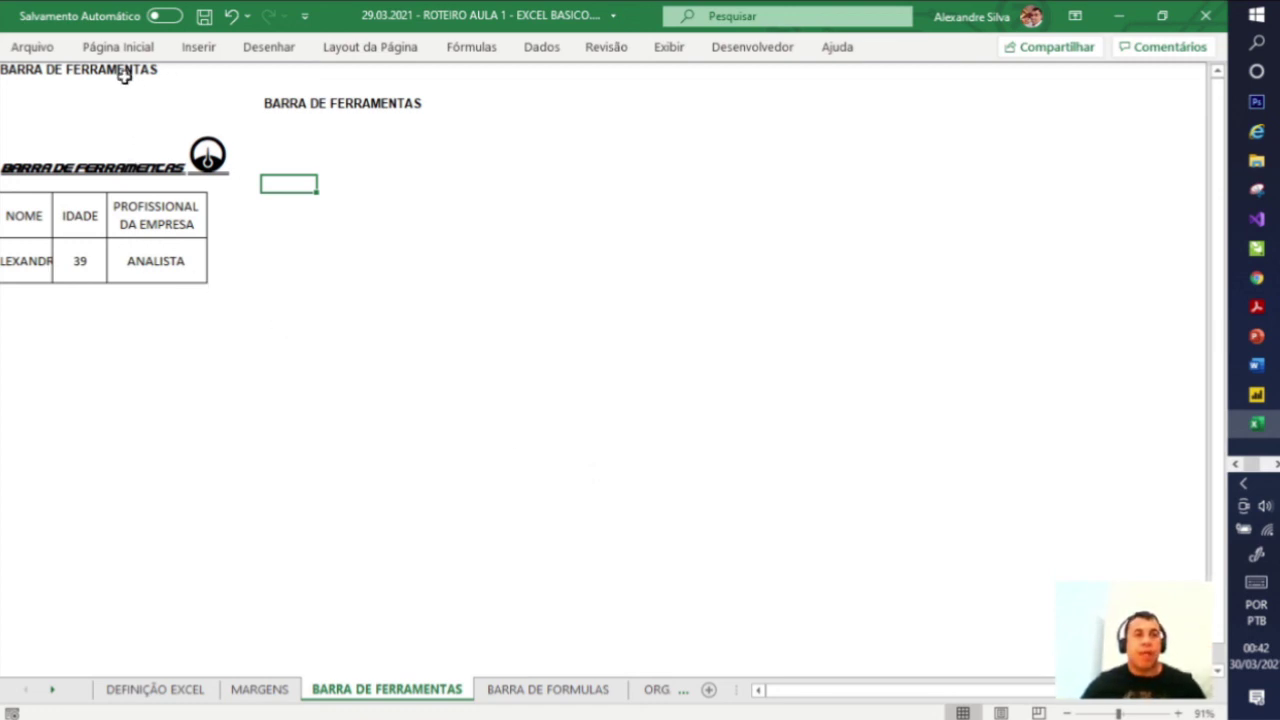
{"action": "left_click", "coordinate": [145, 48]}
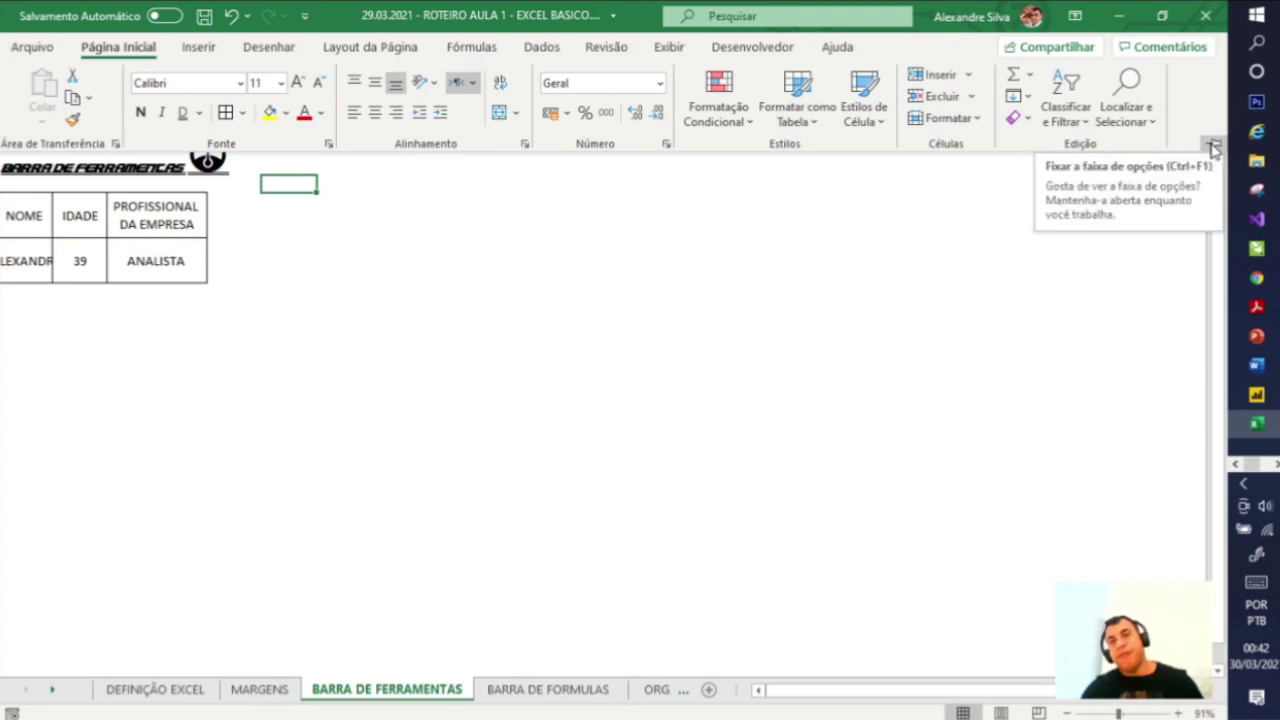
{"action": "left_click", "coordinate": [1213, 147]}
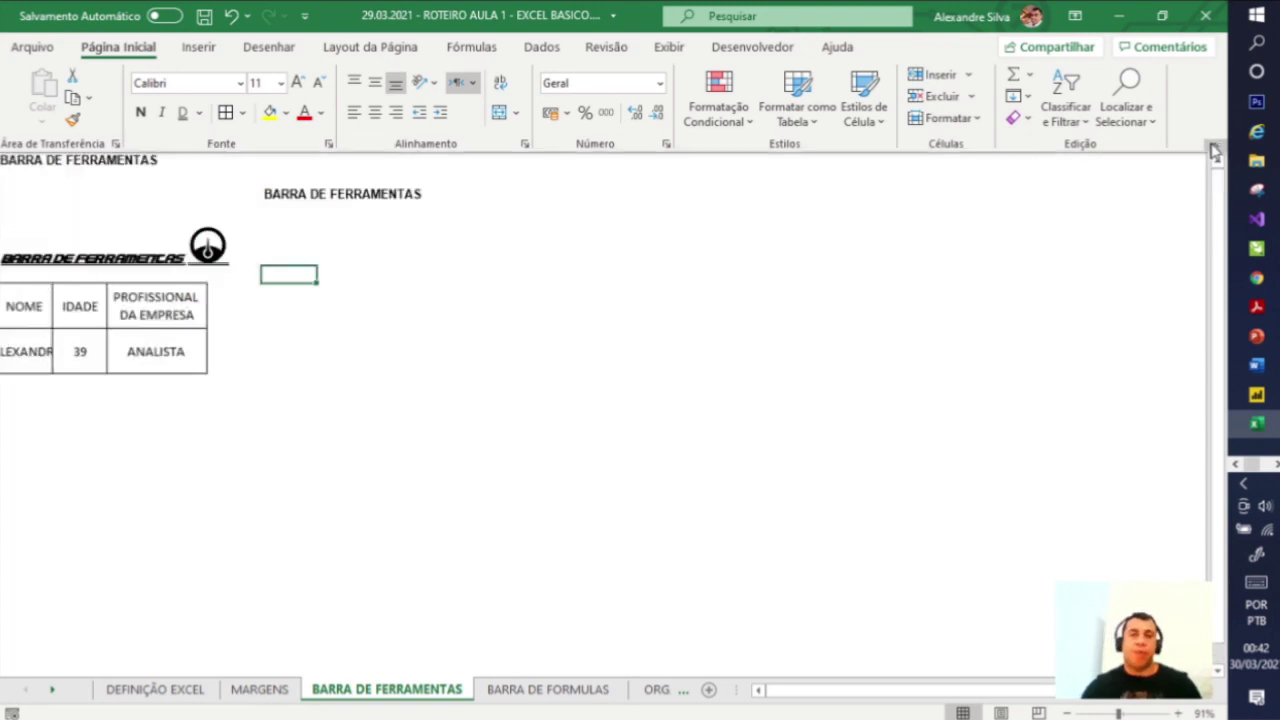
{"action": "left_click", "coordinate": [674, 50]}
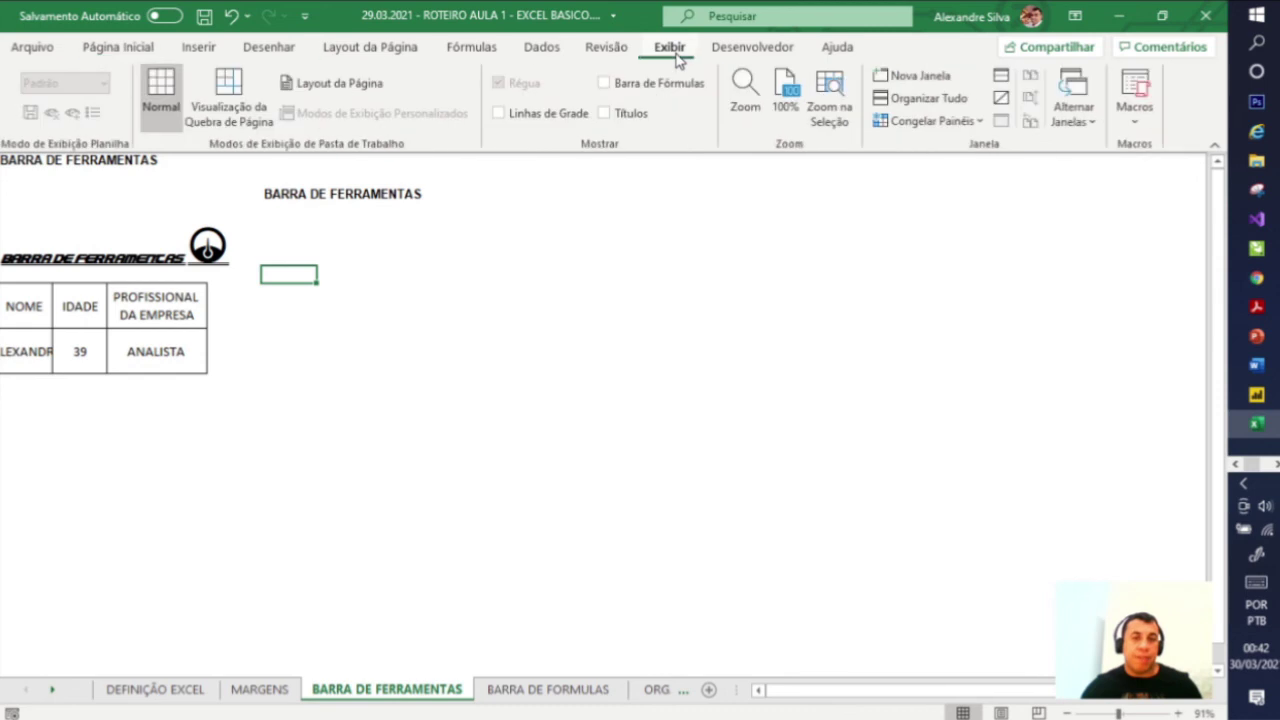
Step: Show the gridlines, the row and column headings and the formula bar again on the BARRA DE FERRAMENTAS sheet
{"action": "left_click", "coordinate": [512, 118]}
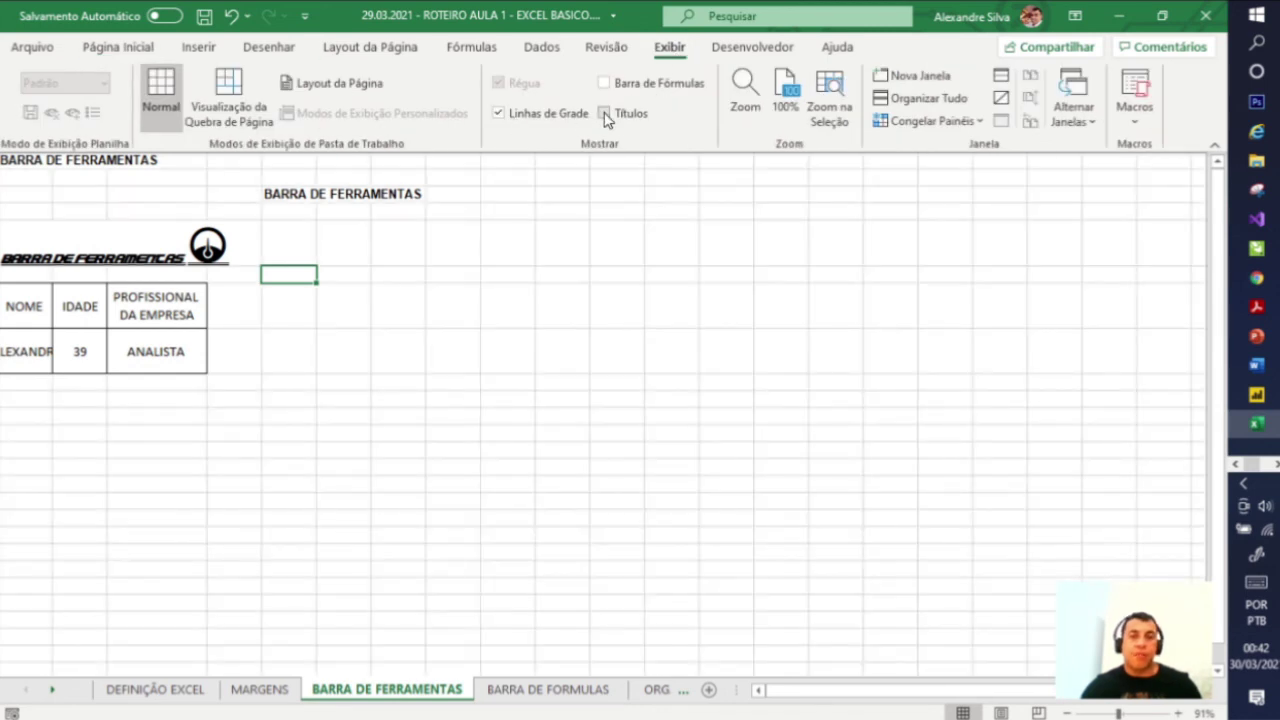
{"action": "left_click", "coordinate": [605, 113]}
{"action": "left_click", "coordinate": [604, 83]}
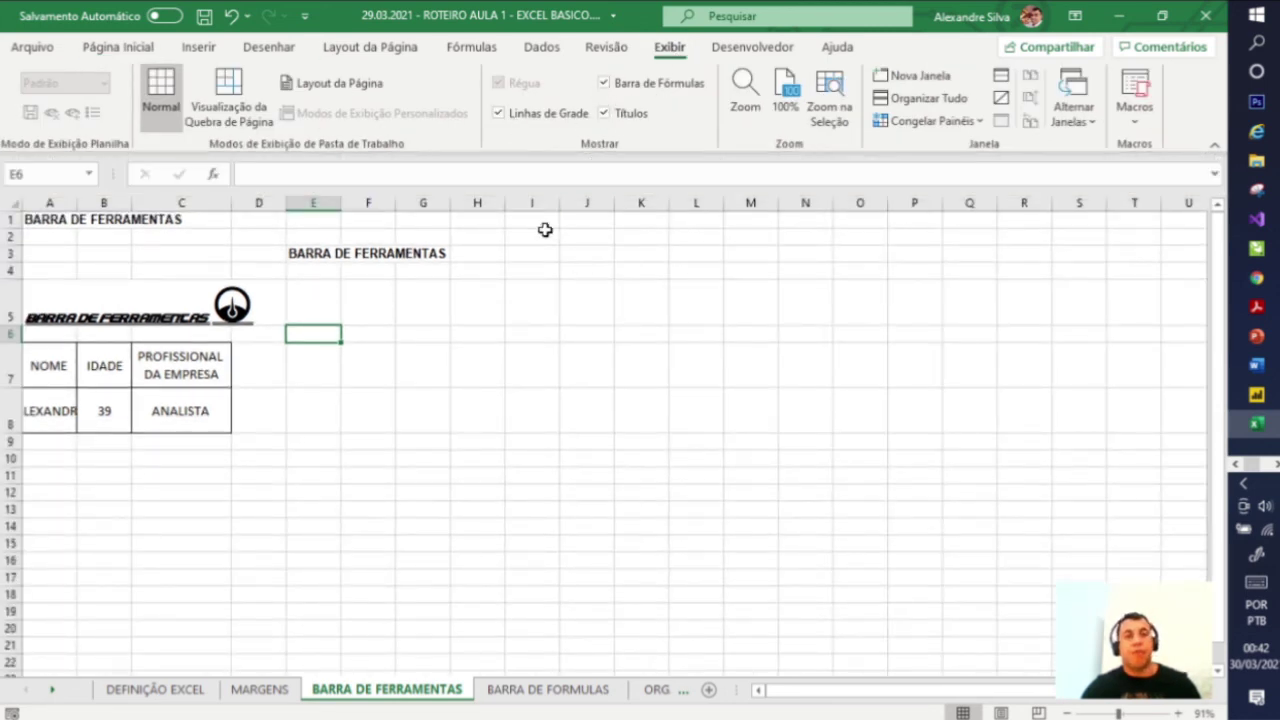
{"action": "left_click", "coordinate": [531, 441]}
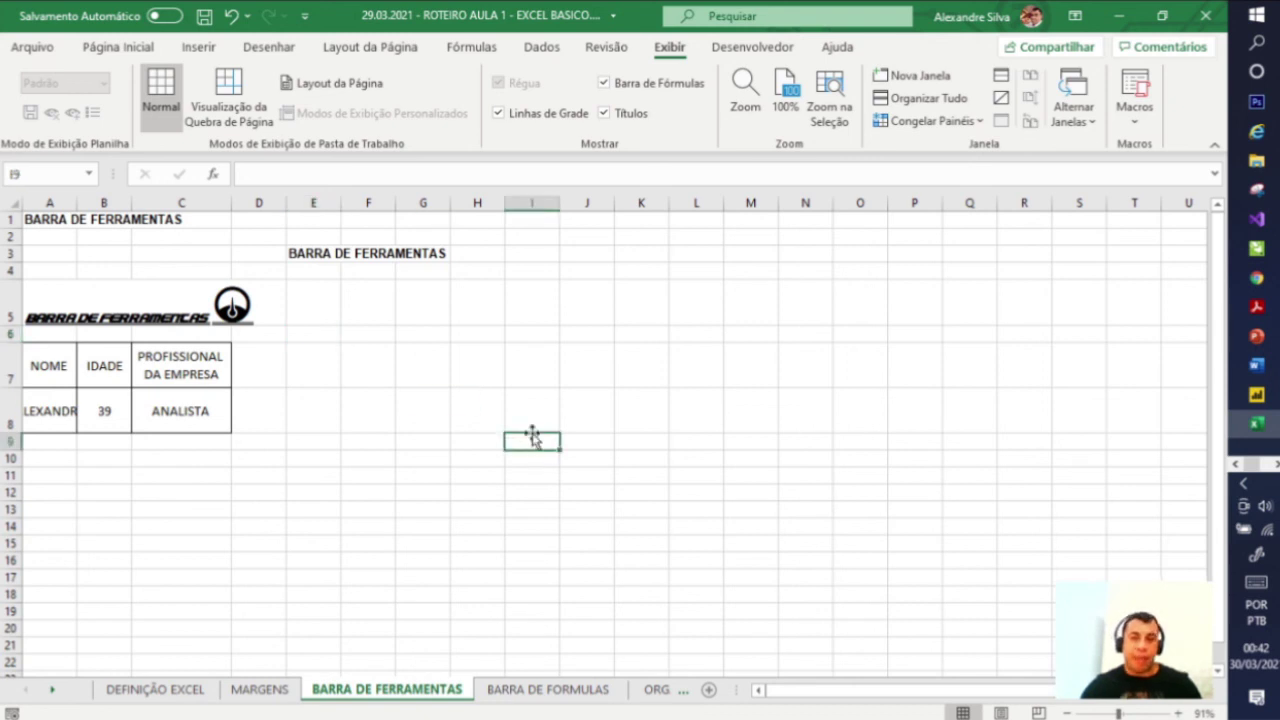
Step: Review the developer commands for macros, add-ins, controls and XML, and the available help and training options
{"action": "left_click", "coordinate": [745, 47]}
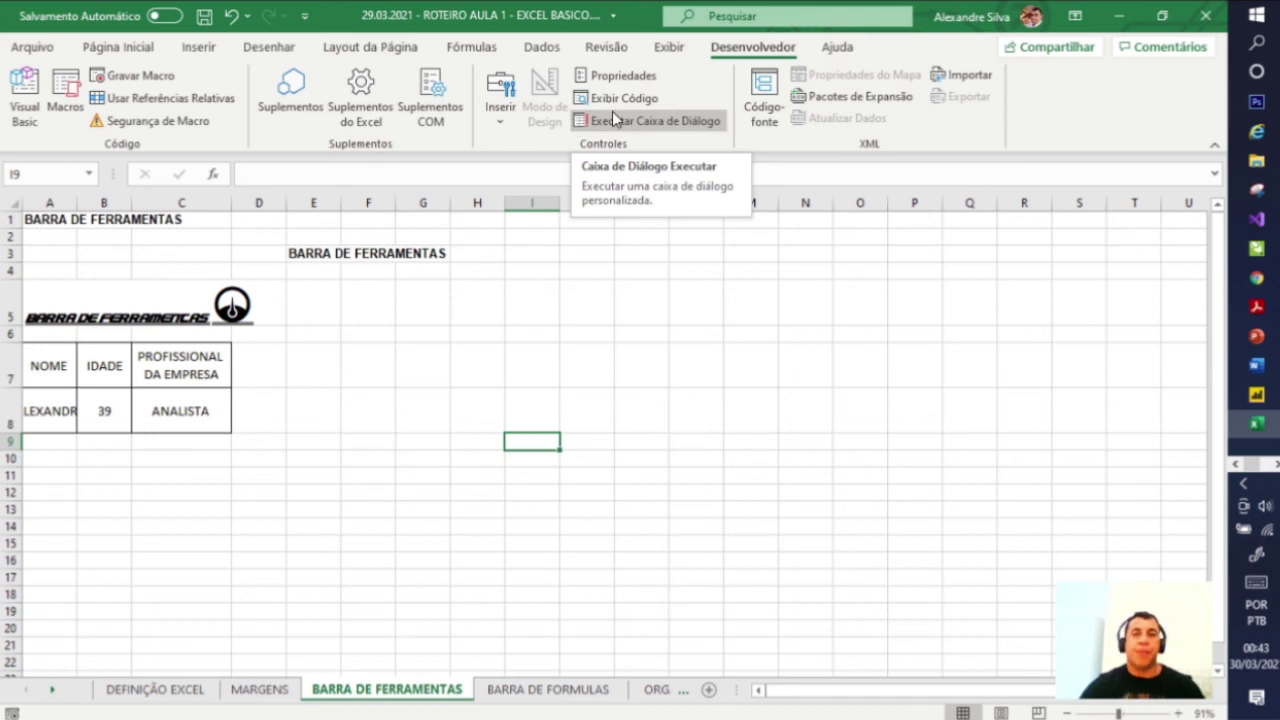
{"action": "left_click", "coordinate": [840, 48]}
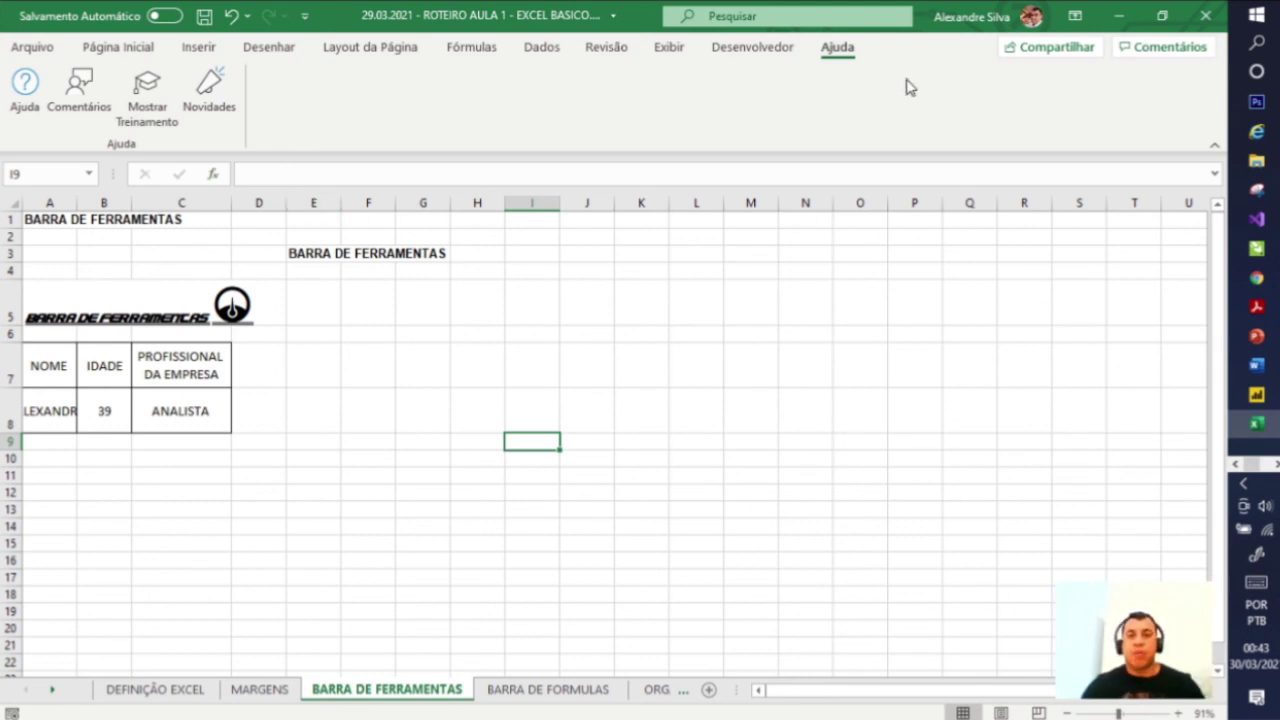
{"action": "left_click", "coordinate": [640, 350]}
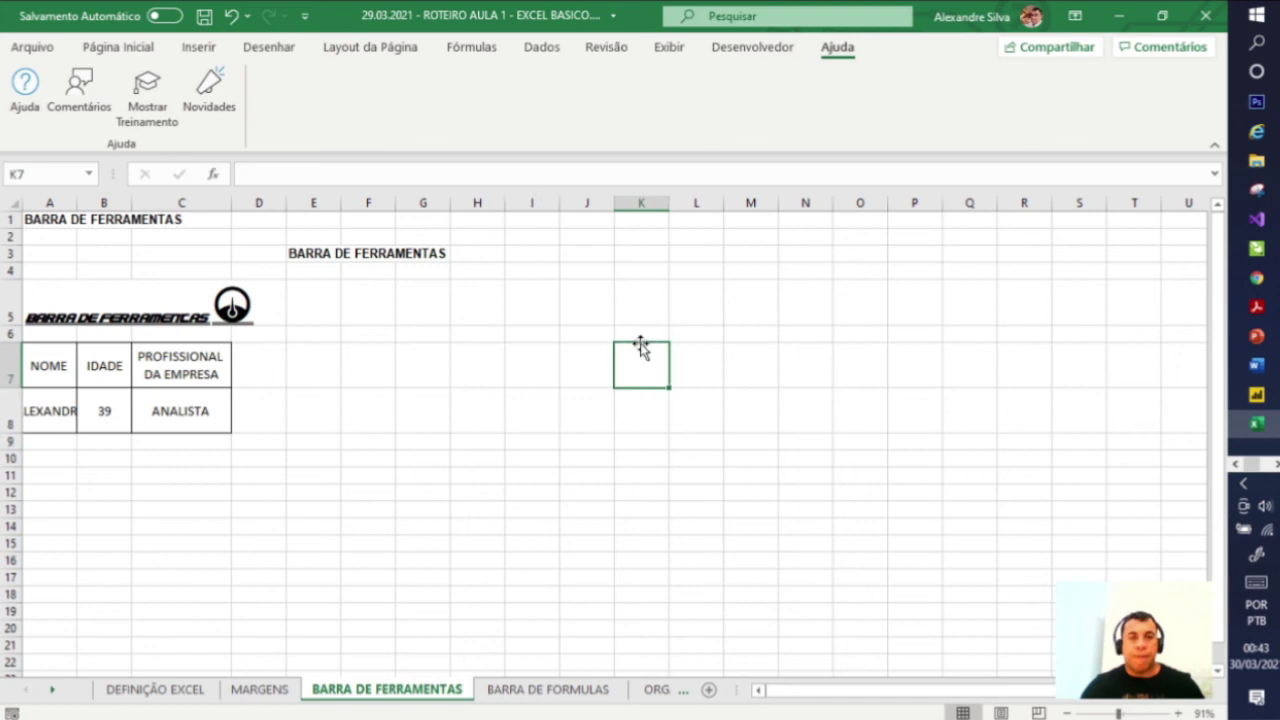
{"action": "scroll", "coordinate": [810, 330], "scroll_direction": "down", "scroll_amount": 6}
{"action": "scroll", "coordinate": [810, 340], "scroll_direction": "up", "scroll_amount": 6}
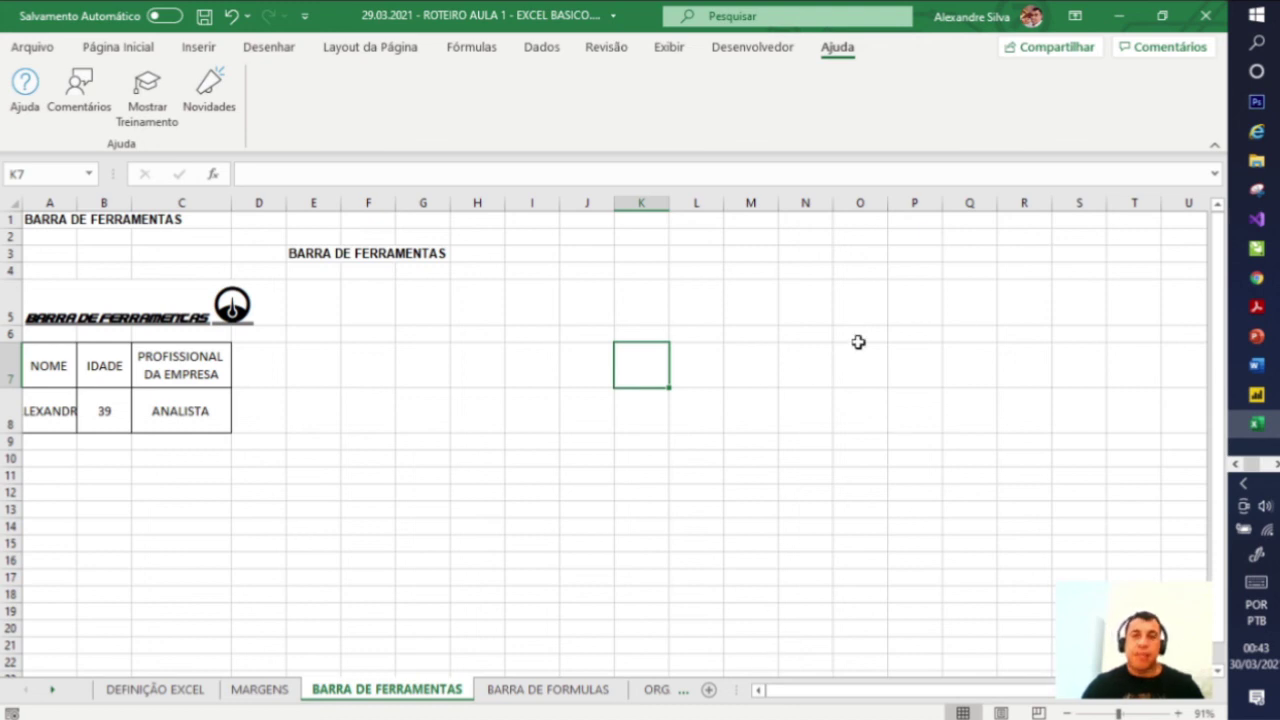
Step: Return to the home formatting commands and place the cursor in the formula bar for cell K7
{"action": "left_click", "coordinate": [118, 47]}
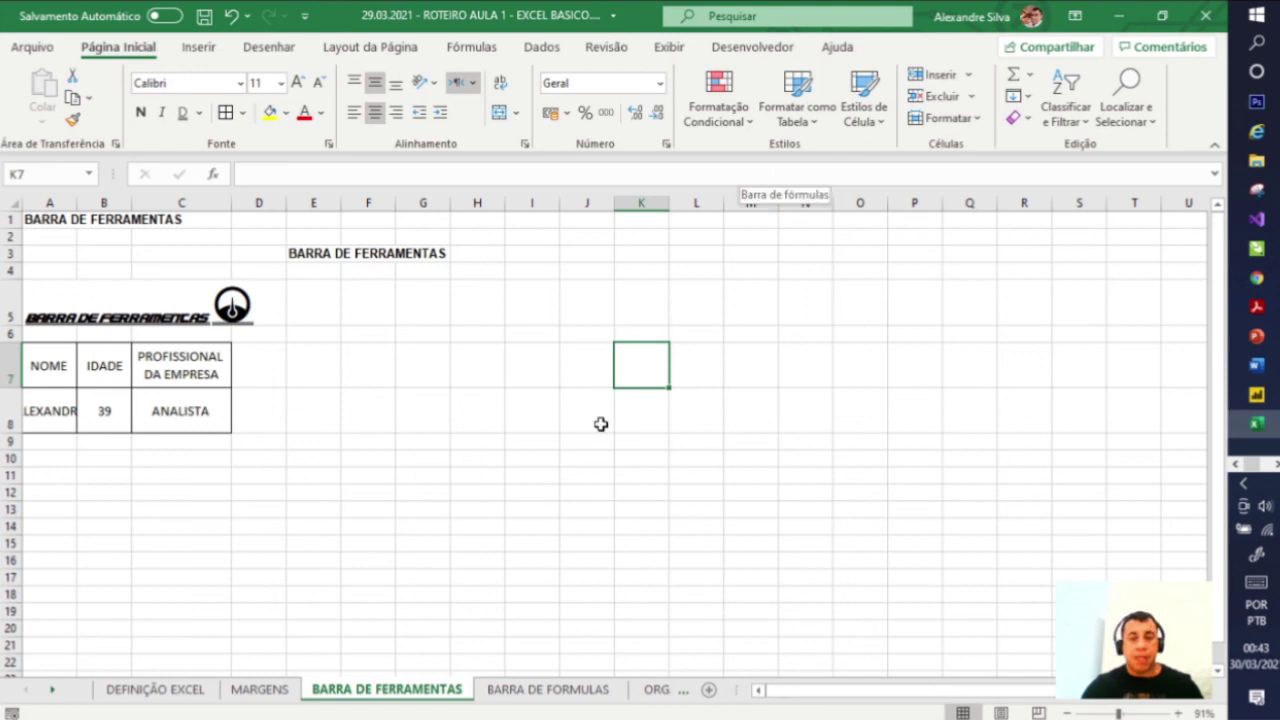
{"action": "left_click", "coordinate": [630, 176]}
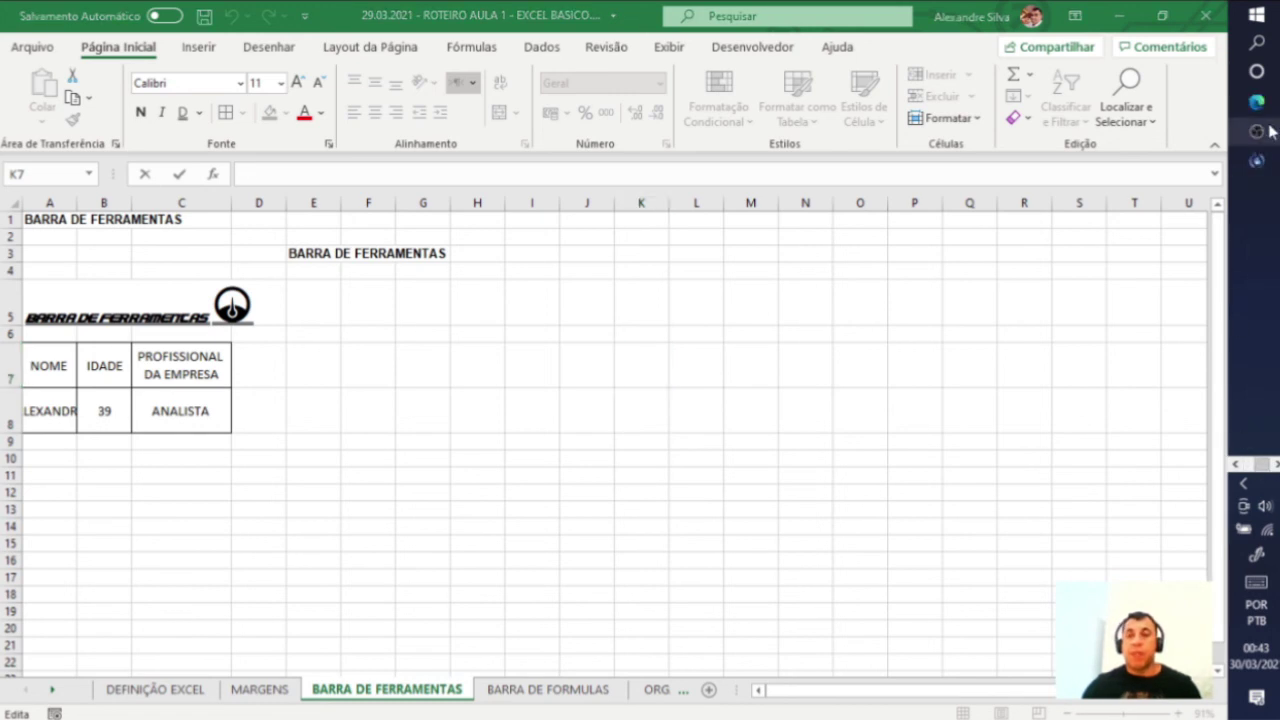
{"action": "left_click", "coordinate": [1262, 464]}
{"action": "mouse_move", "coordinate": [1256, 131]}
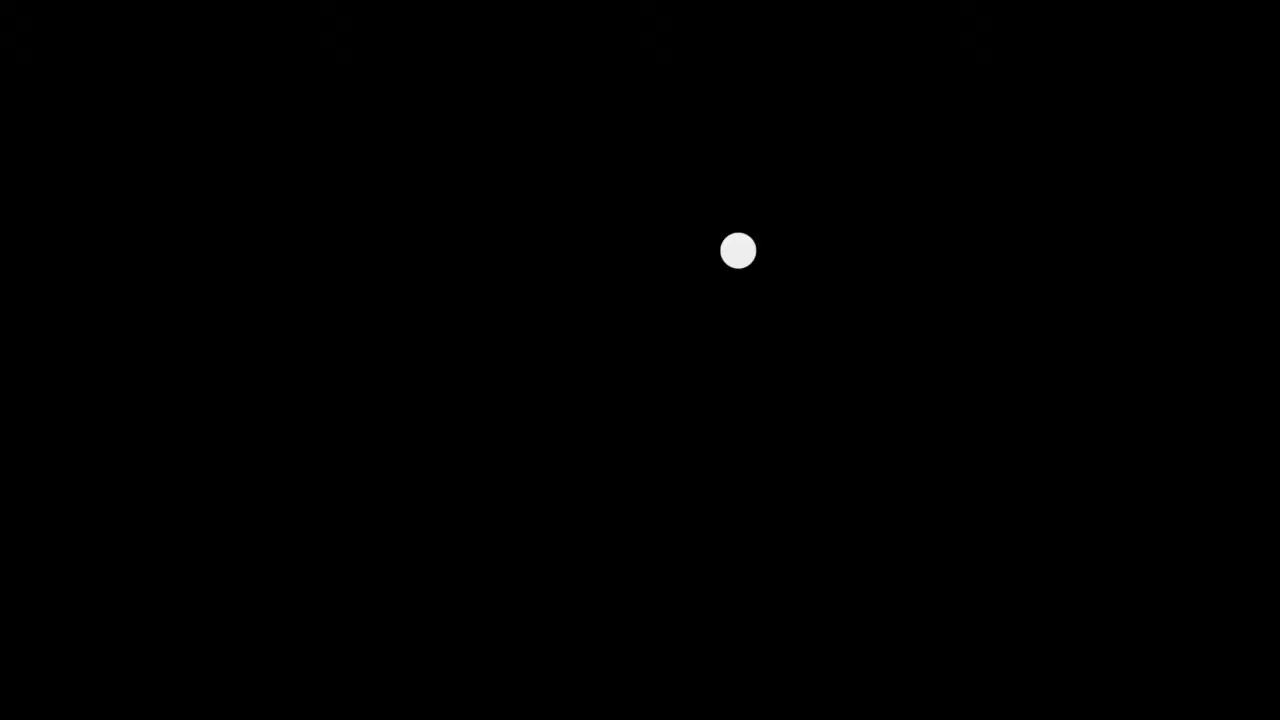